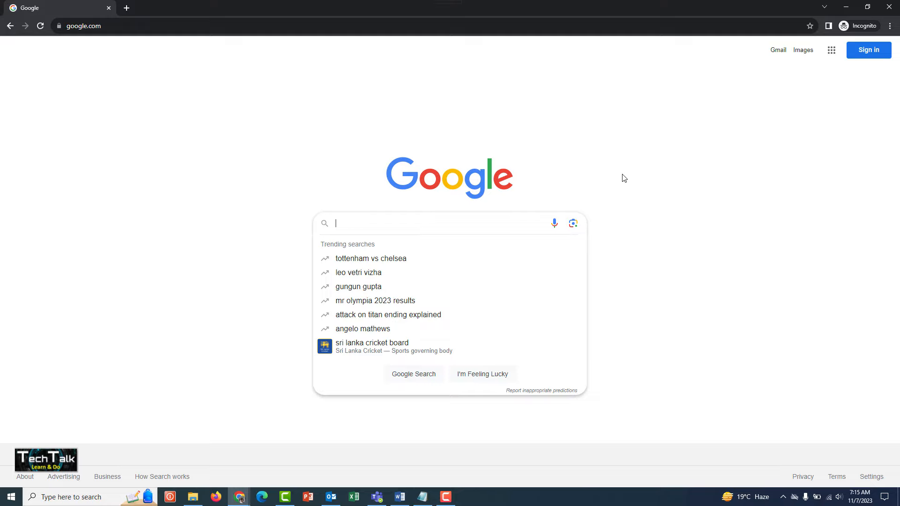
Step: Search Google for "europass cv"
{"action": "type", "text": "euro"}
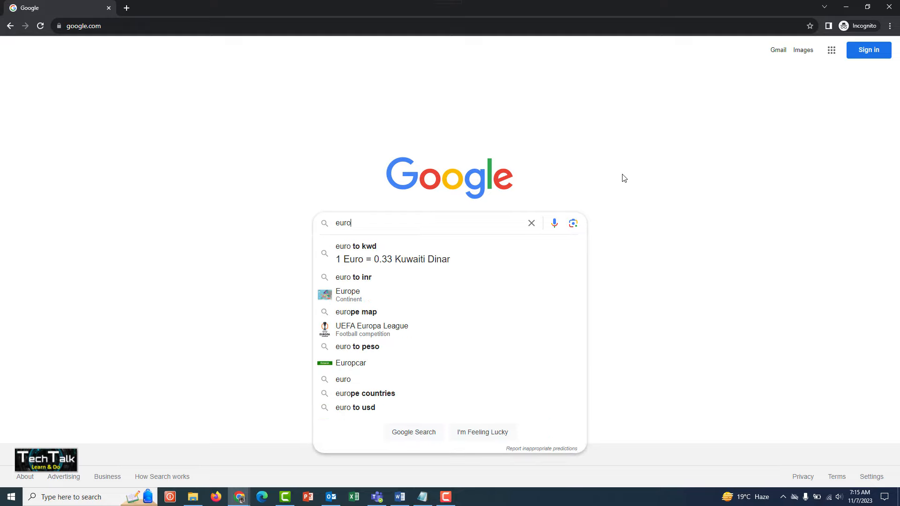
{"action": "type", "text": "pass"}
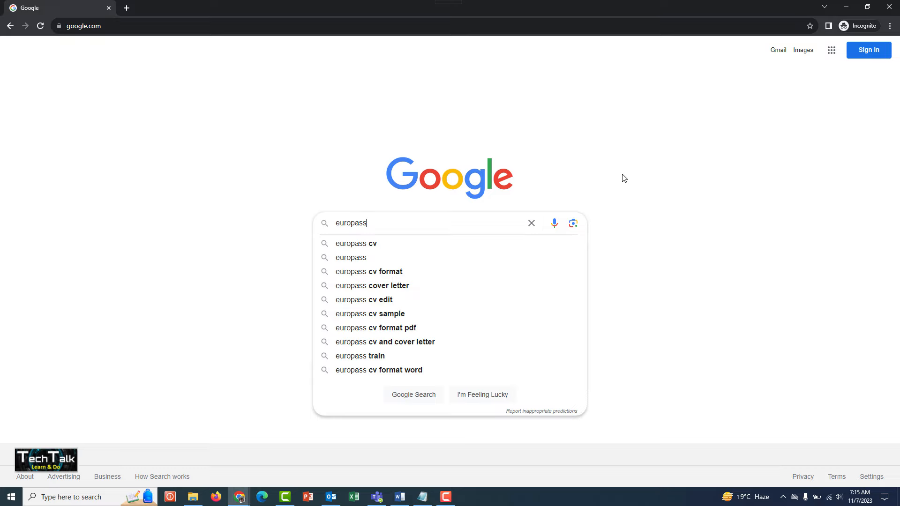
{"action": "type", "text": " cv"}
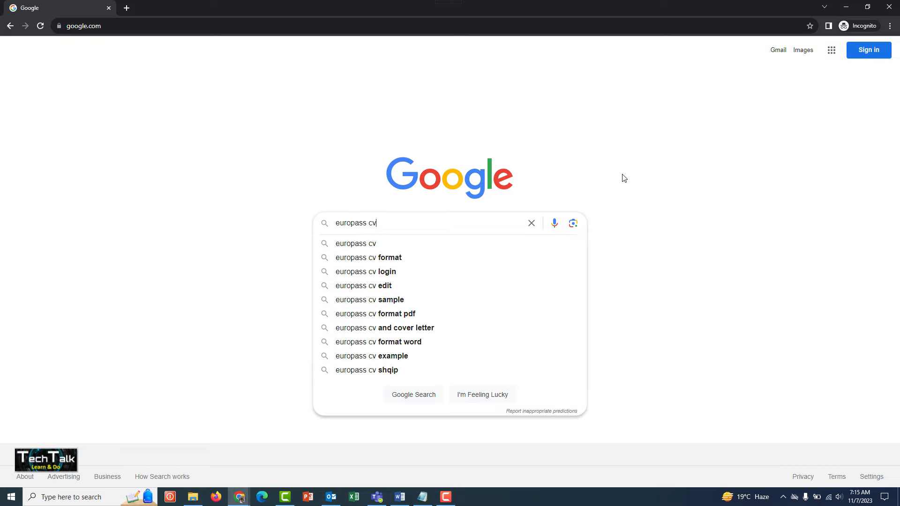
{"action": "key", "text": "Return"}
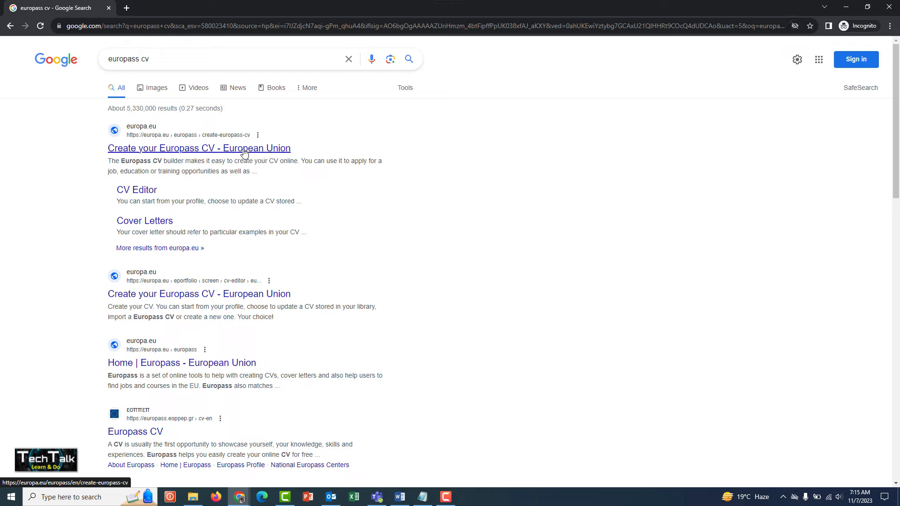
Step: Open the first europa.eu result, "Create your Europass CV", accept only essential cookies and dismiss the cookie notice
{"action": "left_click", "coordinate": [137, 140]}
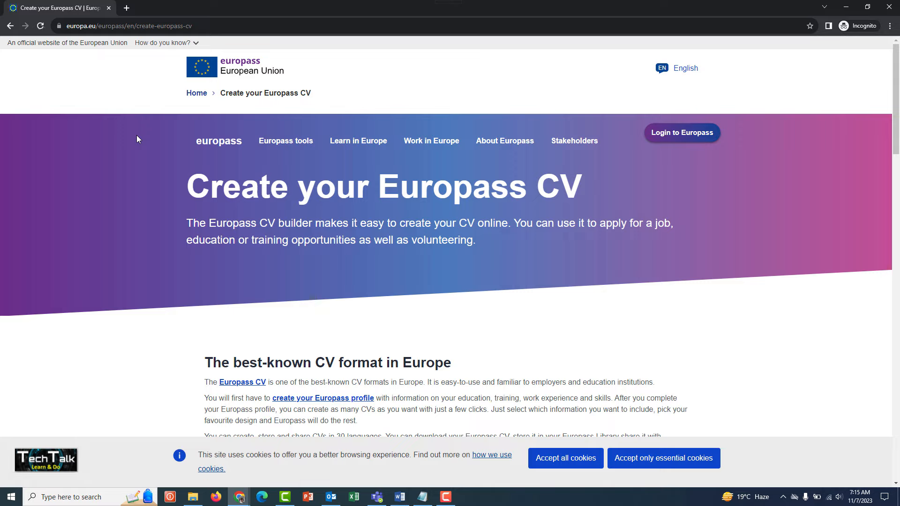
{"action": "left_click", "coordinate": [664, 458]}
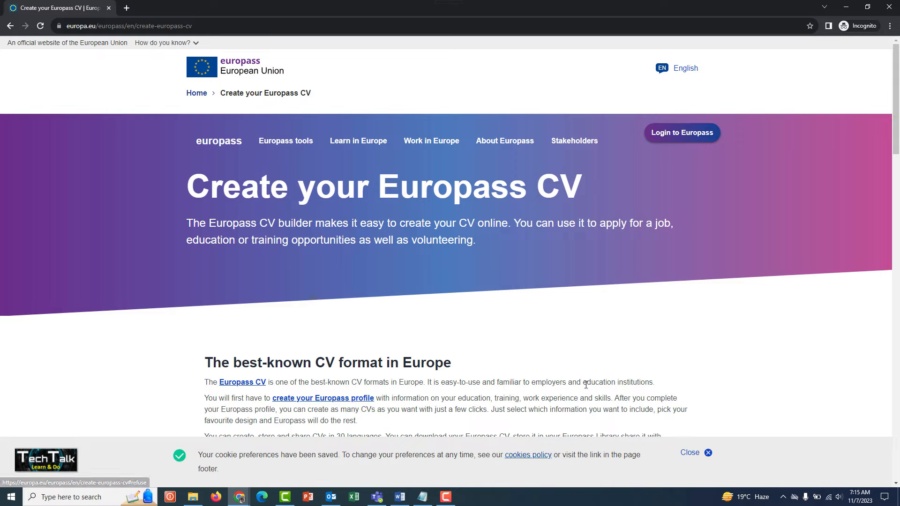
{"action": "left_click", "coordinate": [693, 455]}
Step: Look through the "Create your Europass CV" page, including the format introduction and the advice on creating a good CV
{"action": "left_click_drag", "start_coordinate": [185, 189], "coordinate": [575, 196]}
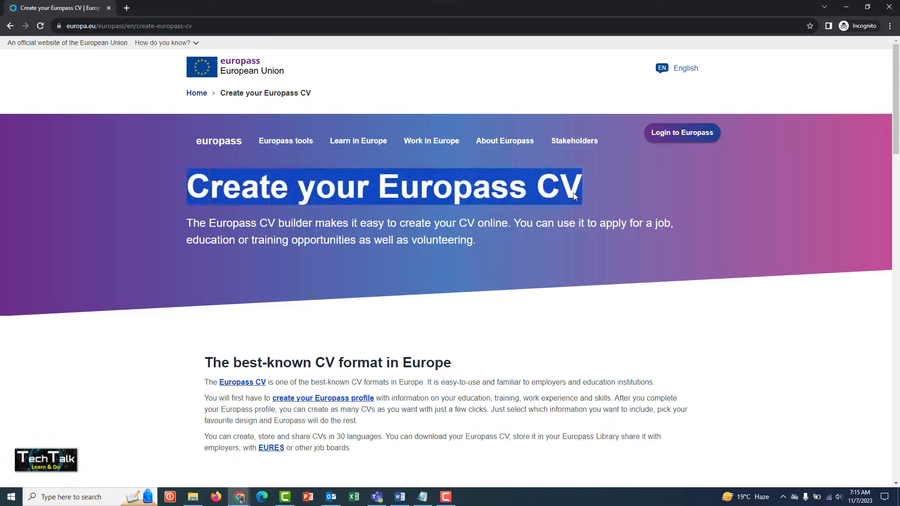
{"action": "scroll", "coordinate": [524, 216], "scroll_direction": "down", "scroll_amount": 4}
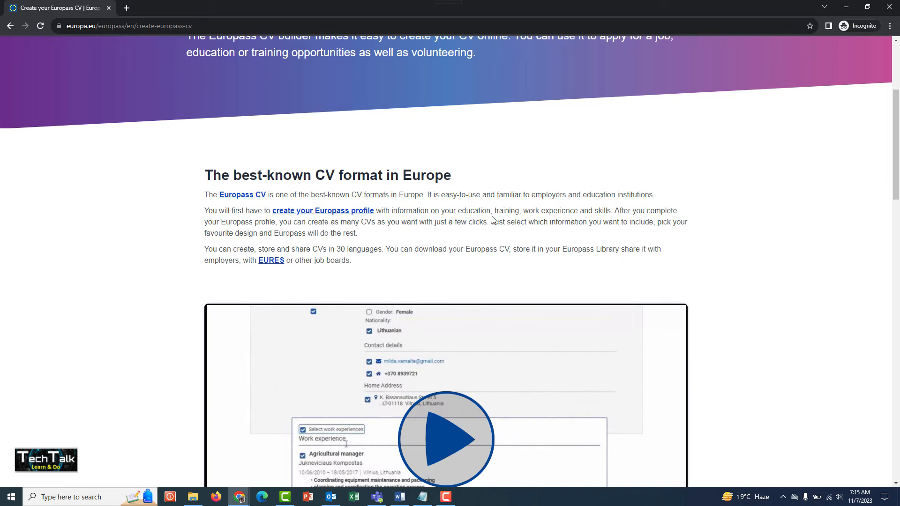
{"action": "scroll", "coordinate": [150, 228], "scroll_direction": "down", "scroll_amount": 5}
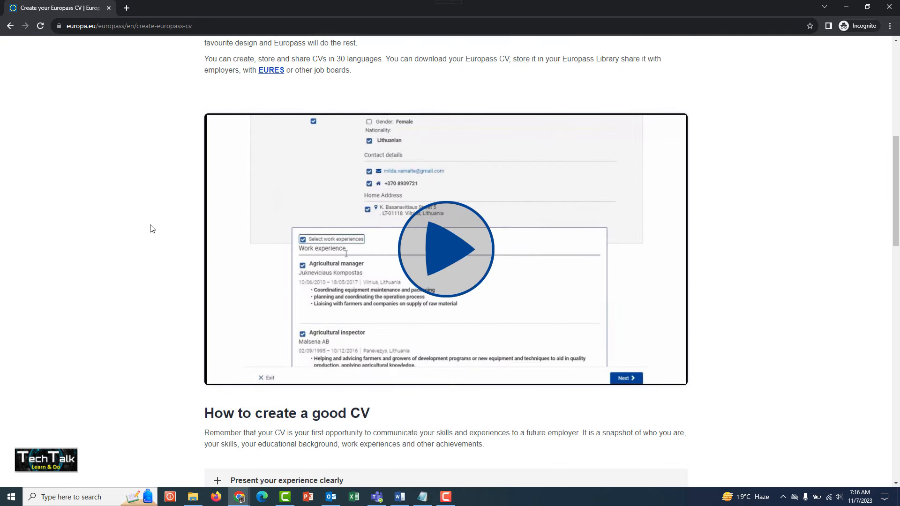
{"action": "scroll", "coordinate": [150, 228], "scroll_direction": "down", "scroll_amount": 5}
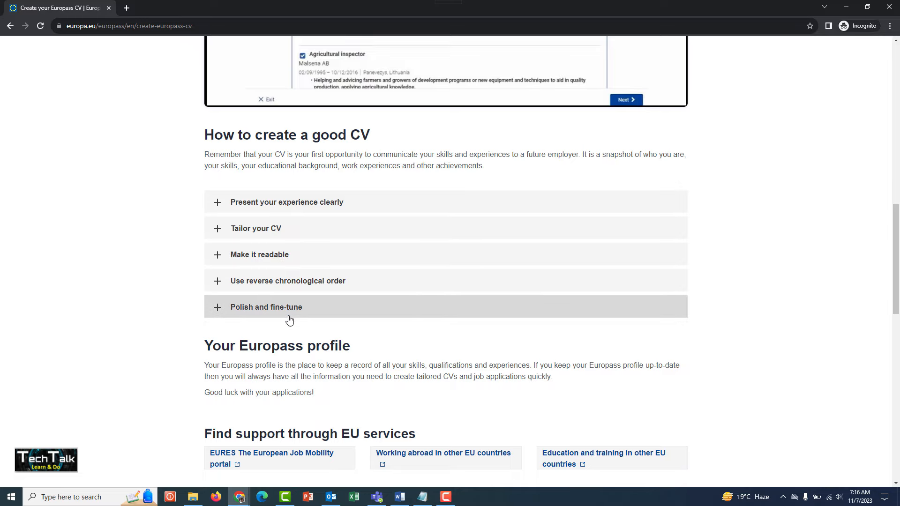
{"action": "scroll", "coordinate": [106, 316], "scroll_direction": "down", "scroll_amount": 10}
{"action": "scroll", "coordinate": [109, 314], "scroll_direction": "up", "scroll_amount": 13}
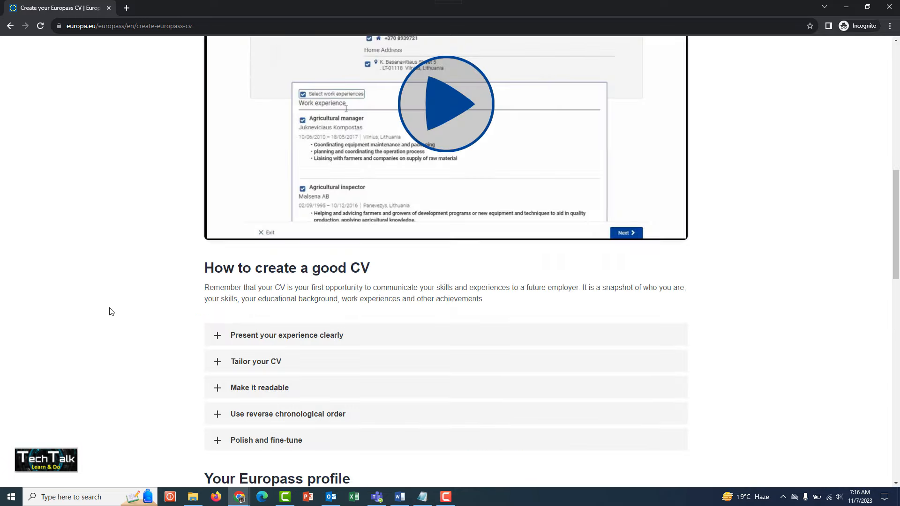
{"action": "scroll", "coordinate": [110, 312], "scroll_direction": "up", "scroll_amount": 11}
{"action": "scroll", "coordinate": [188, 262], "scroll_direction": "down", "scroll_amount": 1}
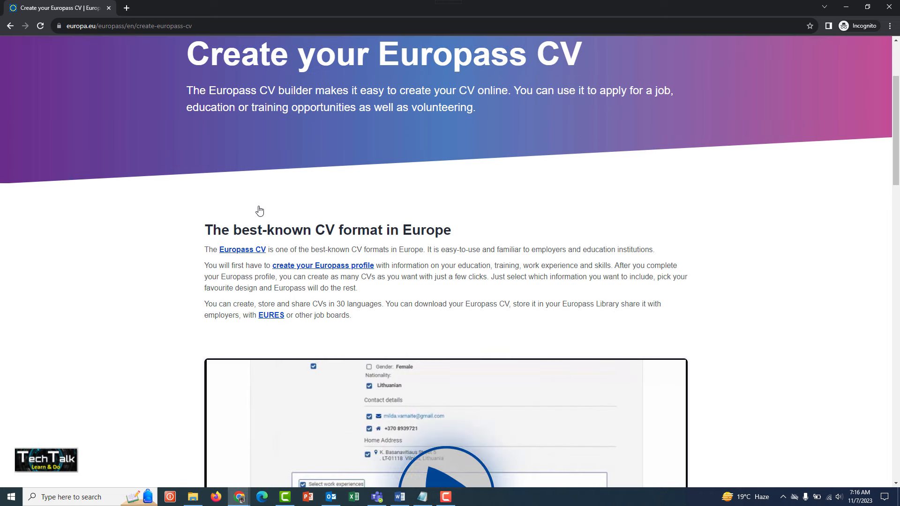
Step: Follow the Europass CV link in the introduction to the CV editor and start creating a new CV
{"action": "left_click", "coordinate": [244, 250]}
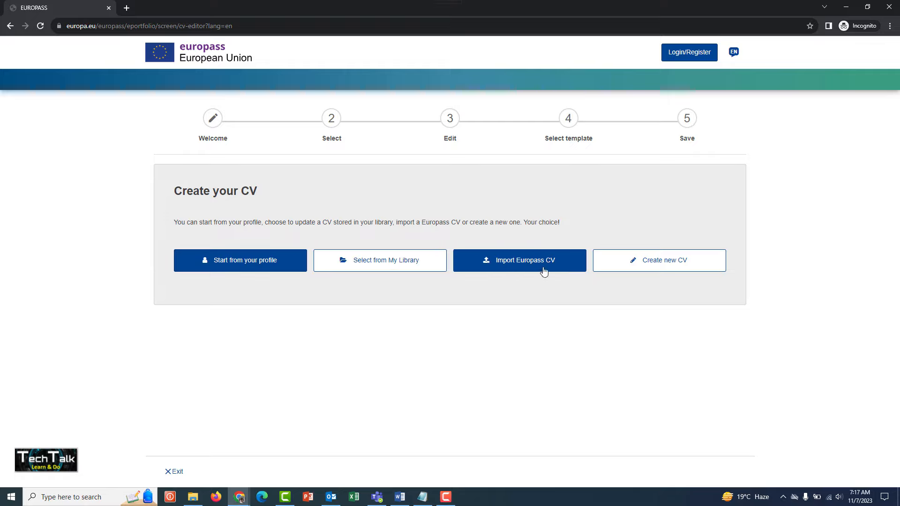
{"action": "left_click", "coordinate": [648, 269]}
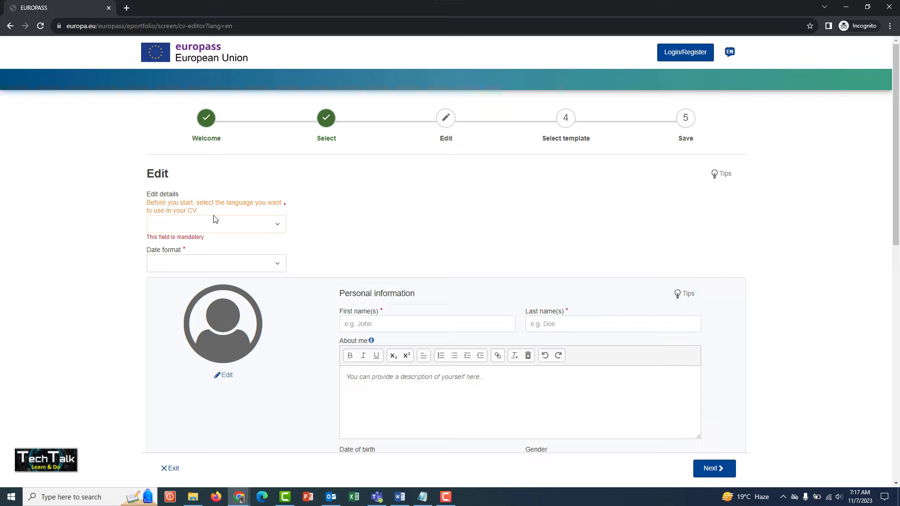
Step: Look through the available CV languages and set the CV's language to English
{"action": "left_click", "coordinate": [278, 228]}
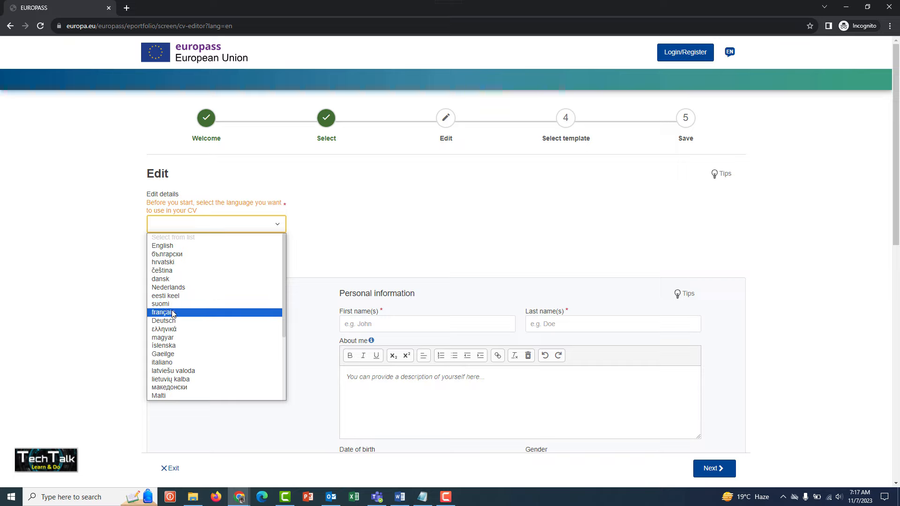
{"action": "scroll", "coordinate": [182, 366], "scroll_direction": "down", "scroll_amount": 3}
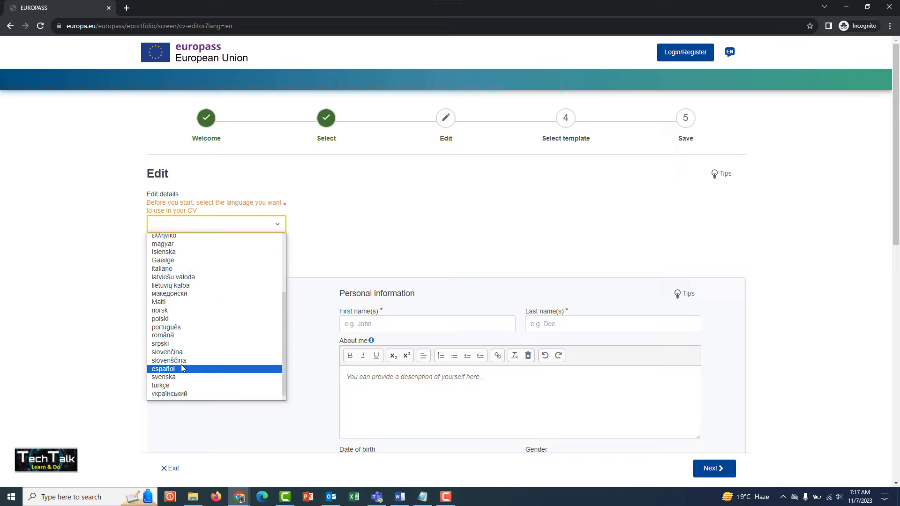
{"action": "scroll", "coordinate": [182, 356], "scroll_direction": "down", "scroll_amount": 1}
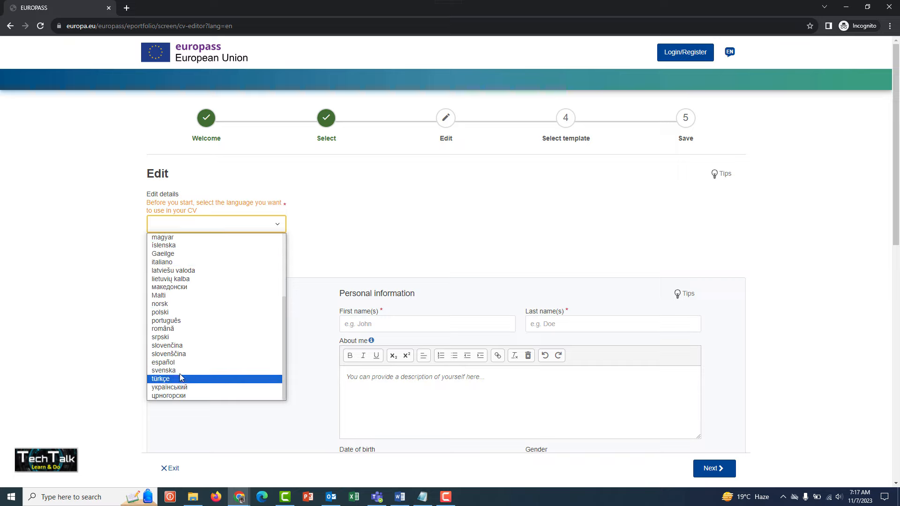
{"action": "scroll", "coordinate": [185, 366], "scroll_direction": "up", "scroll_amount": 4}
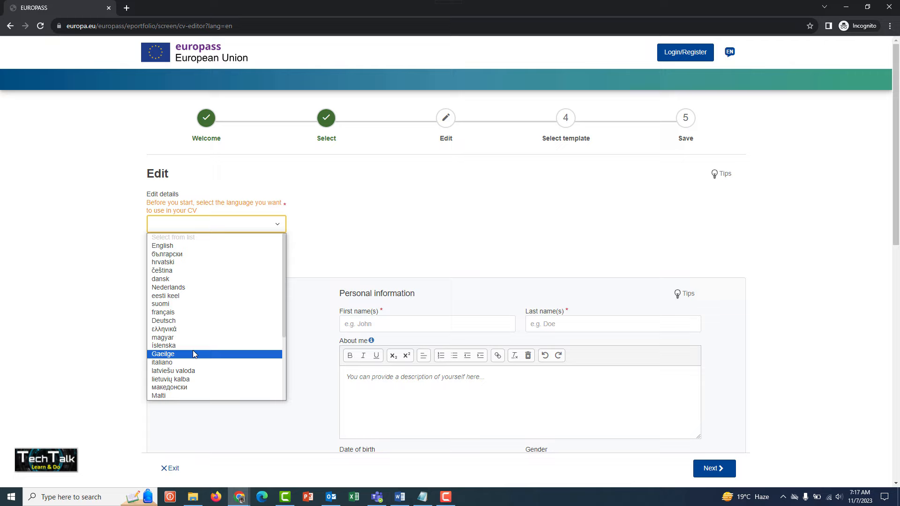
{"action": "left_click", "coordinate": [171, 247]}
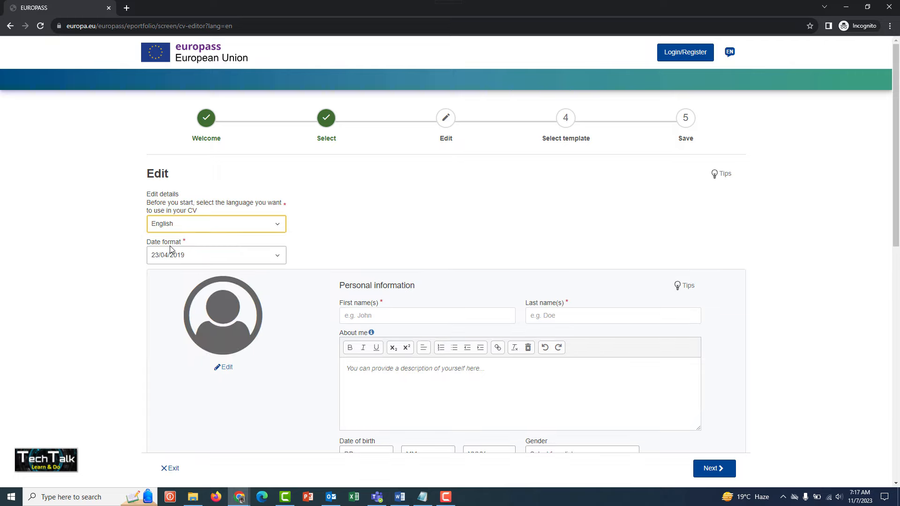
Step: Set the CV's date format to 23/04/2019
{"action": "left_click", "coordinate": [200, 256]}
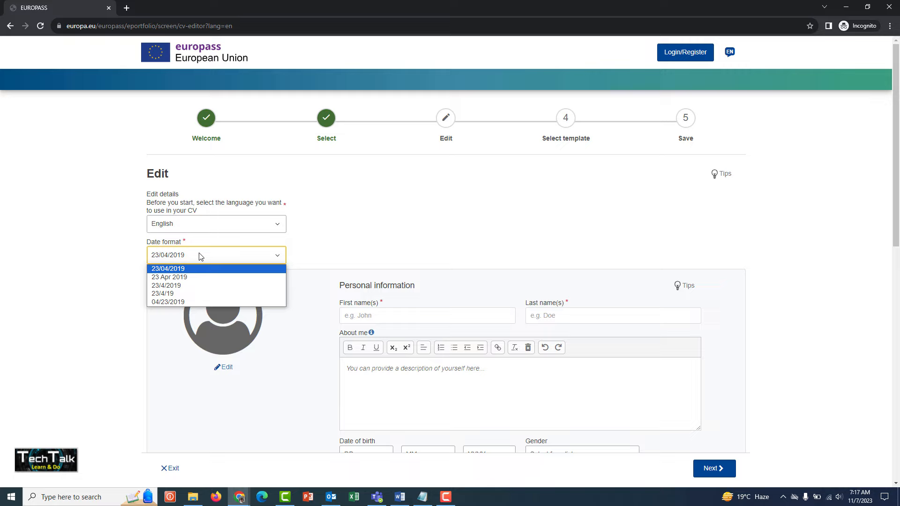
{"action": "left_click", "coordinate": [183, 270]}
{"action": "left_click_drag", "start_coordinate": [148, 244], "coordinate": [187, 246]}
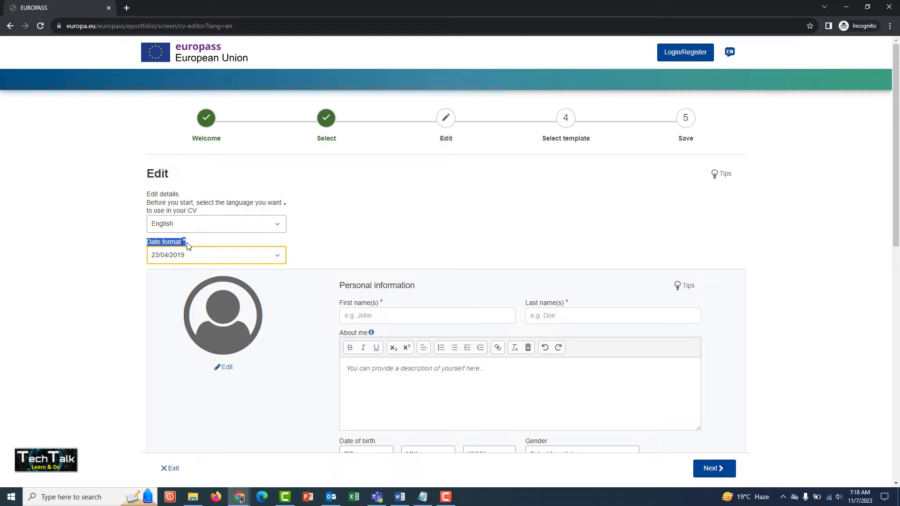
{"action": "left_click", "coordinate": [207, 246]}
Step: Load the "apple" image from the Pictures folder as the CV's profile picture
{"action": "scroll", "coordinate": [287, 251], "scroll_direction": "down", "scroll_amount": 2}
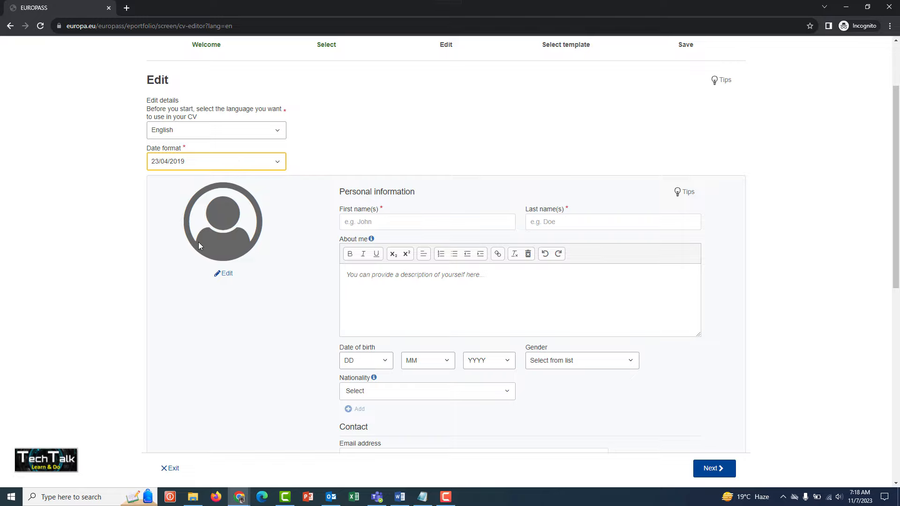
{"action": "left_click", "coordinate": [226, 272]}
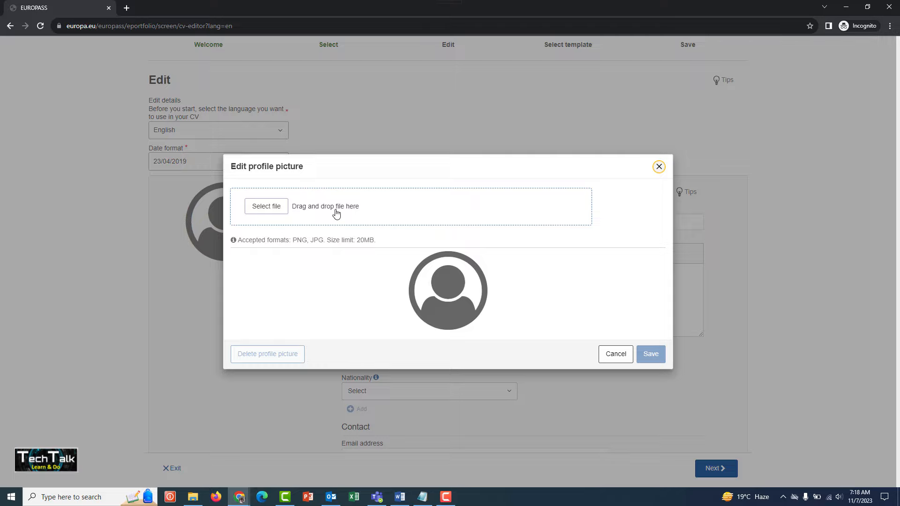
{"action": "left_click", "coordinate": [276, 210]}
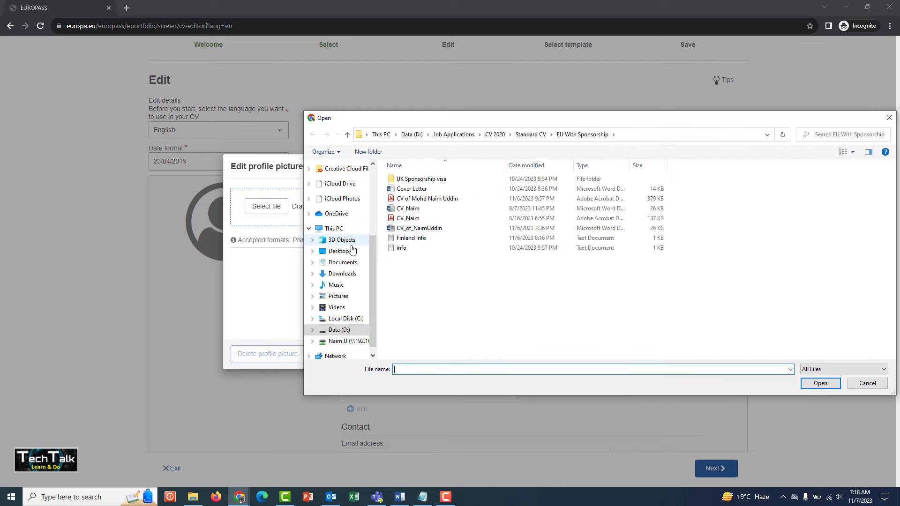
{"action": "left_click", "coordinate": [336, 298]}
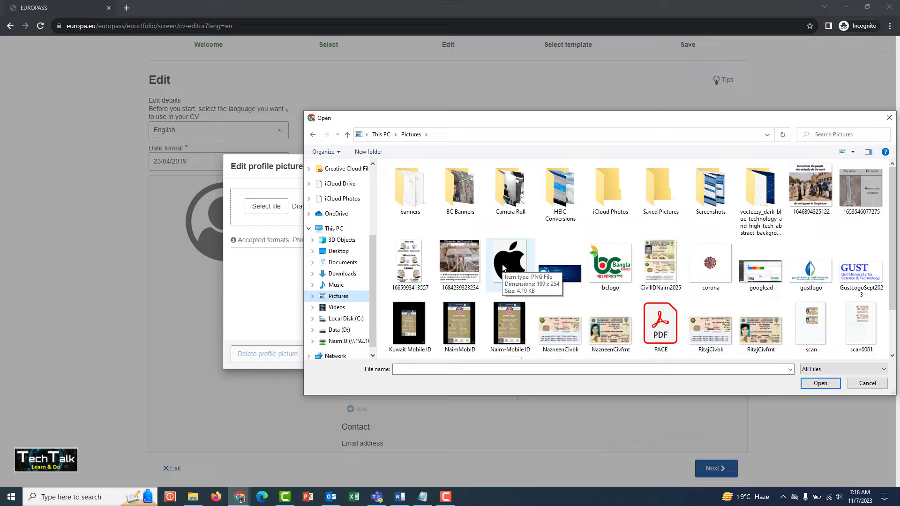
{"action": "left_click", "coordinate": [502, 268]}
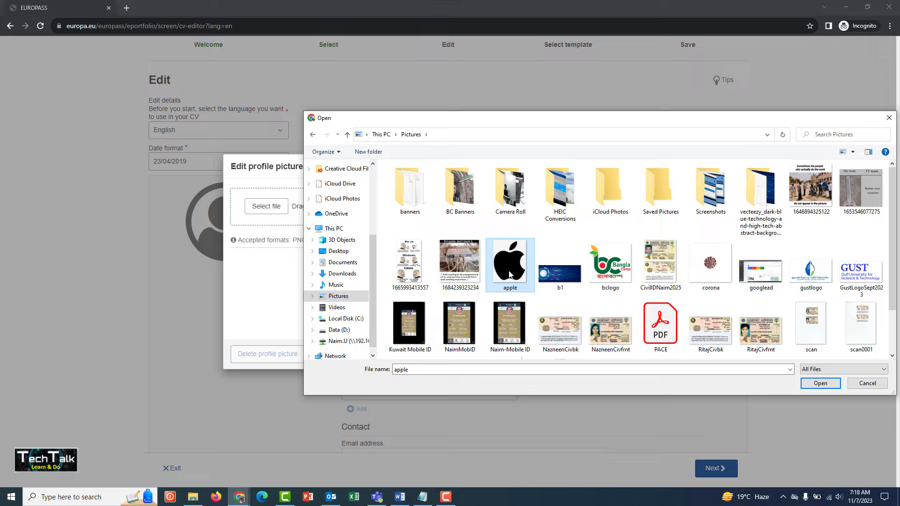
{"action": "left_click", "coordinate": [809, 383]}
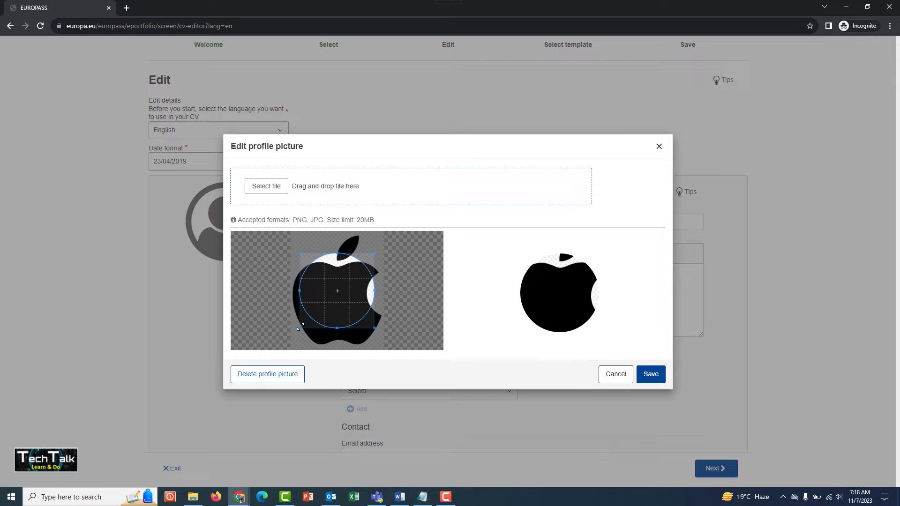
Step: Enlarge and centre the circular crop area so it frames the whole apple logo, and save the profile picture
{"action": "left_click_drag", "start_coordinate": [300, 326], "coordinate": [334, 306]}
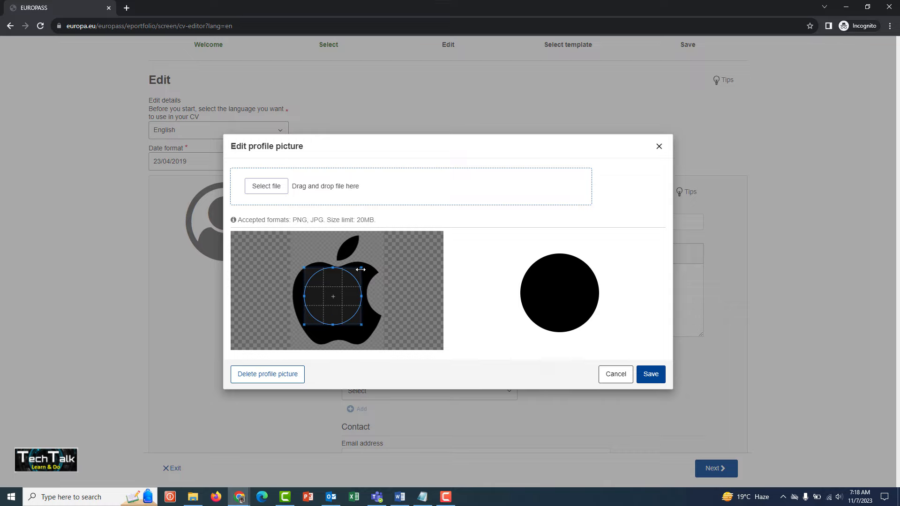
{"action": "left_click_drag", "start_coordinate": [362, 267], "coordinate": [398, 231]}
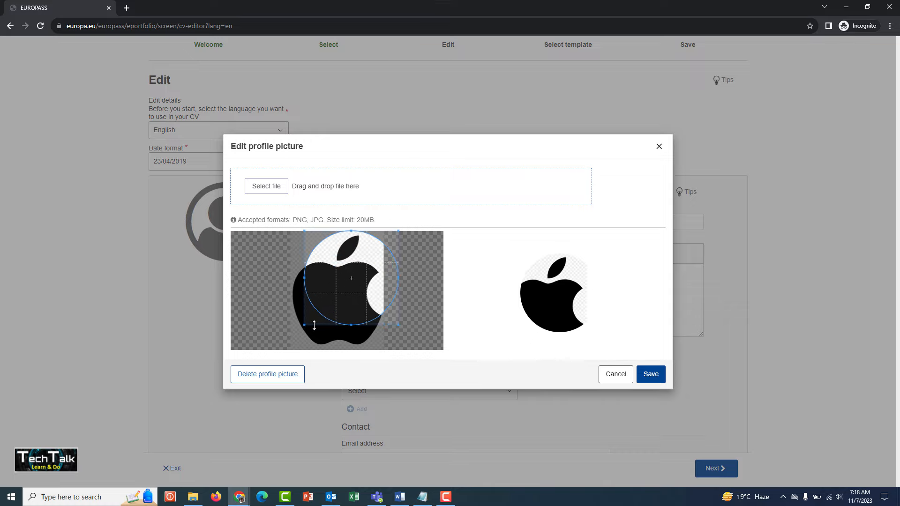
{"action": "left_click_drag", "start_coordinate": [304, 325], "coordinate": [282, 350]}
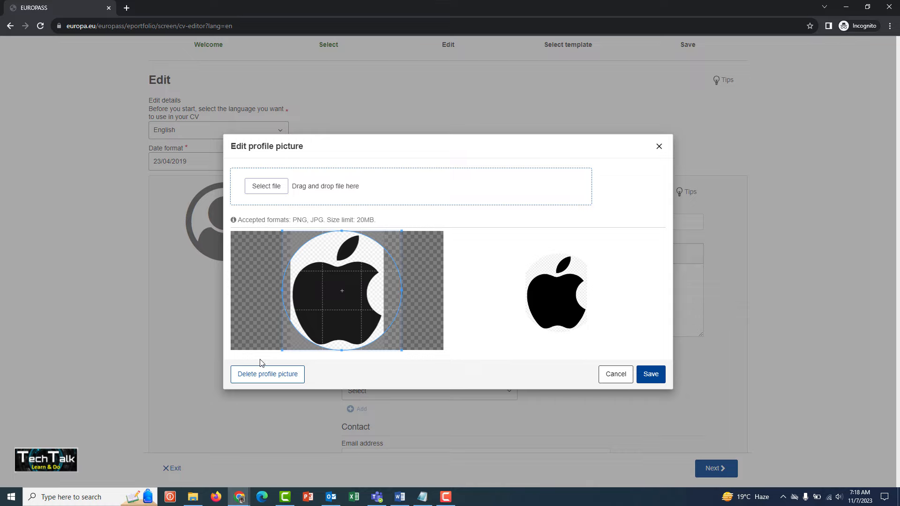
{"action": "left_click_drag", "start_coordinate": [336, 321], "coordinate": [331, 320]}
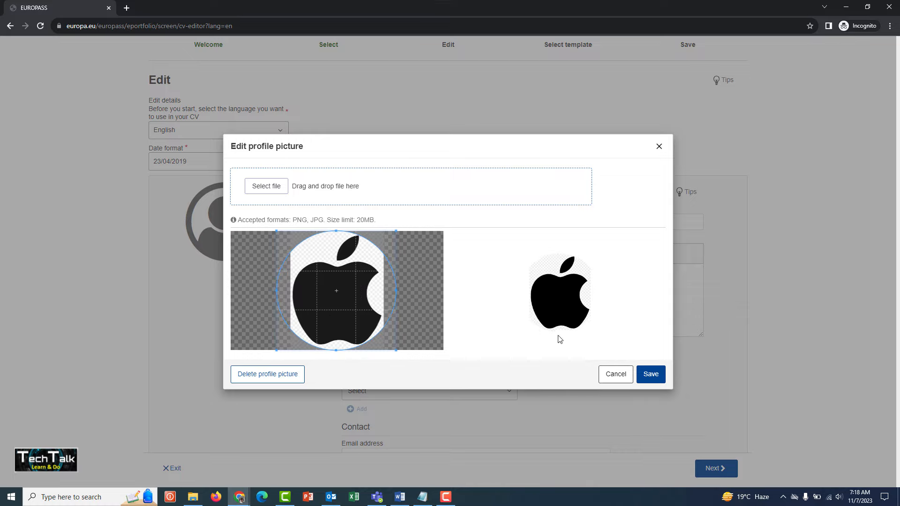
{"action": "left_click", "coordinate": [646, 374]}
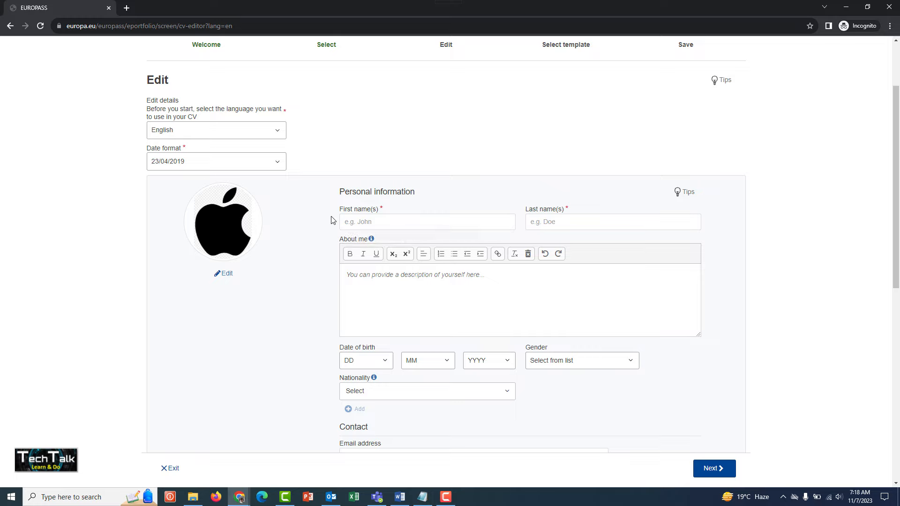
Step: Enter the CV holder's first name and last name in the personal information section
{"action": "left_click", "coordinate": [385, 219]}
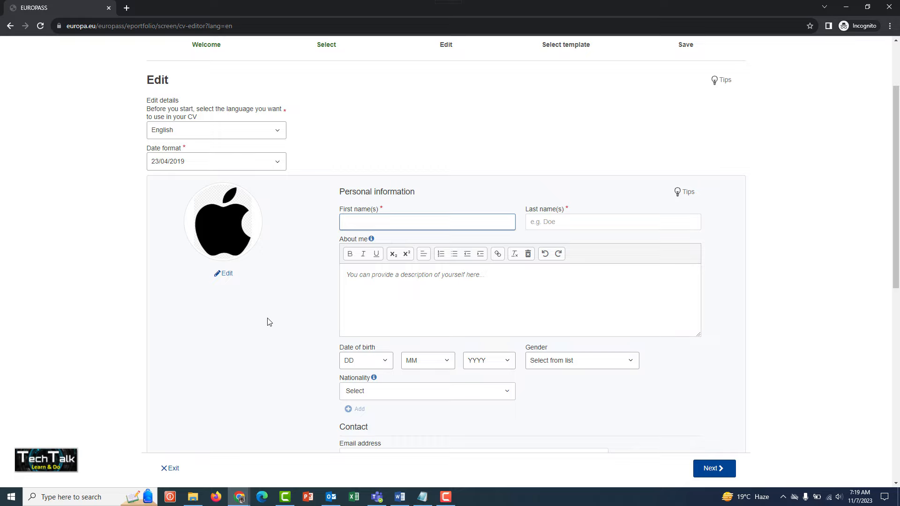
{"action": "type", "text": "Jamal"}
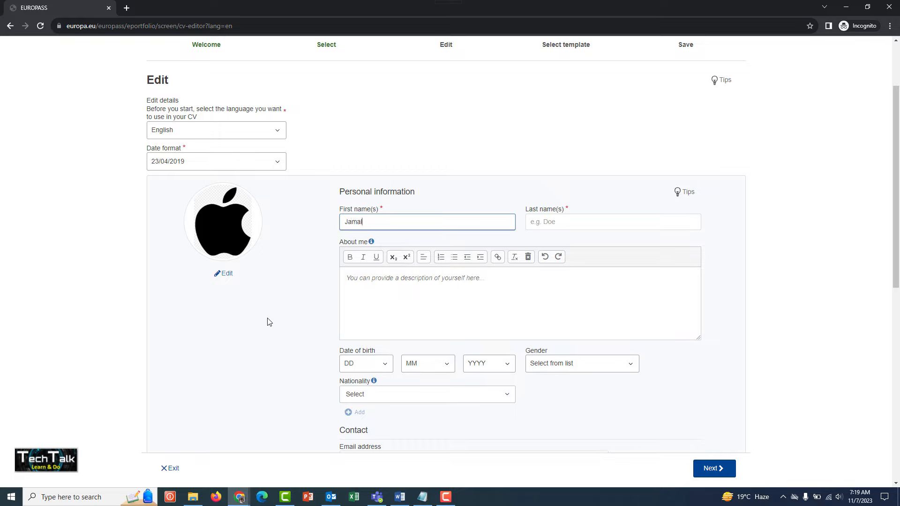
{"action": "left_click", "coordinate": [562, 219]}
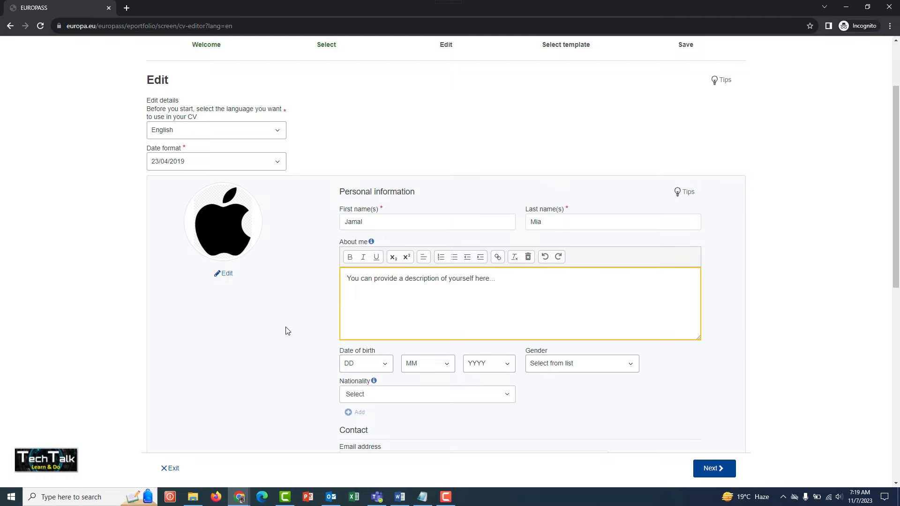
Step: Replace the About me placeholder text with the copied description of a dedicated hotel waiter
{"action": "key", "text": "ctrl+a"}
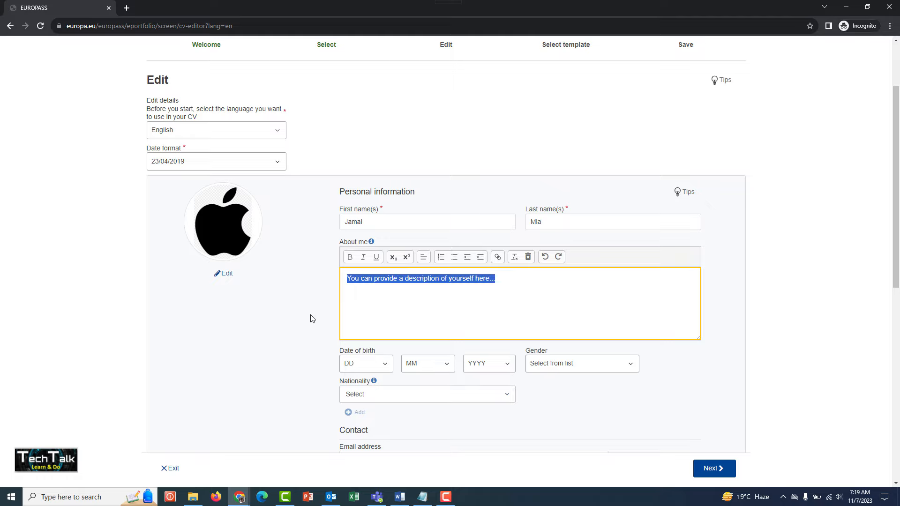
{"action": "left_click", "coordinate": [519, 306]}
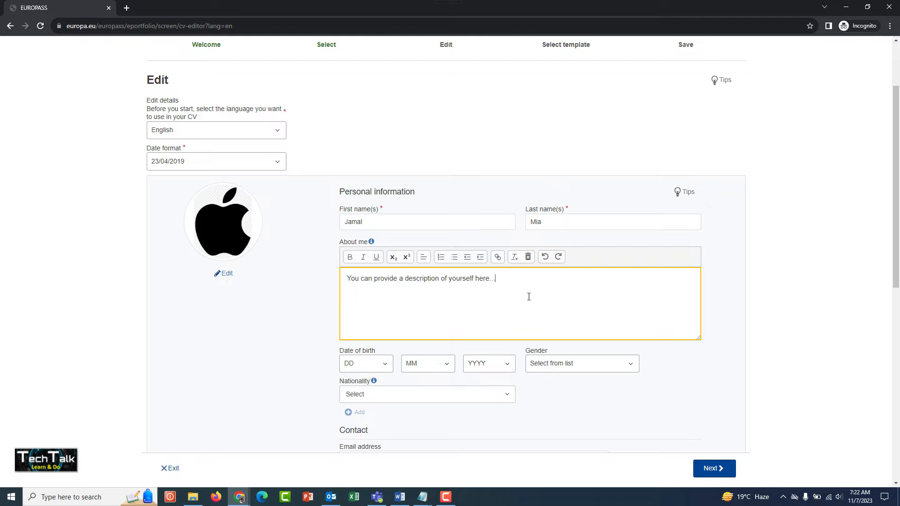
{"action": "key", "text": "ctrl+a"}
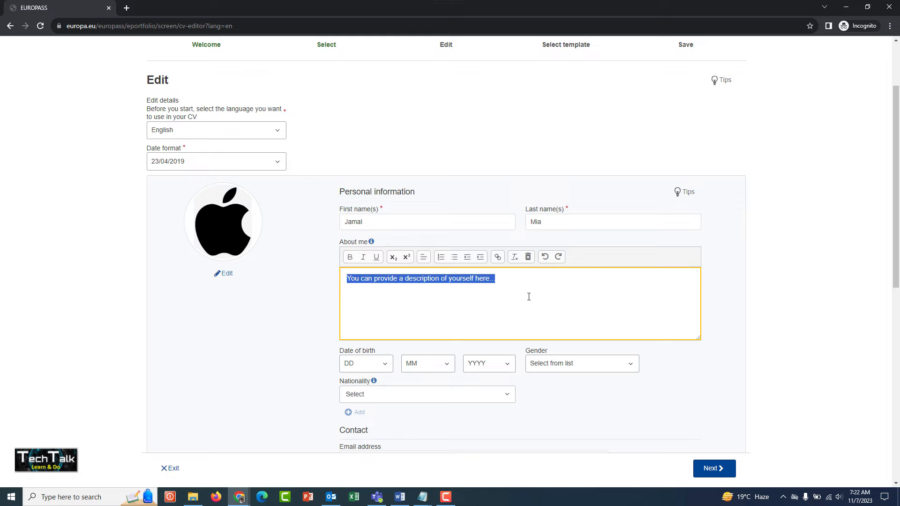
{"action": "type", "text": "As a dedicated hotel waiter, I'm effortlessly blend grace and efficiency in providing exceptional service to guests. With my warm smile and impeccable attention to detail, it make every dining experience memorable. My knowledge of the menu and the ability to anticipate guests' needs ensures they feel welcome and pampered throughout their stay. My professionalism and commitment to delivering outstanding service truly set me apart as a valued member of the hotel's hospitality team."}
{"action": "left_click", "coordinate": [294, 338]}
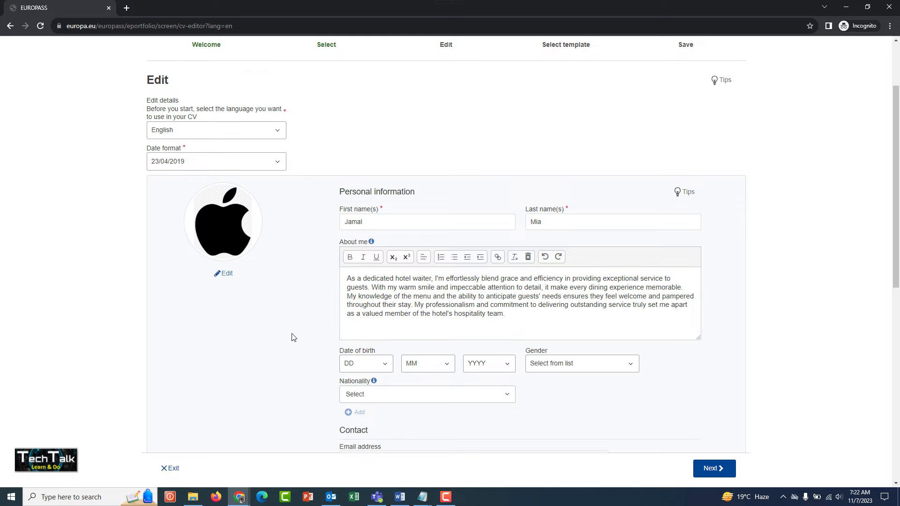
Step: Set the day, month and year of the CV holder's date of birth
{"action": "scroll", "coordinate": [294, 337], "scroll_direction": "down", "scroll_amount": 3}
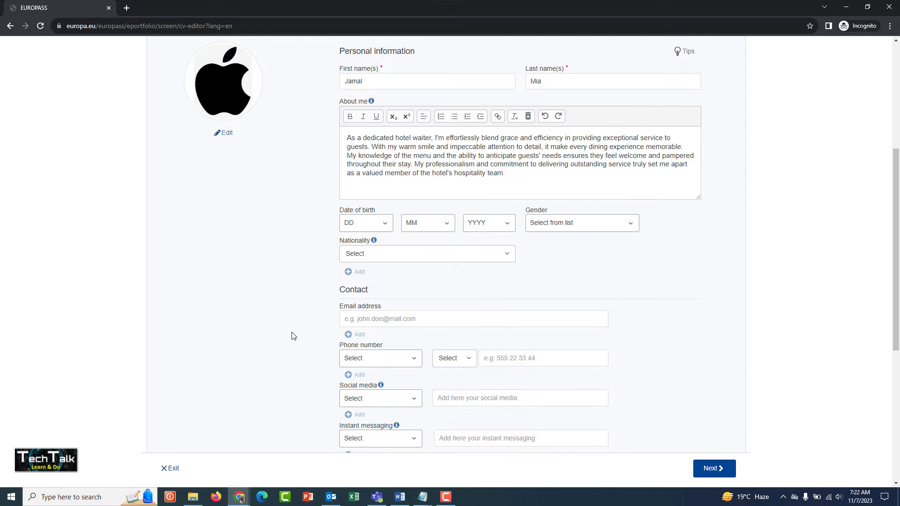
{"action": "left_click", "coordinate": [370, 227]}
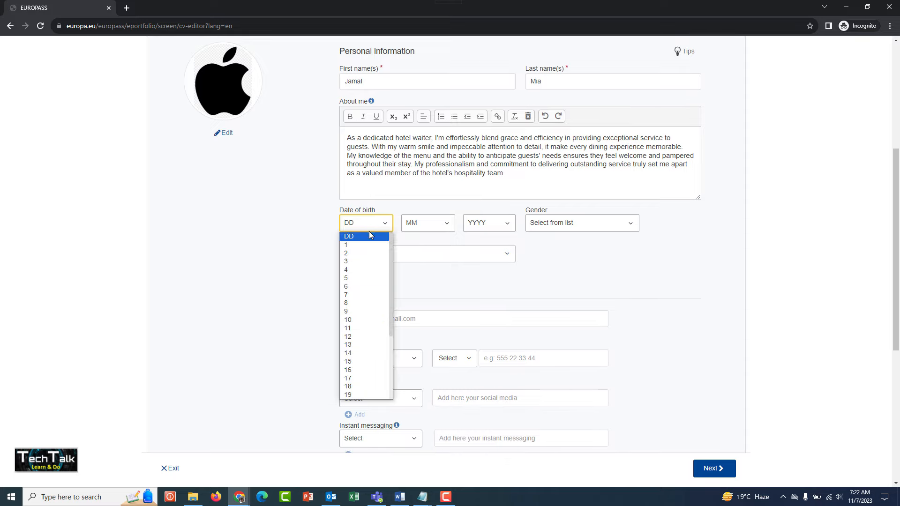
{"action": "left_click", "coordinate": [363, 245]}
{"action": "left_click", "coordinate": [412, 224]}
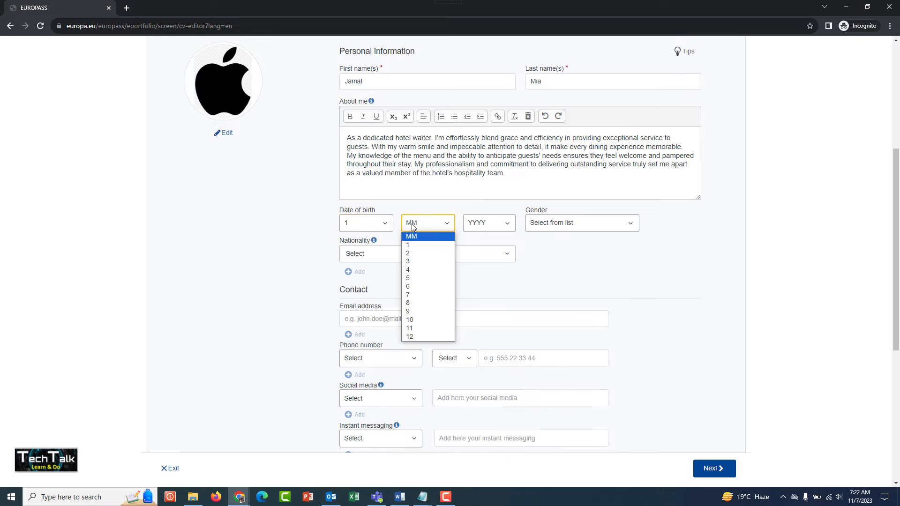
{"action": "left_click", "coordinate": [412, 245]}
{"action": "left_click", "coordinate": [478, 224]}
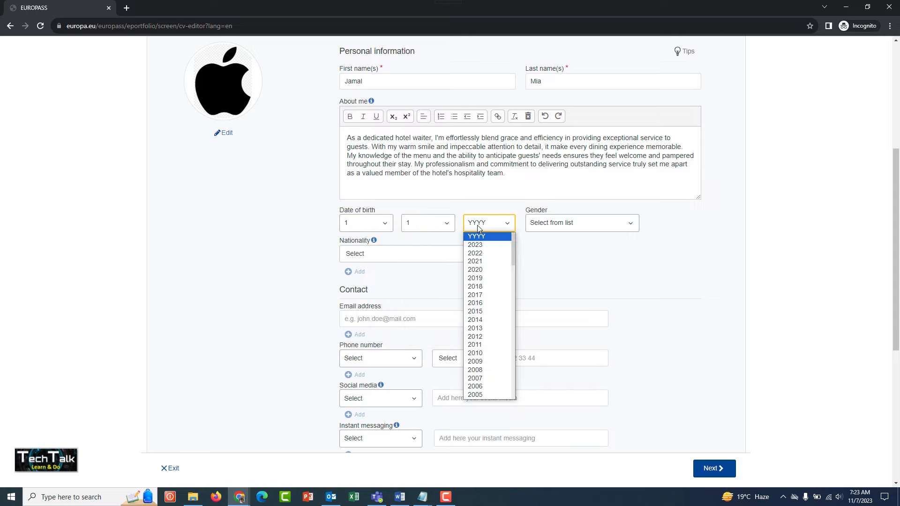
{"action": "scroll", "coordinate": [479, 281], "scroll_direction": "down", "scroll_amount": 4}
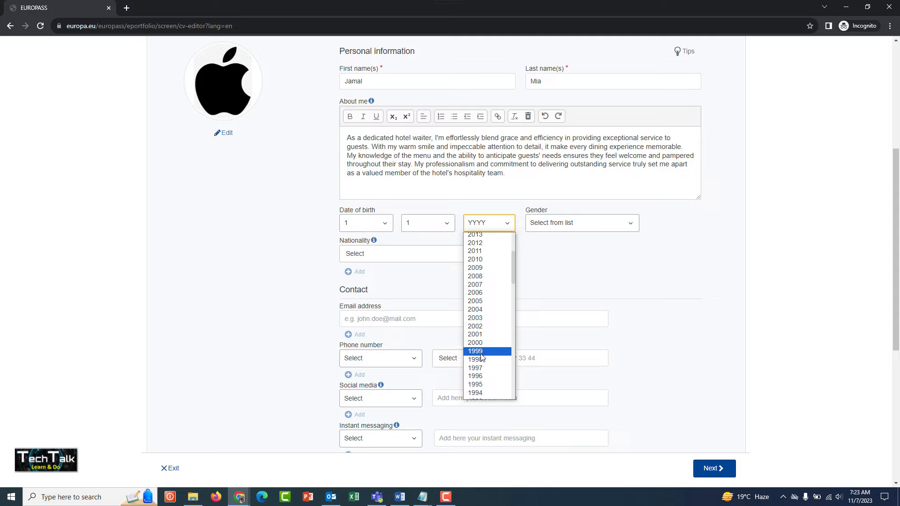
{"action": "left_click", "coordinate": [480, 343]}
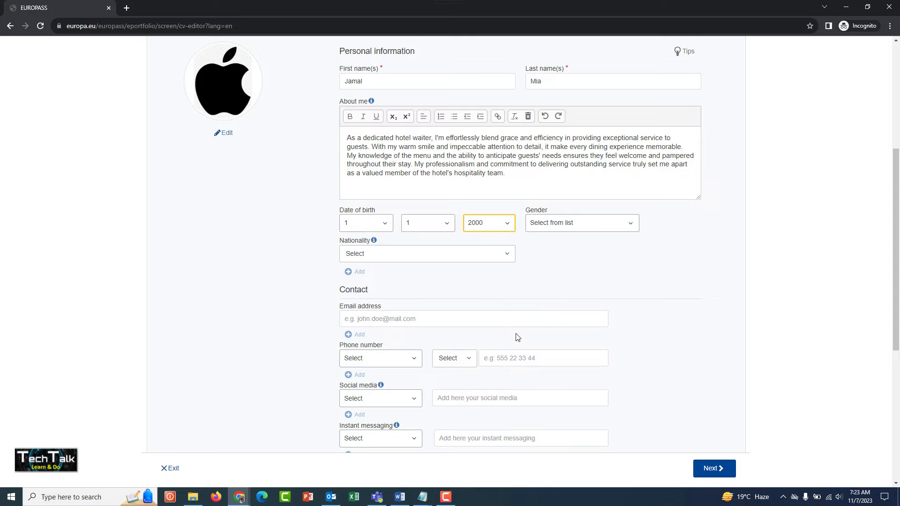
Step: Set the CV holder's gender to Male and nationality to Bangladeshi
{"action": "left_click", "coordinate": [572, 222]}
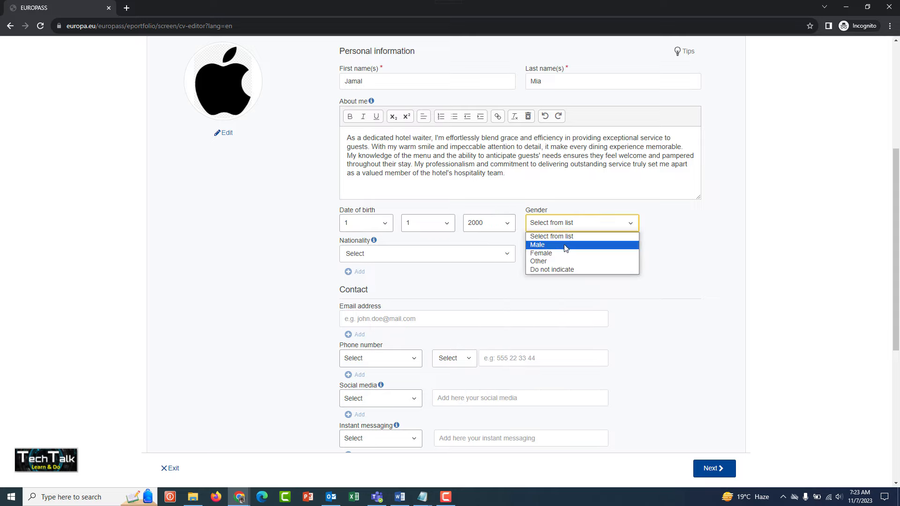
{"action": "left_click", "coordinate": [565, 244]}
{"action": "left_click", "coordinate": [476, 255]}
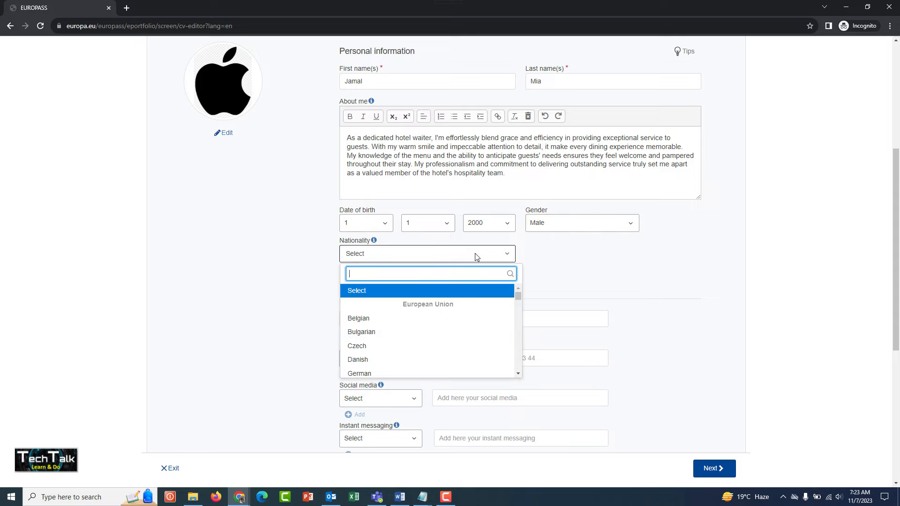
{"action": "type", "text": "Bangla"}
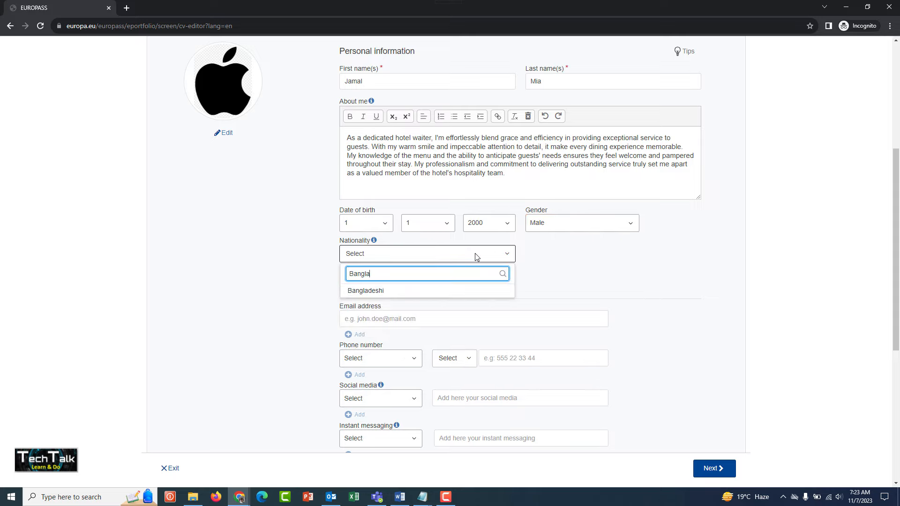
{"action": "left_click", "coordinate": [392, 291]}
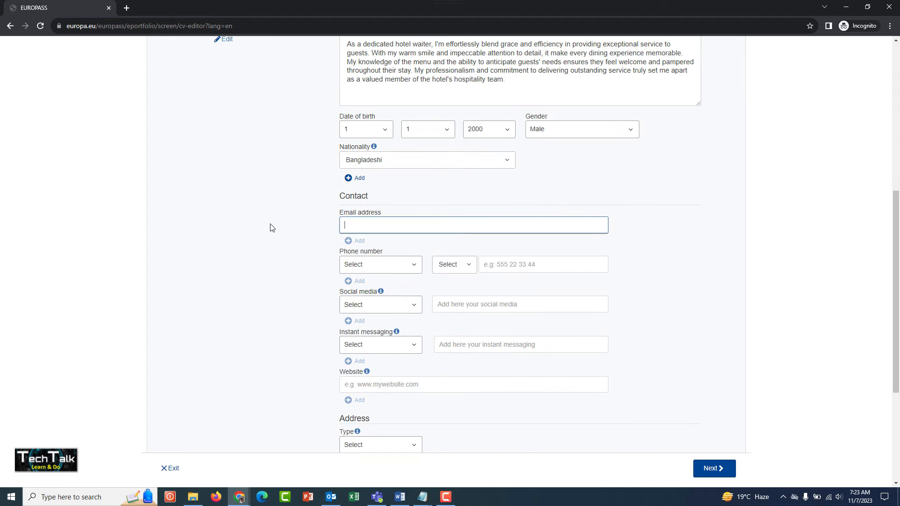
Step: Enter the CV holder's email address in the Contact section
{"action": "left_click", "coordinate": [284, 247]}
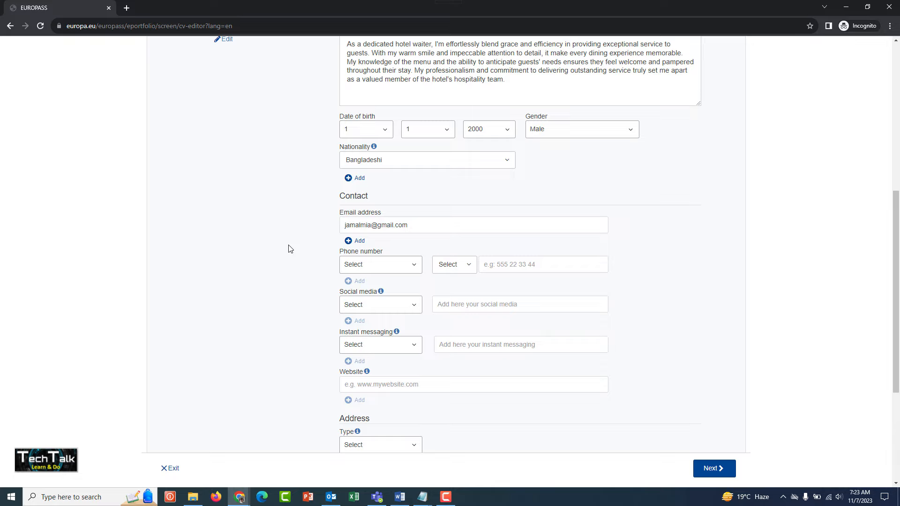
Step: Add a Mobile phone entry with the Bangladesh country code +880 and the CV holder's phone number
{"action": "left_click", "coordinate": [386, 267]}
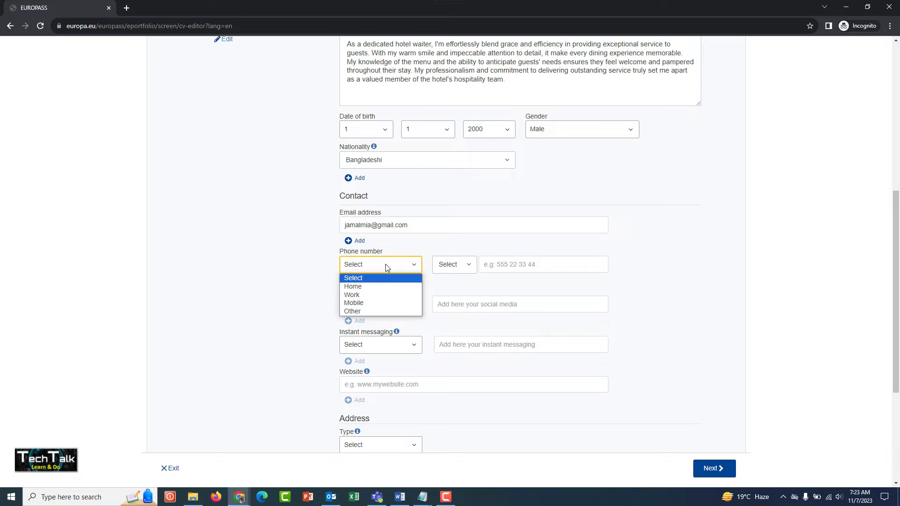
{"action": "left_click", "coordinate": [370, 304]}
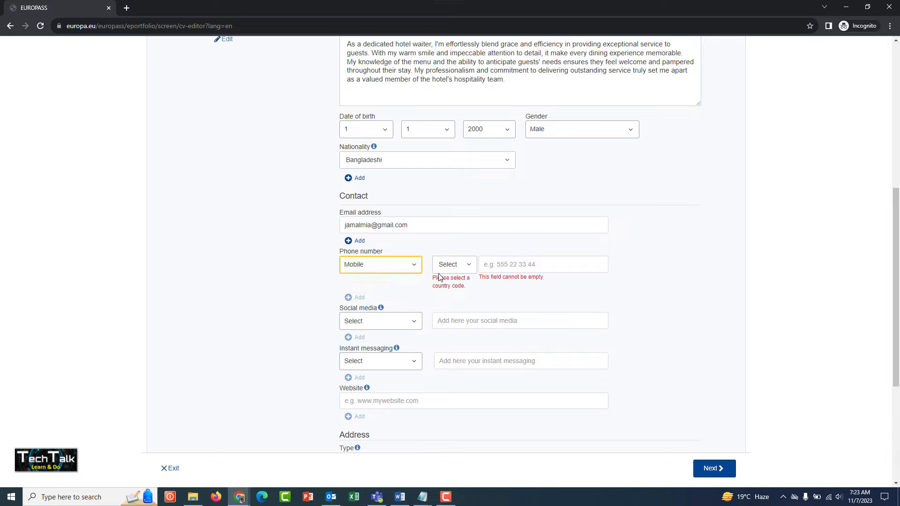
{"action": "left_click", "coordinate": [457, 265]}
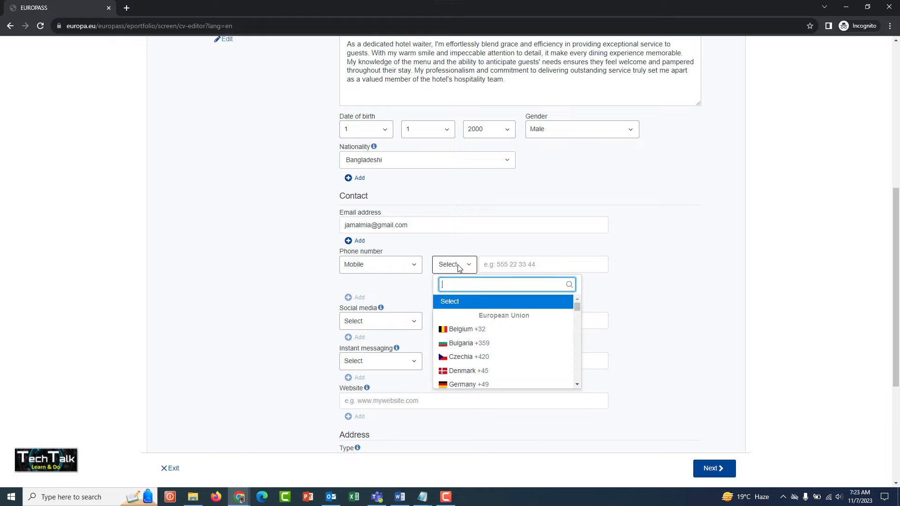
{"action": "type", "text": "Ban"}
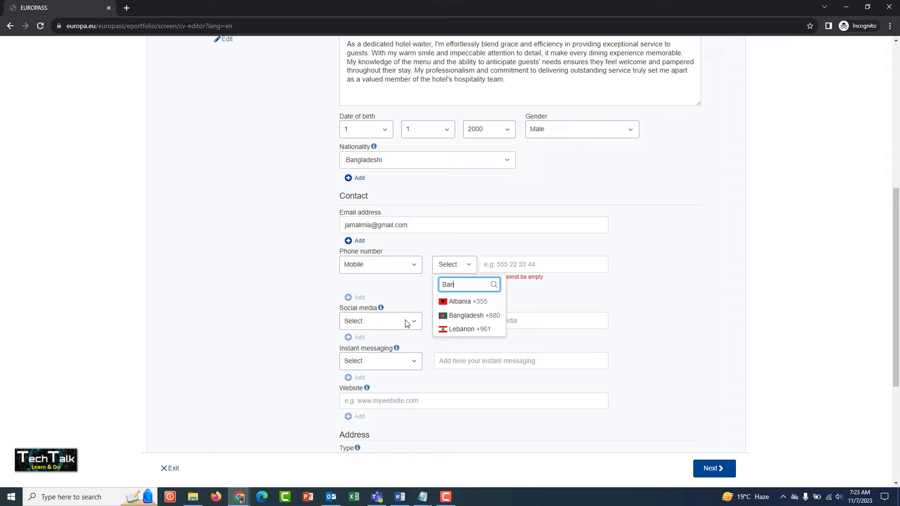
{"action": "left_click", "coordinate": [459, 315]}
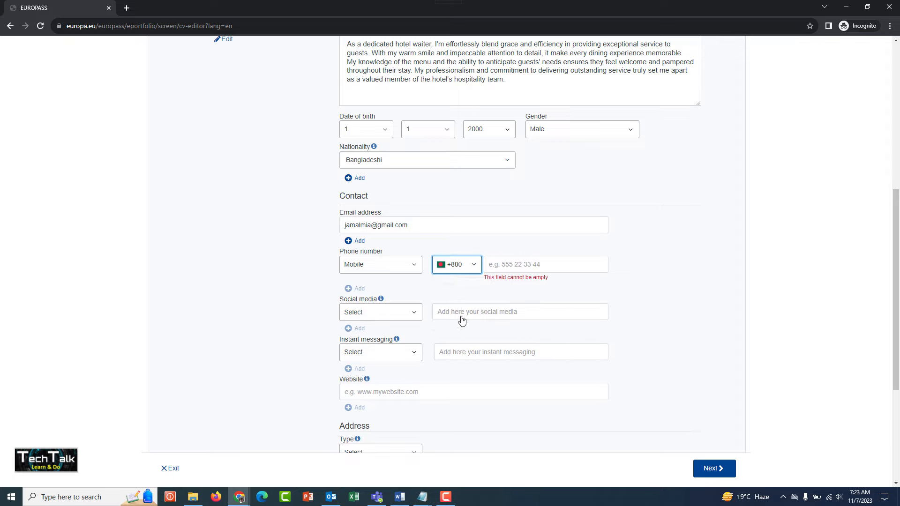
{"action": "left_click", "coordinate": [510, 265]}
{"action": "type", "text": "17"}
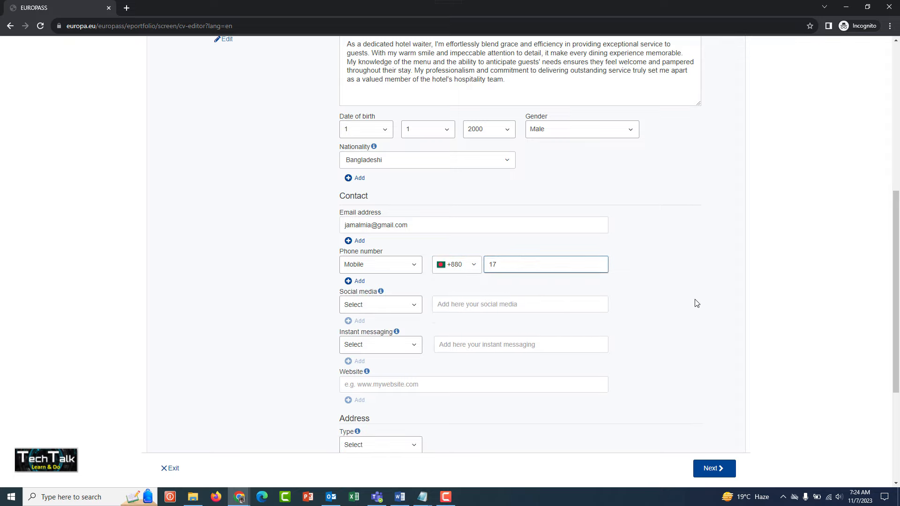
{"action": "type", "text": "00000000"}
{"action": "left_click", "coordinate": [696, 304]}
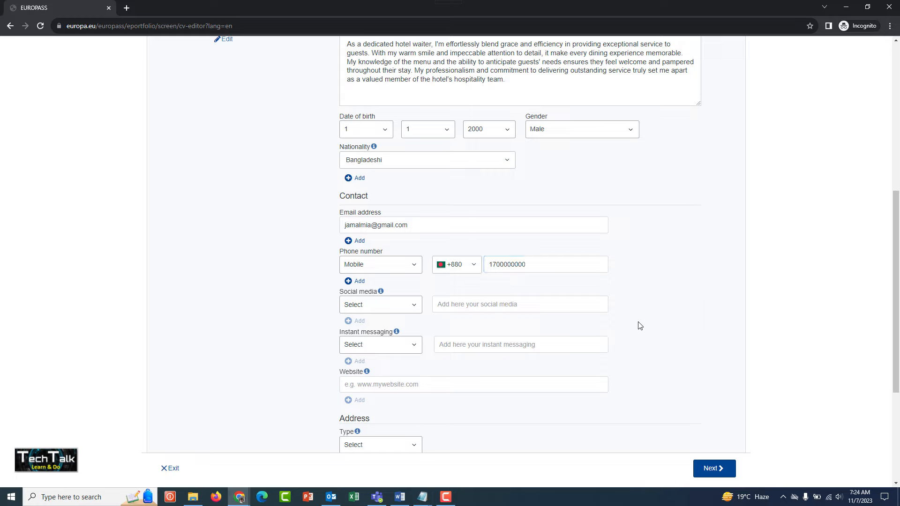
{"action": "left_click", "coordinate": [395, 307]}
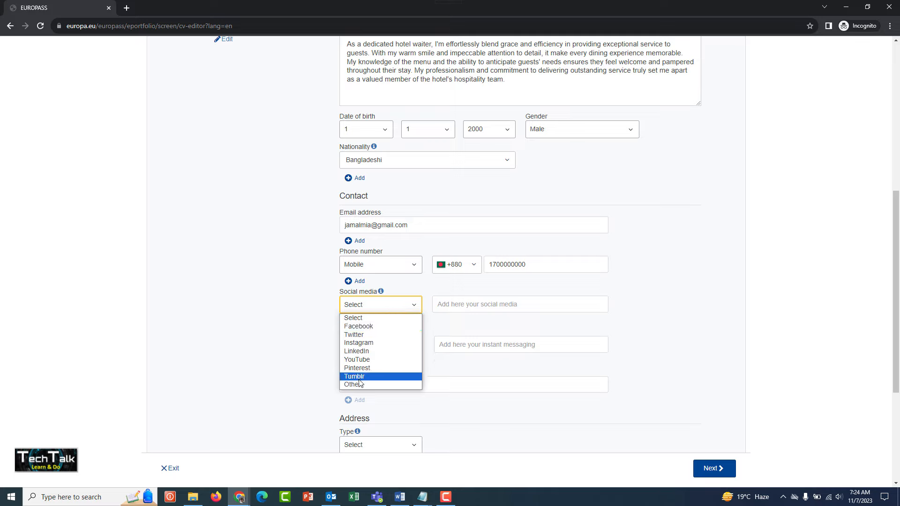
{"action": "left_click", "coordinate": [320, 309]}
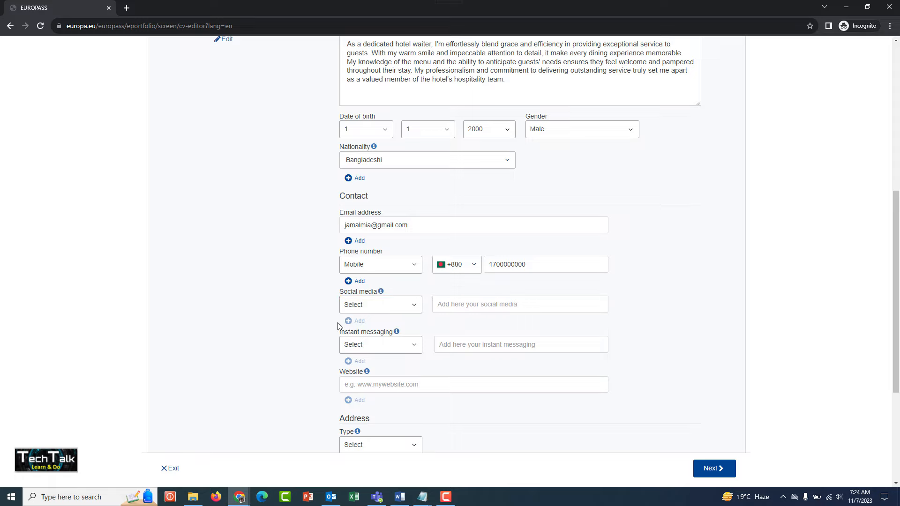
Step: Add Whatsapp Messenger as the instant messaging service, using the CV holder's mobile number with its +880 country code
{"action": "scroll", "coordinate": [334, 342], "scroll_direction": "down", "scroll_amount": 2}
{"action": "left_click", "coordinate": [404, 252]}
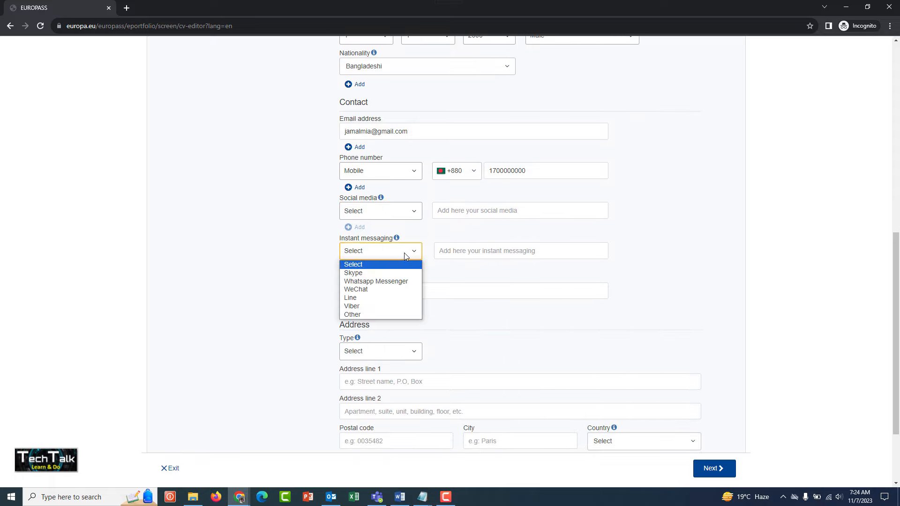
{"action": "left_click", "coordinate": [368, 281]}
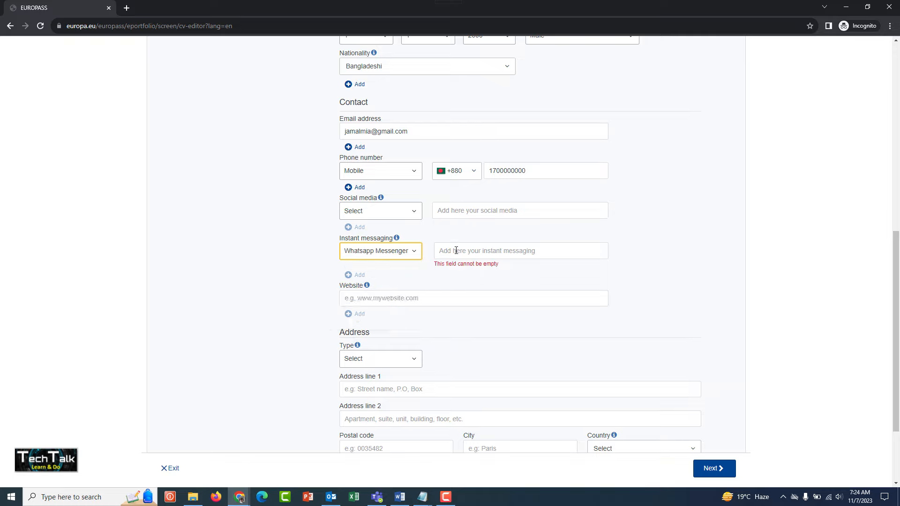
{"action": "left_click", "coordinate": [441, 251]}
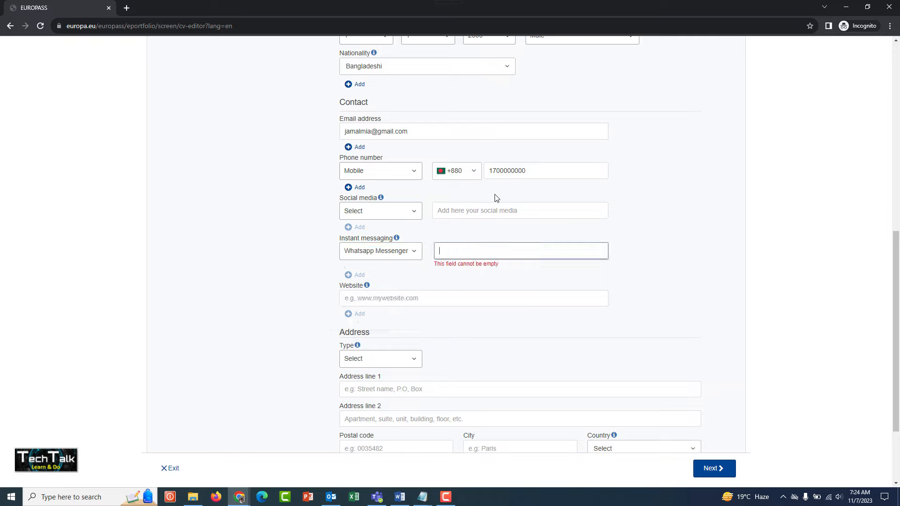
{"action": "double_click", "coordinate": [524, 171]}
{"action": "key", "text": "ctrl+c"}
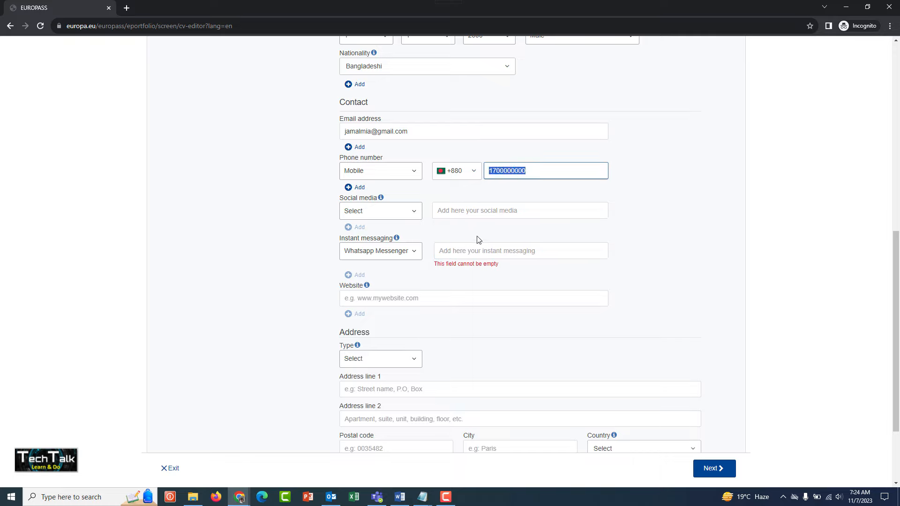
{"action": "left_click", "coordinate": [461, 249]}
{"action": "type", "text": "+"}
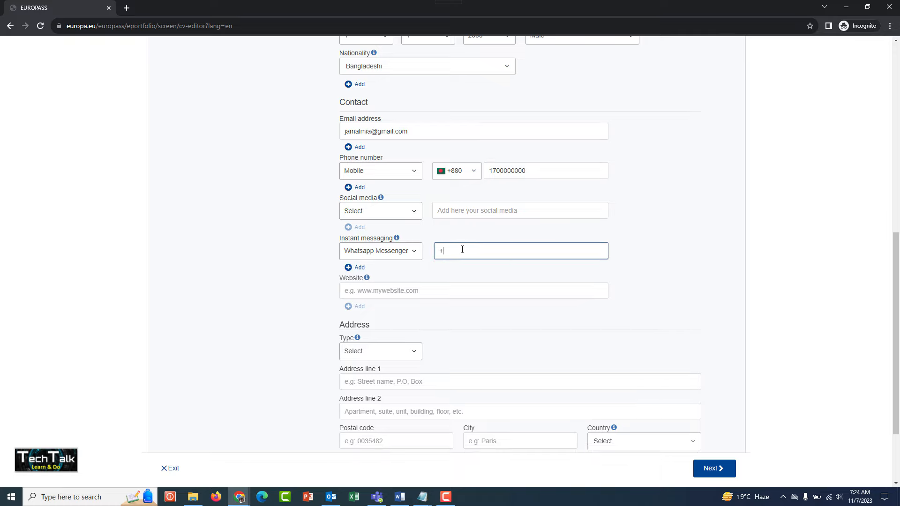
{"action": "type", "text": "880"}
{"action": "key", "text": "ctrl+v"}
{"action": "left_click", "coordinate": [317, 291]}
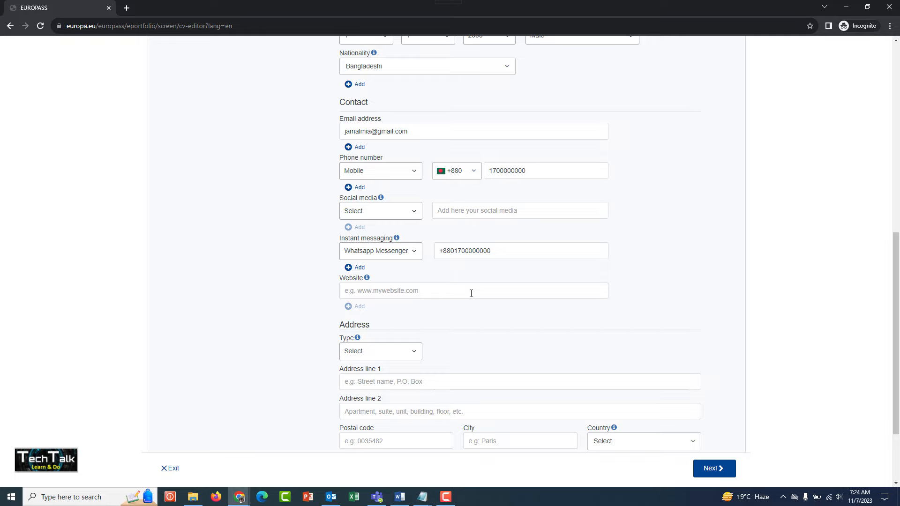
Step: Set the address type to Home and enter the CV holder's street address in Address line 1
{"action": "scroll", "coordinate": [245, 297], "scroll_direction": "down", "scroll_amount": 2}
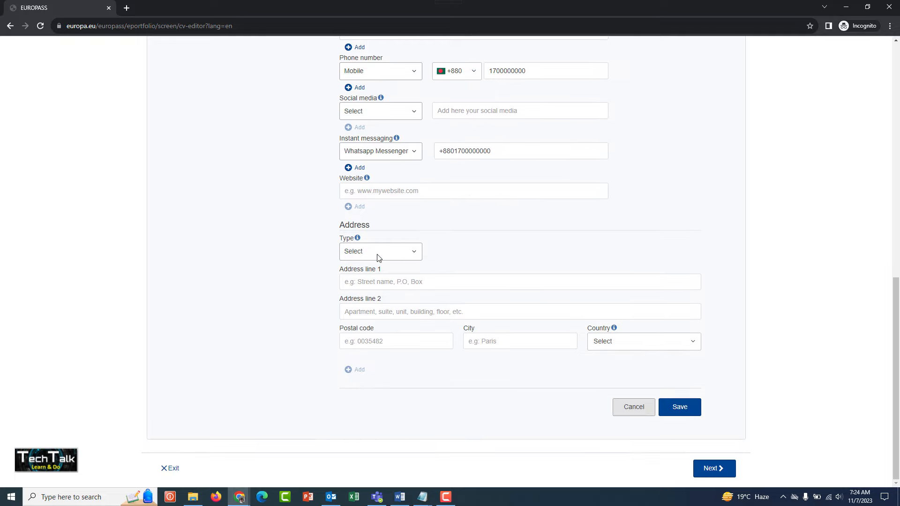
{"action": "left_click", "coordinate": [377, 255]}
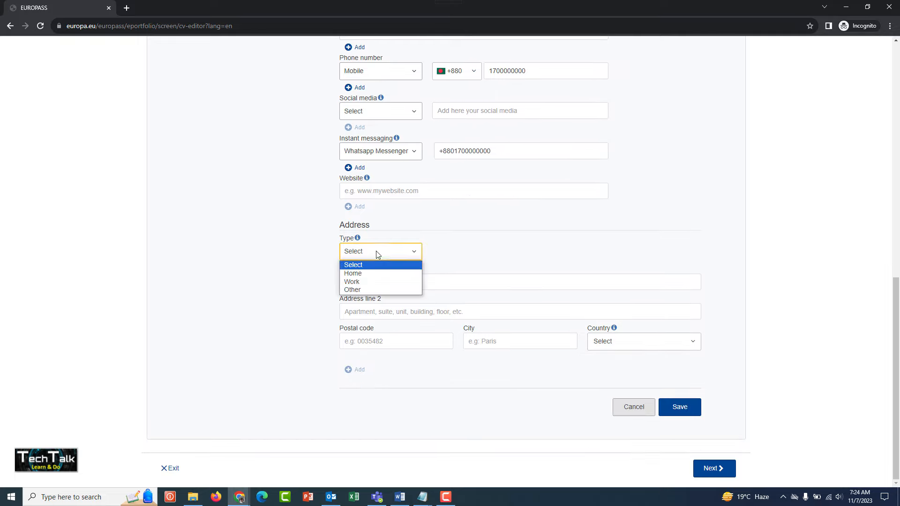
{"action": "left_click", "coordinate": [373, 274]}
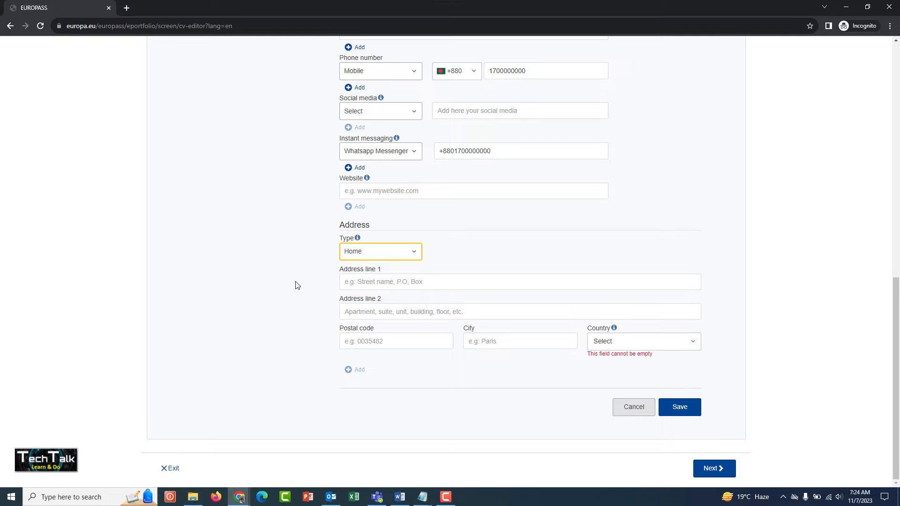
{"action": "left_click", "coordinate": [351, 281]}
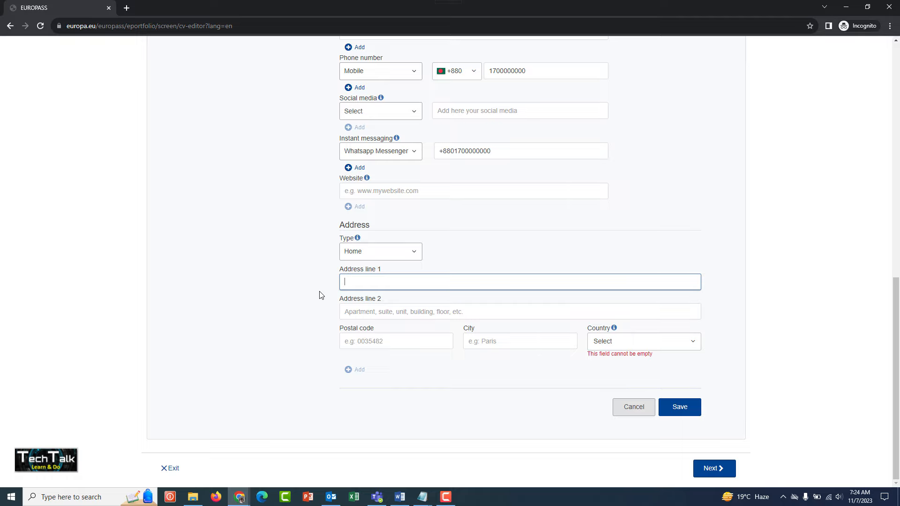
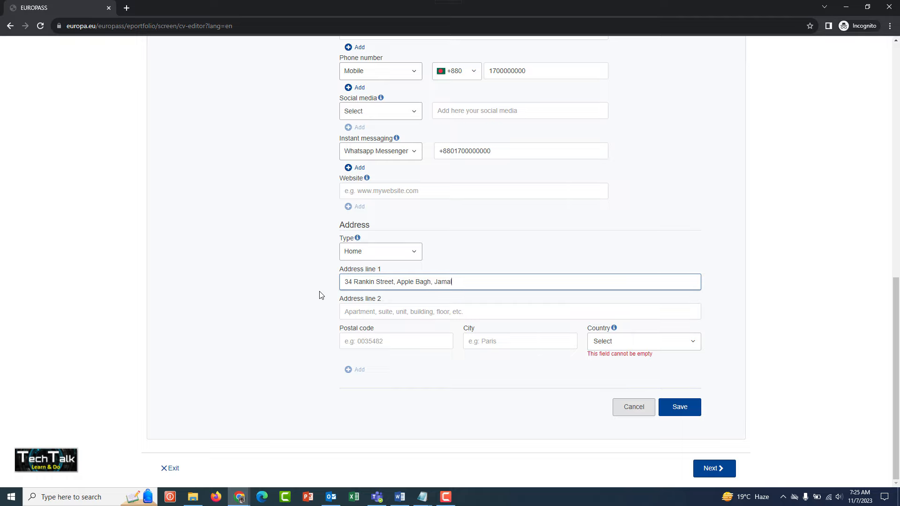
{"action": "left_click", "coordinate": [321, 295]}
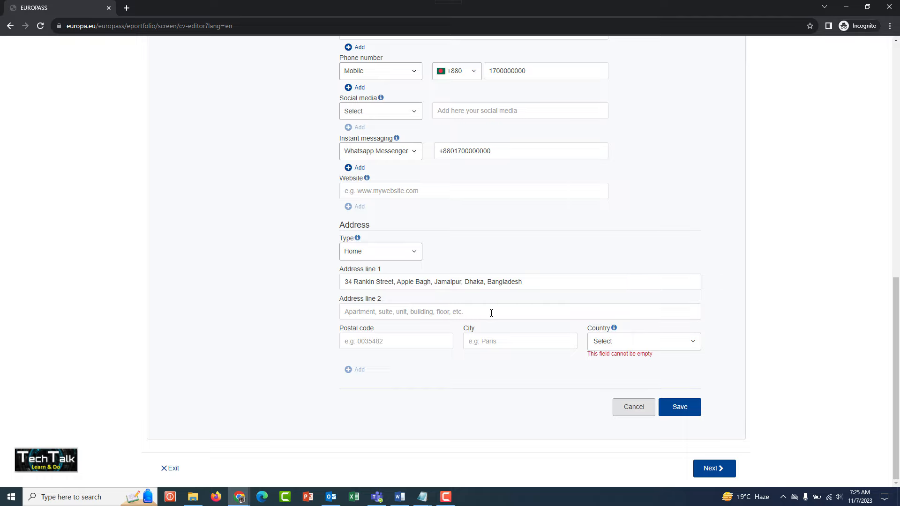
Step: Fill in the home address's postal code and city, and select Bangladesh as its country
{"action": "left_click", "coordinate": [396, 338]}
{"action": "type", "text": "1215"}
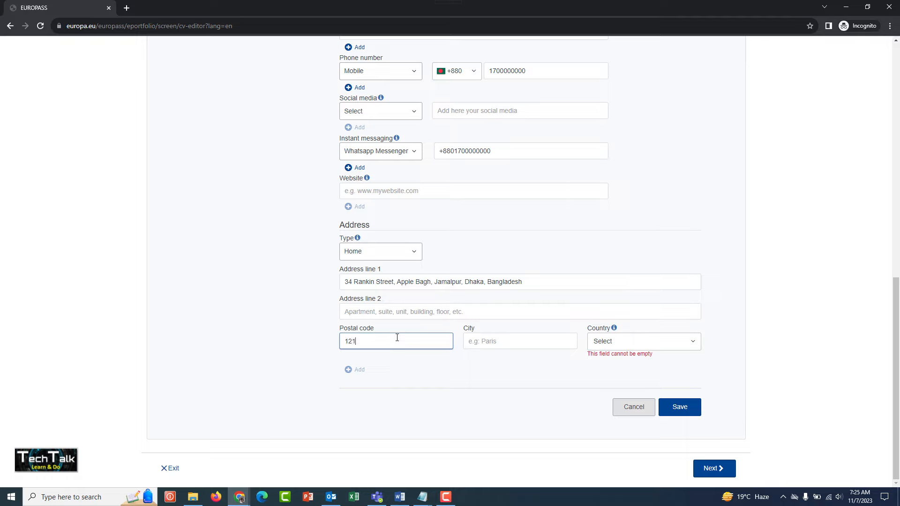
{"action": "left_click", "coordinate": [486, 347]}
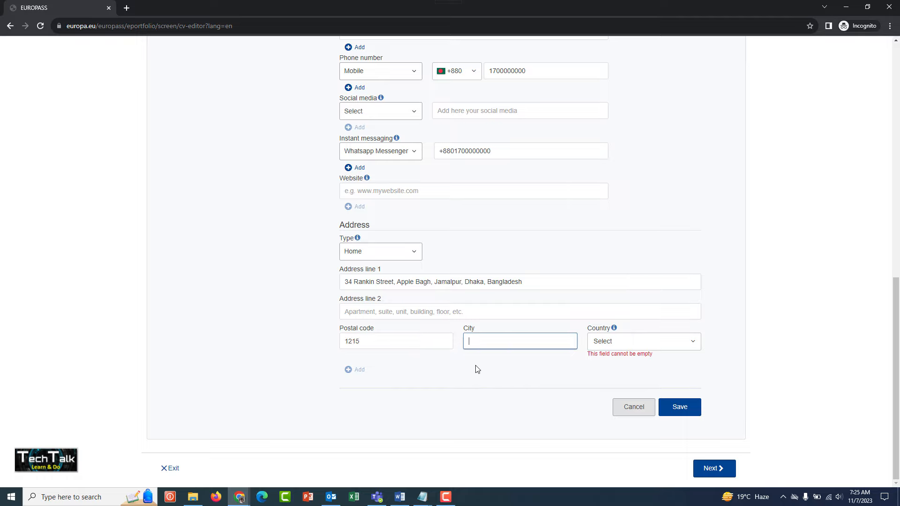
{"action": "type", "text": "Dhakak"}
{"action": "key", "text": "BackSpace"}
{"action": "left_click", "coordinate": [604, 339]}
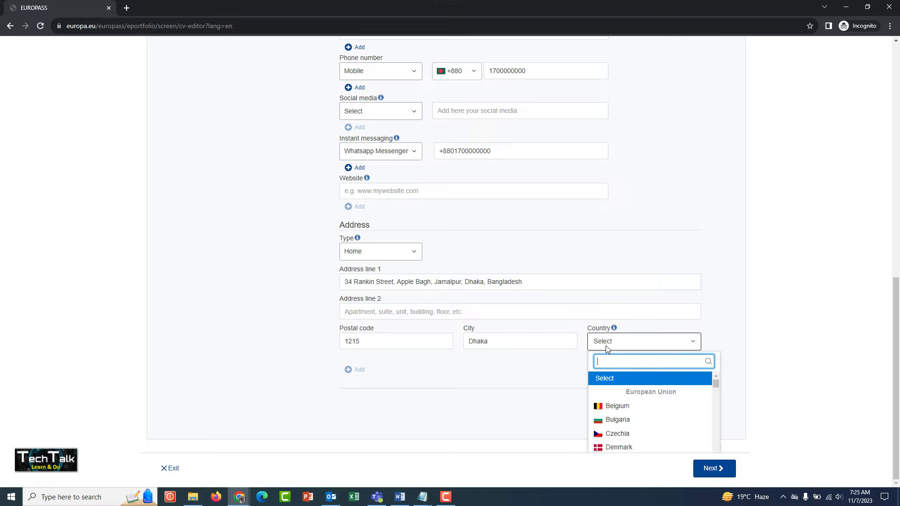
{"action": "type", "text": "Bangla"}
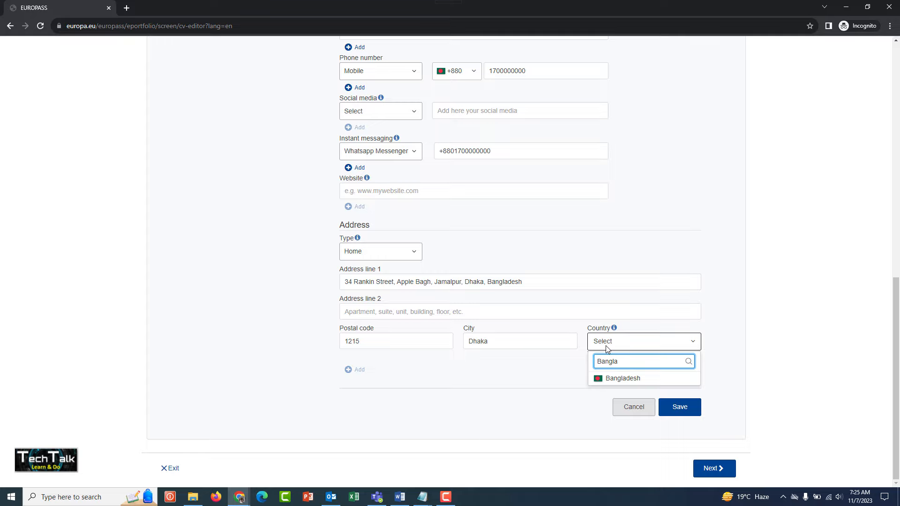
{"action": "left_click", "coordinate": [630, 378]}
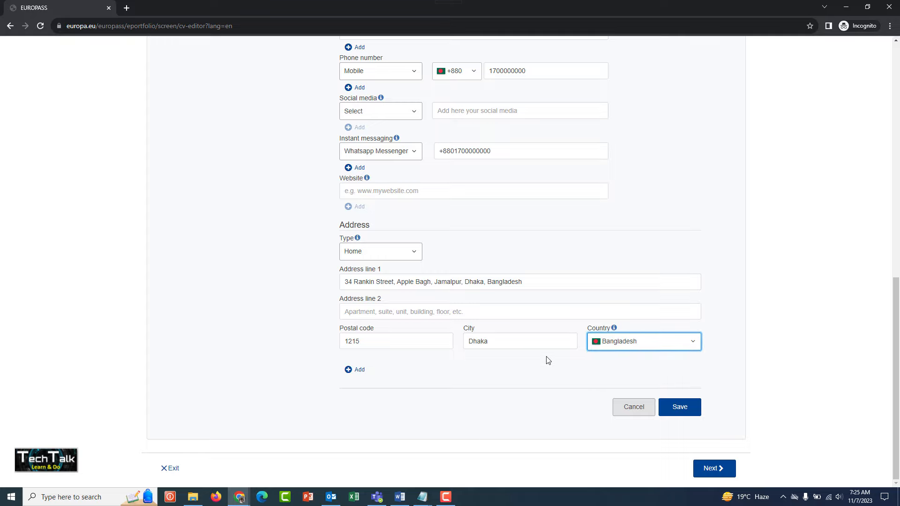
{"action": "left_click", "coordinate": [226, 302]}
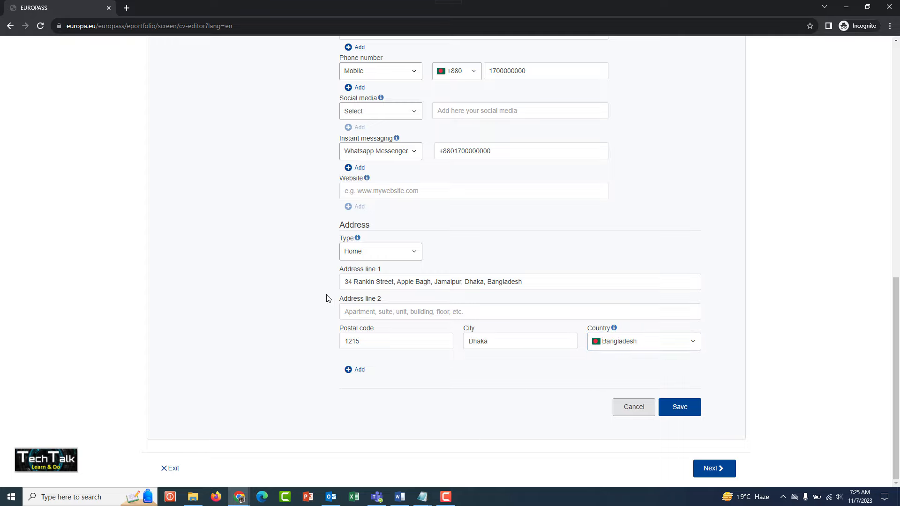
Step: Review the completed personal information, contact and address fields and save them
{"action": "scroll", "coordinate": [301, 294], "scroll_direction": "up", "scroll_amount": 7}
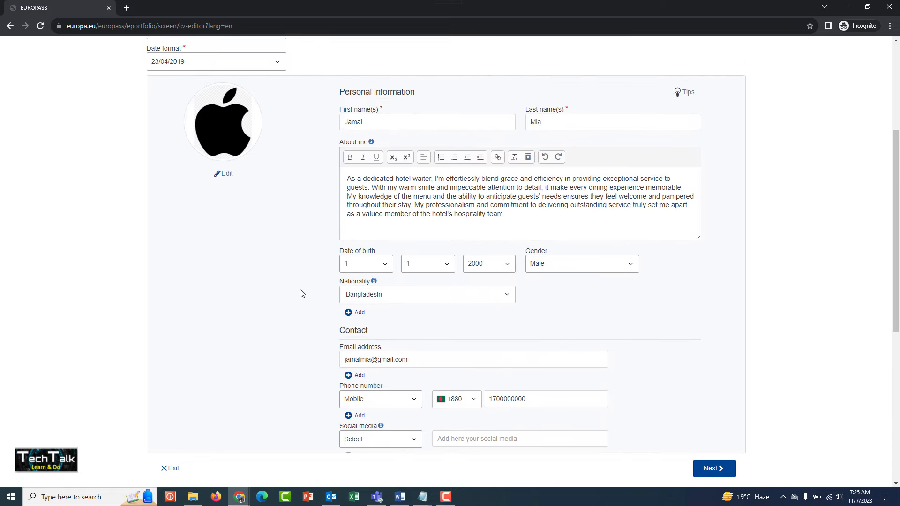
{"action": "scroll", "coordinate": [301, 295], "scroll_direction": "up", "scroll_amount": 1}
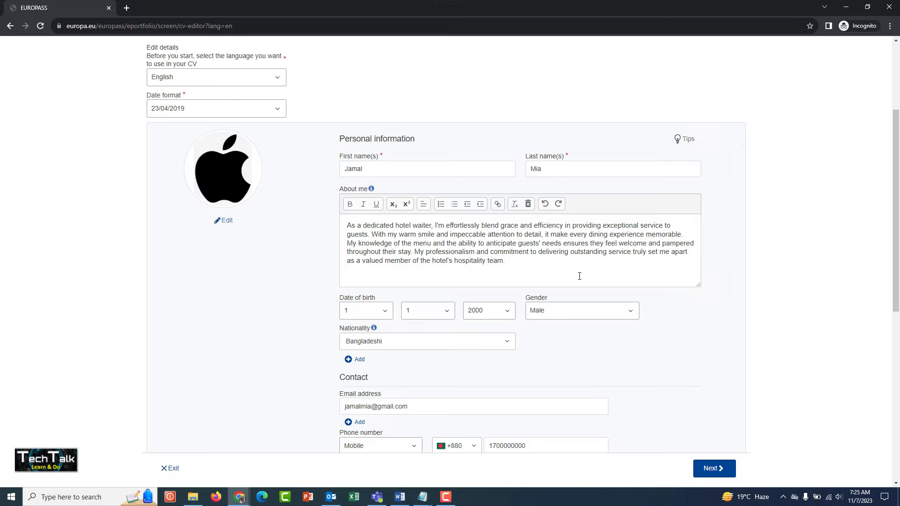
{"action": "scroll", "coordinate": [747, 295], "scroll_direction": "down", "scroll_amount": 3}
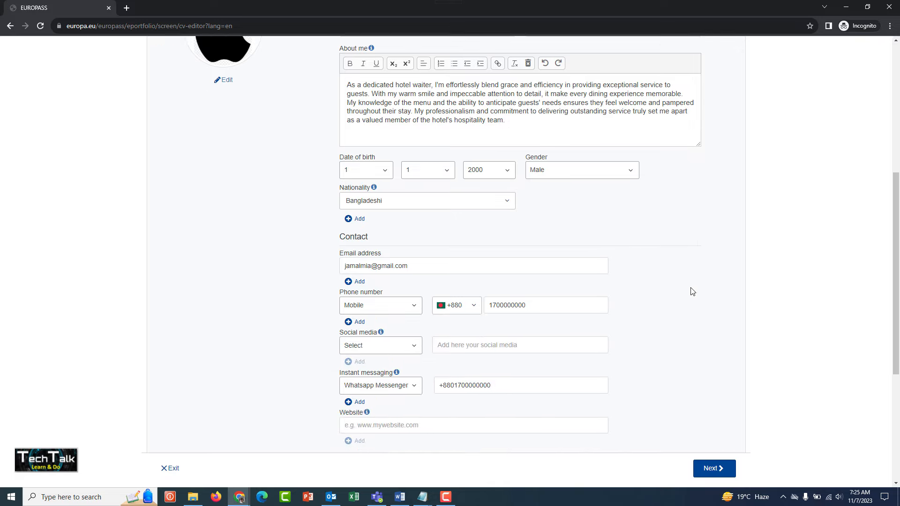
{"action": "scroll", "coordinate": [693, 291], "scroll_direction": "down", "scroll_amount": 2}
{"action": "scroll", "coordinate": [693, 291], "scroll_direction": "down", "scroll_amount": 3}
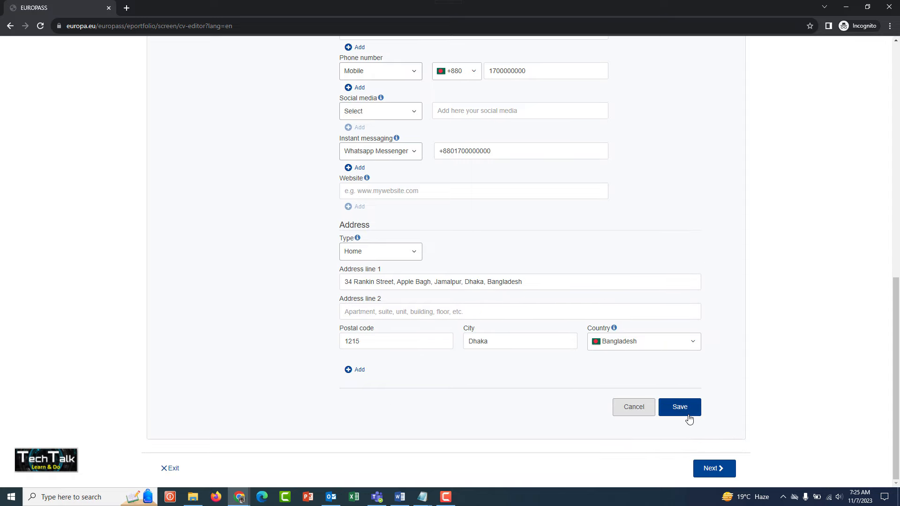
{"action": "left_click", "coordinate": [679, 407]}
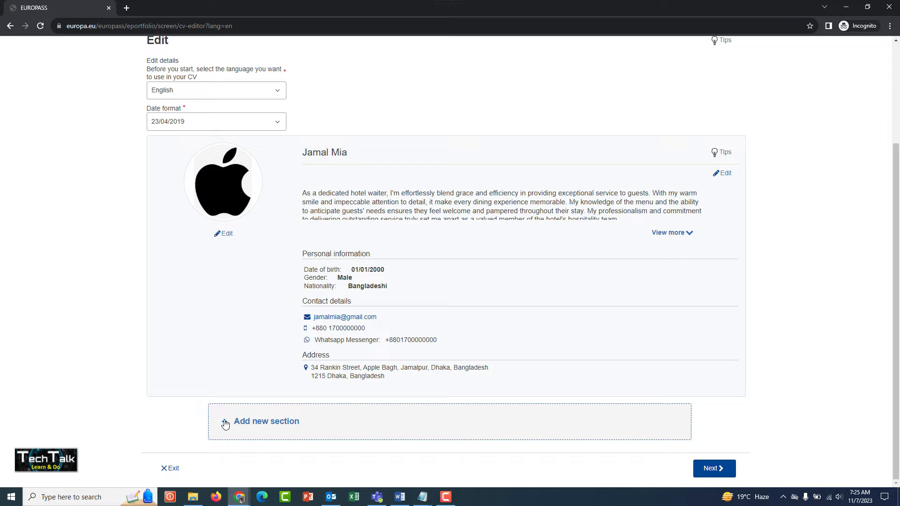
Step: Add a new section of type Work experience to the CV
{"action": "left_click", "coordinate": [256, 425]}
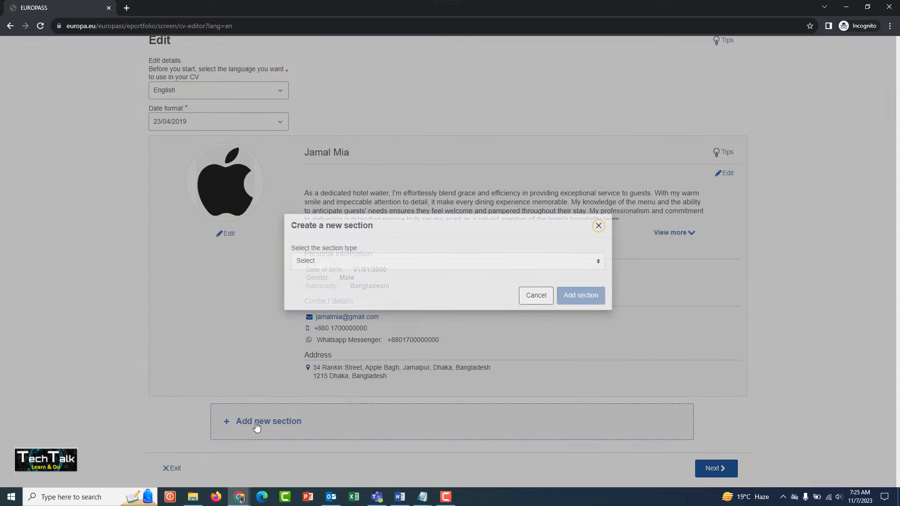
{"action": "left_click", "coordinate": [348, 260]}
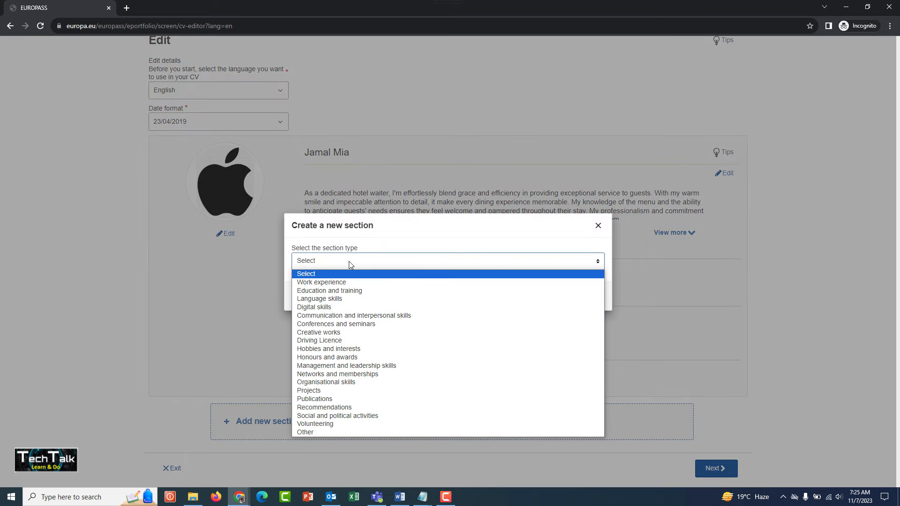
{"action": "left_click", "coordinate": [318, 282]}
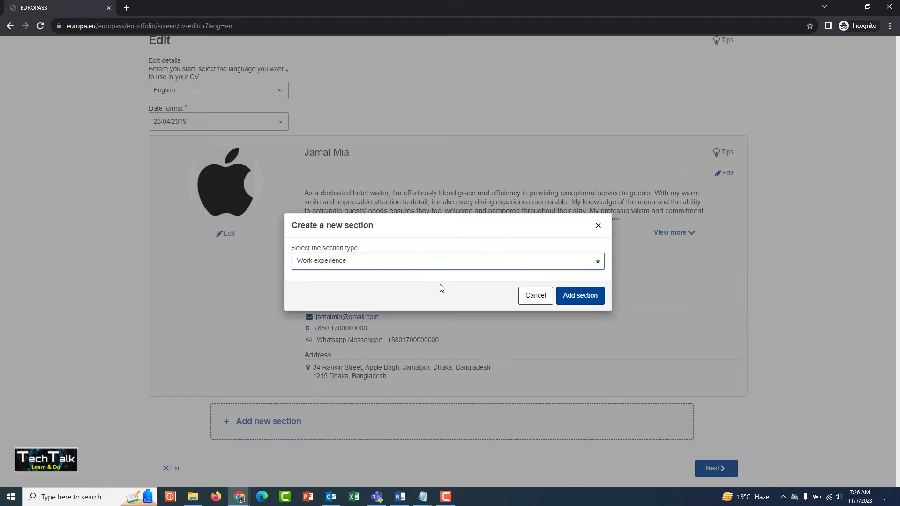
{"action": "left_click", "coordinate": [576, 296]}
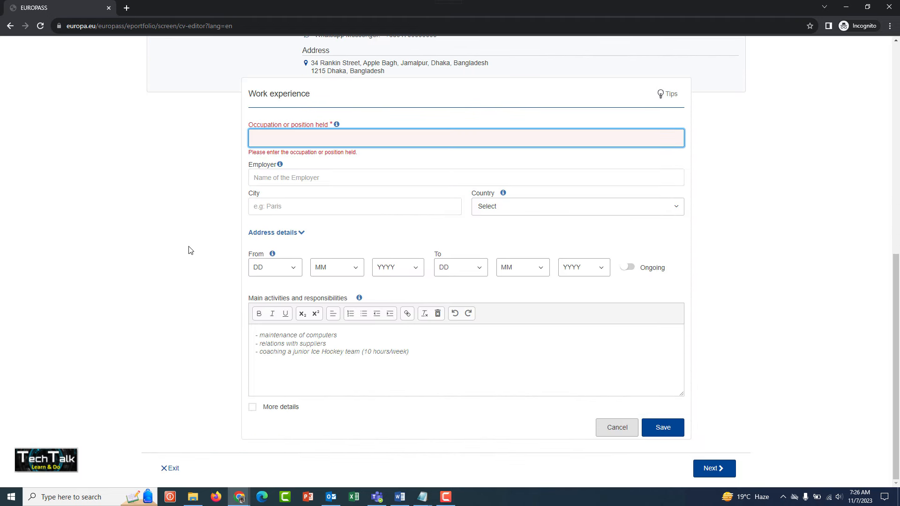
Step: Search the occupation suggestions for "Senior Waiter" and choose Head waiter as the position held
{"action": "type", "text": "Si"}
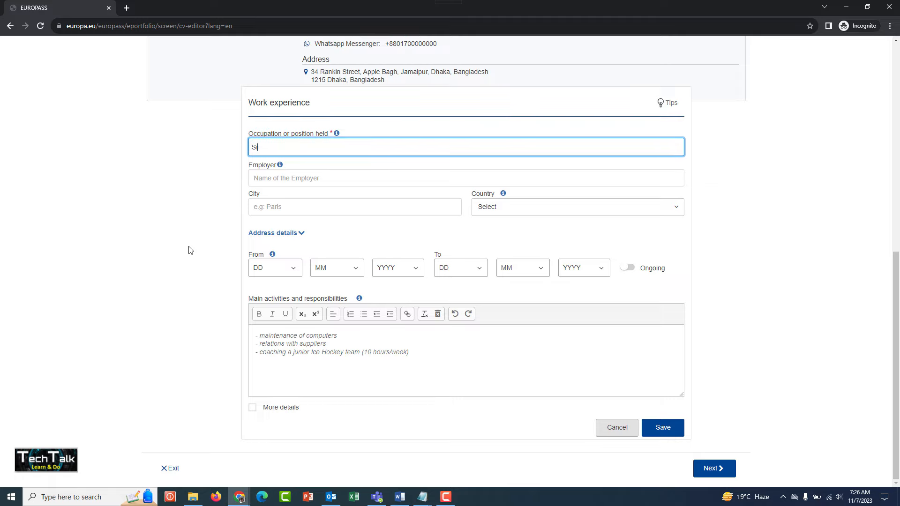
{"action": "type", "text": "no"}
{"action": "key", "text": "BackSpace"}
{"action": "type", "text": "eo"}
{"action": "key", "text": "BackSpace"}
{"action": "key", "text": "BackSpace"}
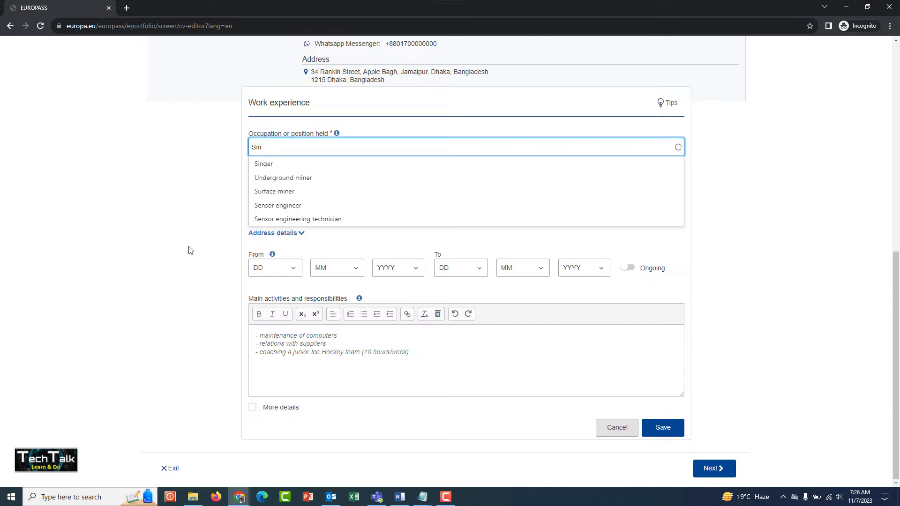
{"action": "key", "text": "BackSpace"}
{"action": "key", "text": "BackSpace"}
{"action": "type", "text": "enior "}
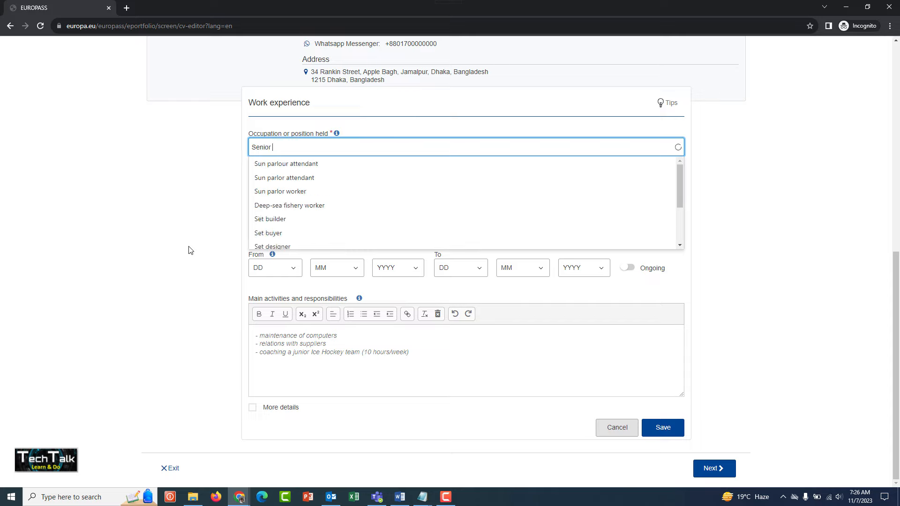
{"action": "type", "text": "Waiter"}
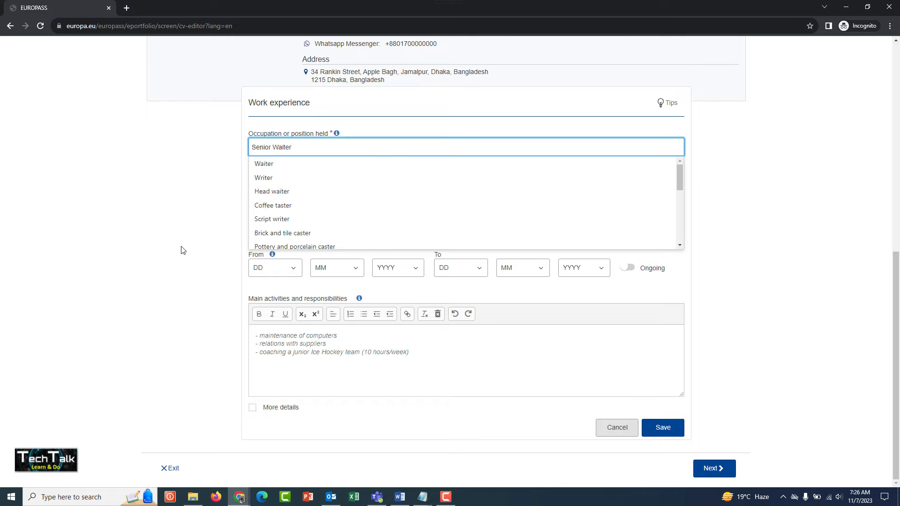
{"action": "left_click", "coordinate": [275, 194]}
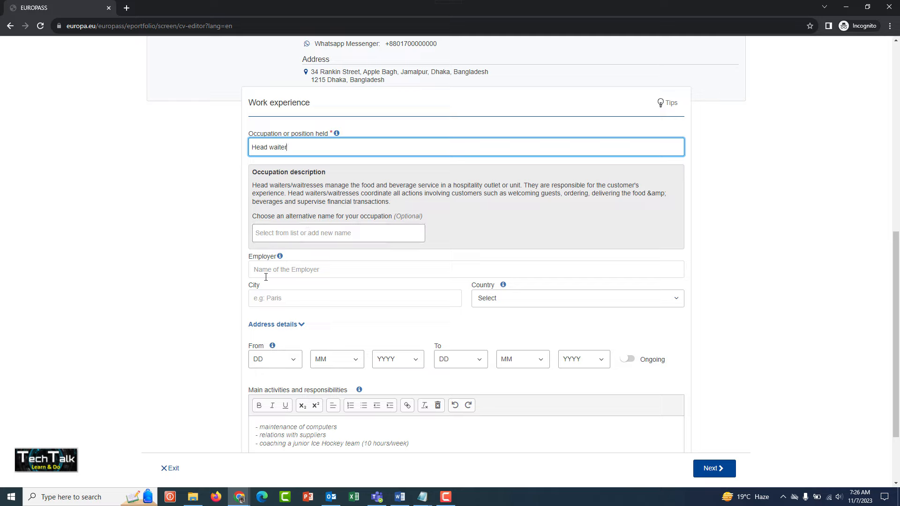
Step: Enter Hotel Sheraton as the employer for the head waiter position
{"action": "left_click", "coordinate": [281, 272]}
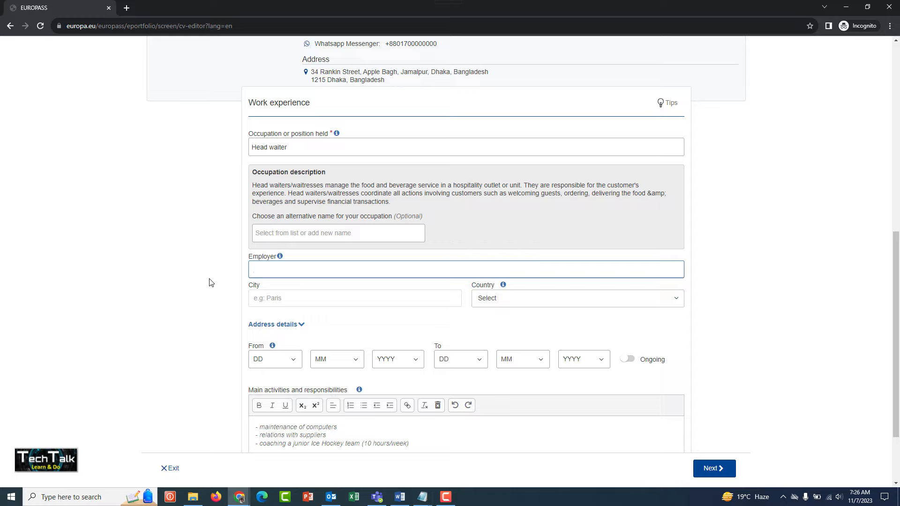
{"action": "type", "text": "Hotel Sherato"}
{"action": "left_click", "coordinate": [274, 298]}
{"action": "left_click", "coordinate": [324, 271]}
Step: Set the work experience's city to Dhaka and its country to Bangladesh
{"action": "left_click", "coordinate": [246, 298]}
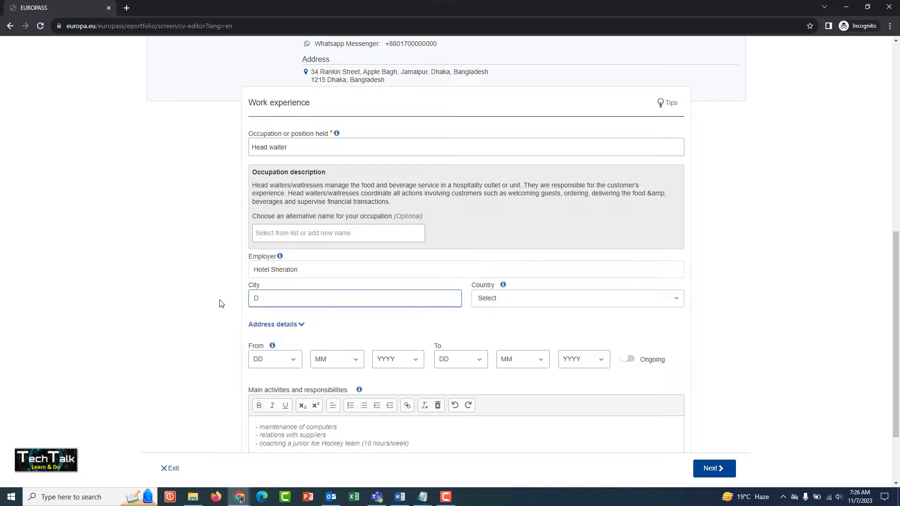
{"action": "type", "text": "Dhaka"}
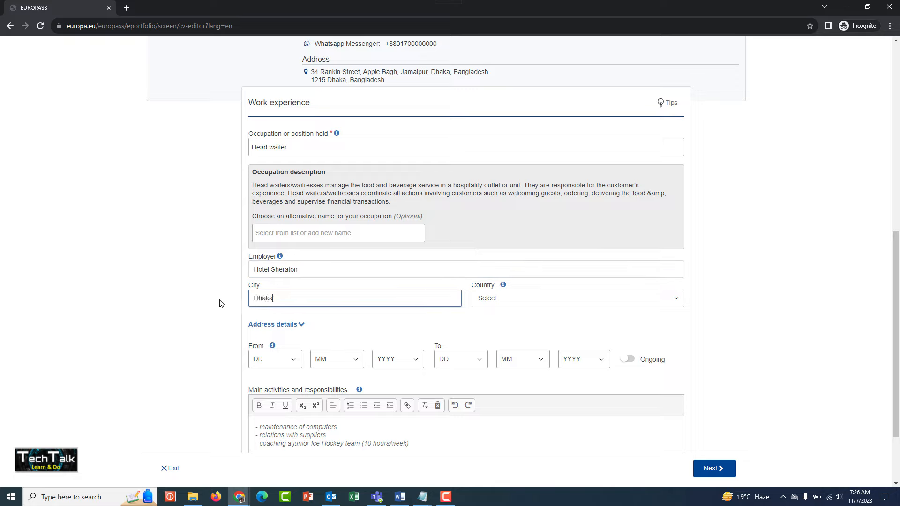
{"action": "left_click", "coordinate": [538, 306]}
{"action": "left_click", "coordinate": [538, 306]}
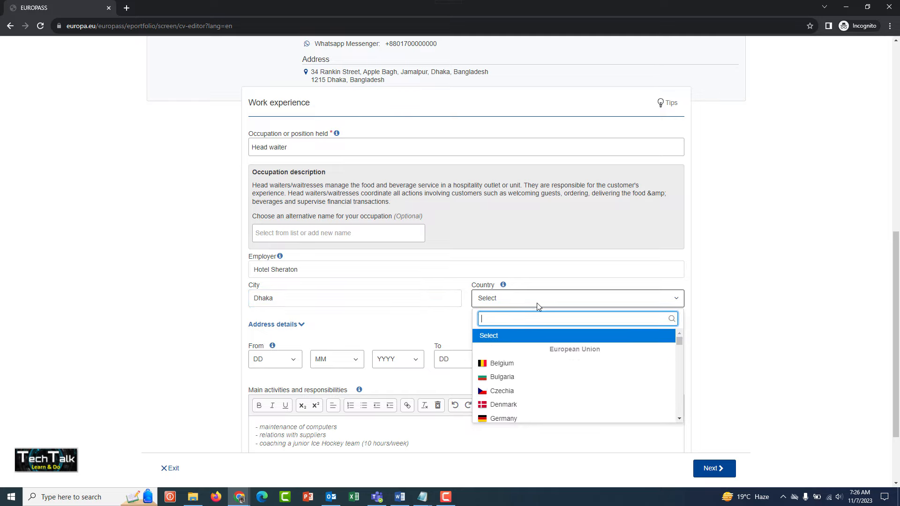
{"action": "type", "text": "Bangla"}
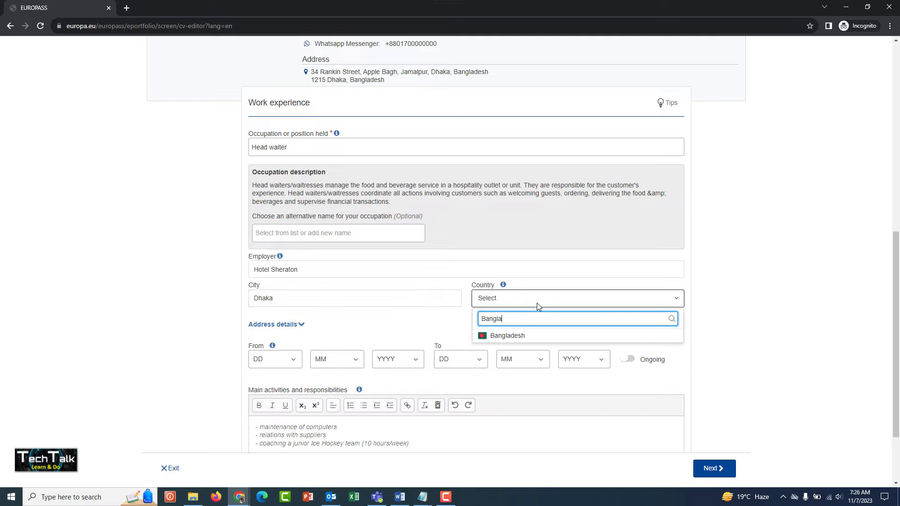
{"action": "left_click", "coordinate": [521, 336]}
Step: Set the start date of the head waiter position to day 1, month 1, year 2010
{"action": "scroll", "coordinate": [186, 323], "scroll_direction": "down", "scroll_amount": 2}
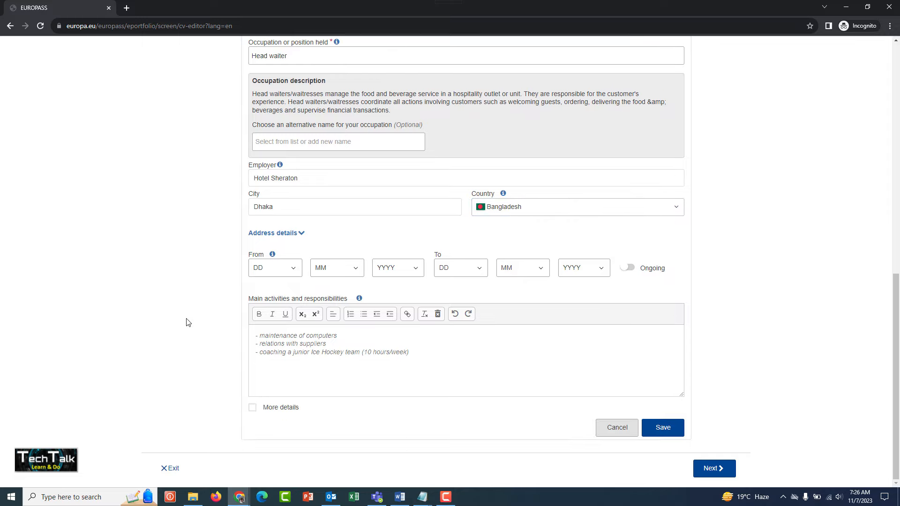
{"action": "left_click", "coordinate": [296, 272]}
{"action": "left_click", "coordinate": [271, 291]}
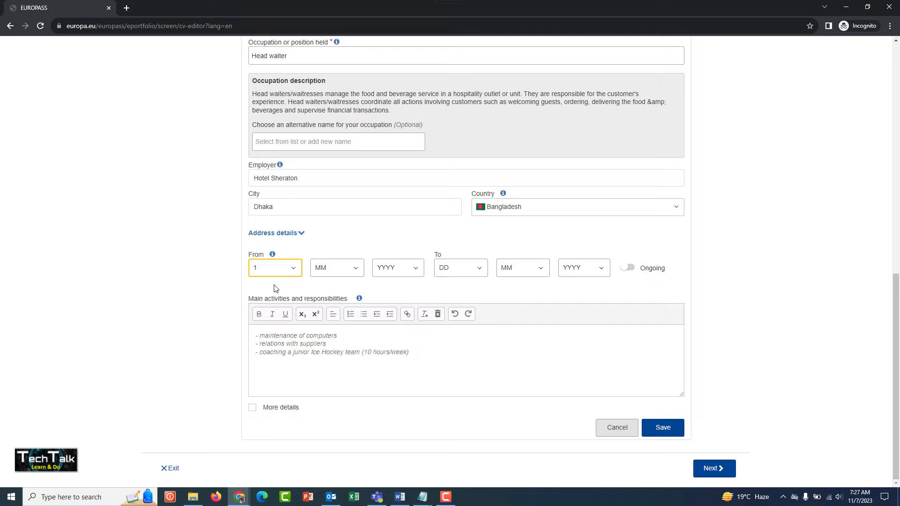
{"action": "left_click", "coordinate": [326, 271]}
{"action": "left_click", "coordinate": [318, 289]}
{"action": "left_click", "coordinate": [389, 273]}
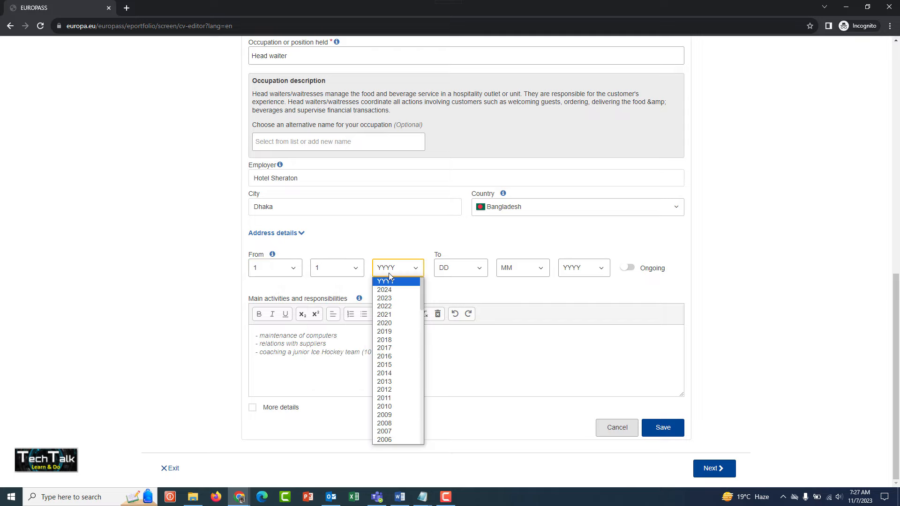
{"action": "left_click", "coordinate": [386, 406]}
Step: Mark the head waiter position as ongoing and save the entry with a paragraph describing its main activities and responsibilities
{"action": "left_click", "coordinate": [467, 267]}
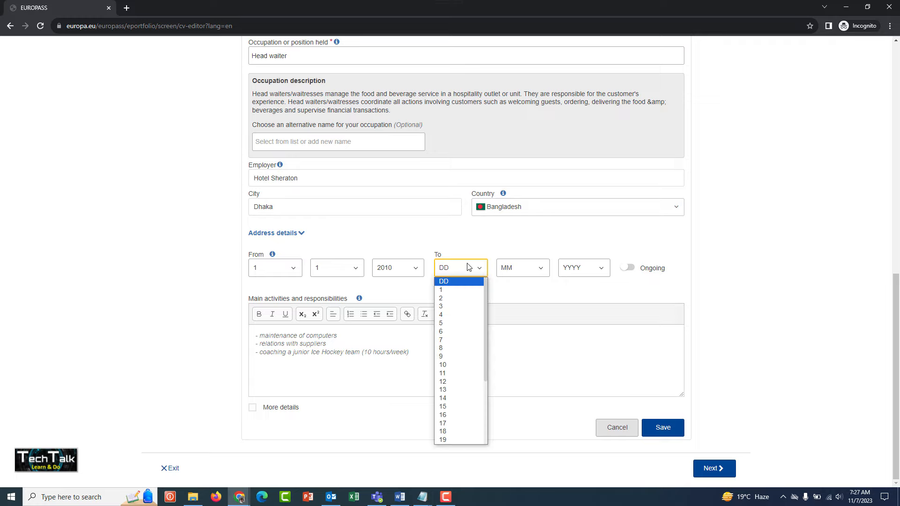
{"action": "left_click", "coordinate": [468, 267]}
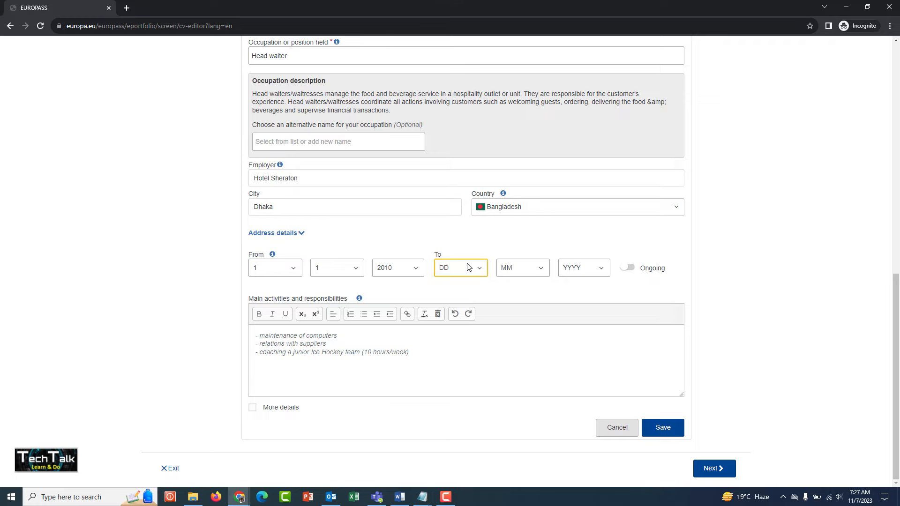
{"action": "left_click", "coordinate": [633, 270]}
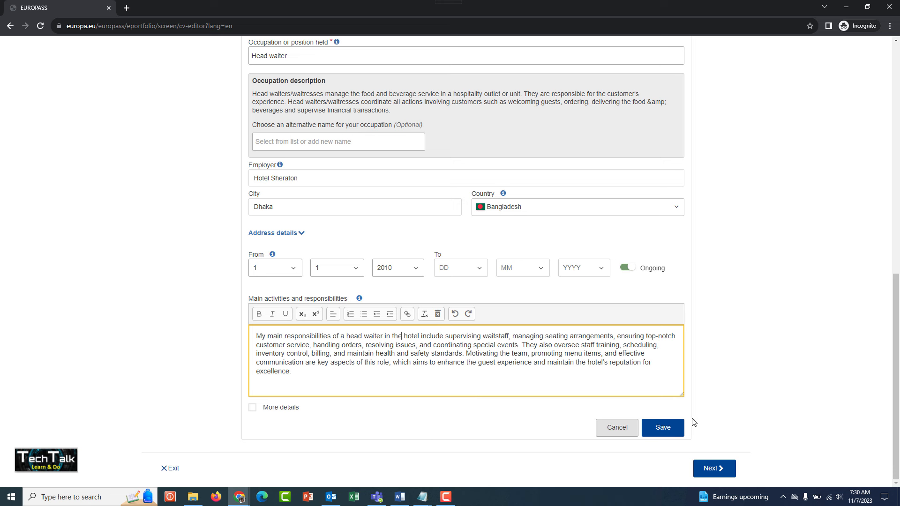
{"action": "left_click", "coordinate": [662, 432]}
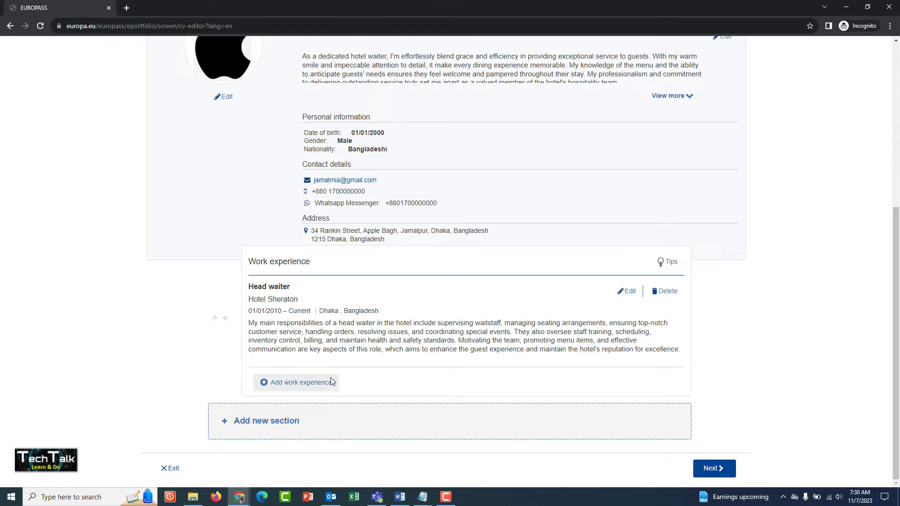
Step: Add a new Education and training section to the CV below the work experience
{"action": "left_click", "coordinate": [261, 423]}
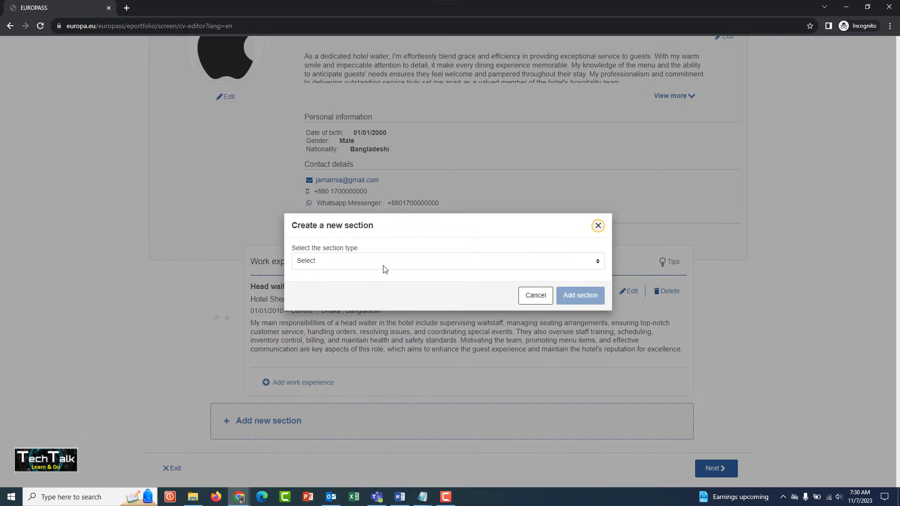
{"action": "left_click", "coordinate": [383, 260]}
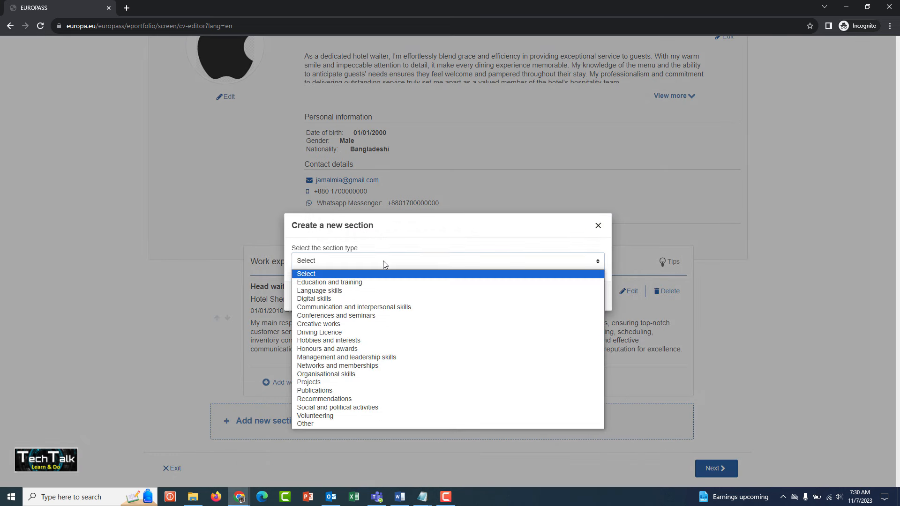
{"action": "left_click", "coordinate": [352, 284]}
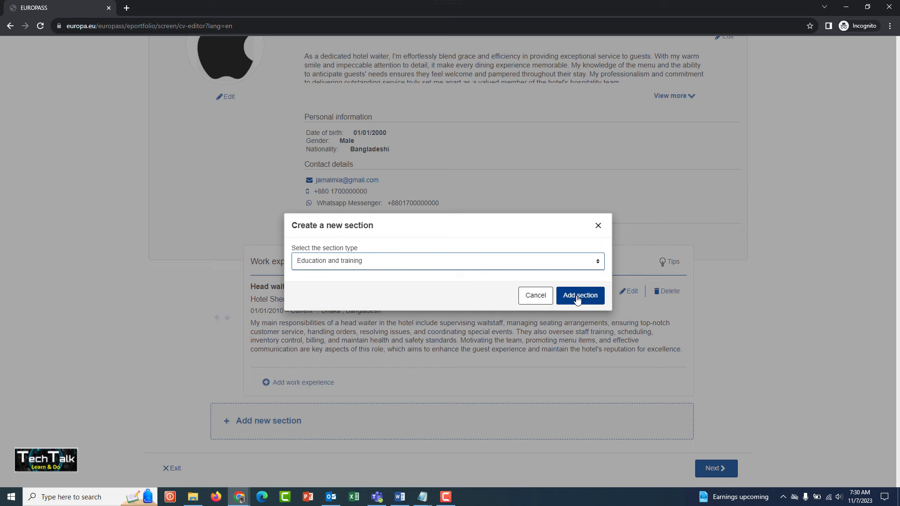
{"action": "left_click", "coordinate": [578, 295]}
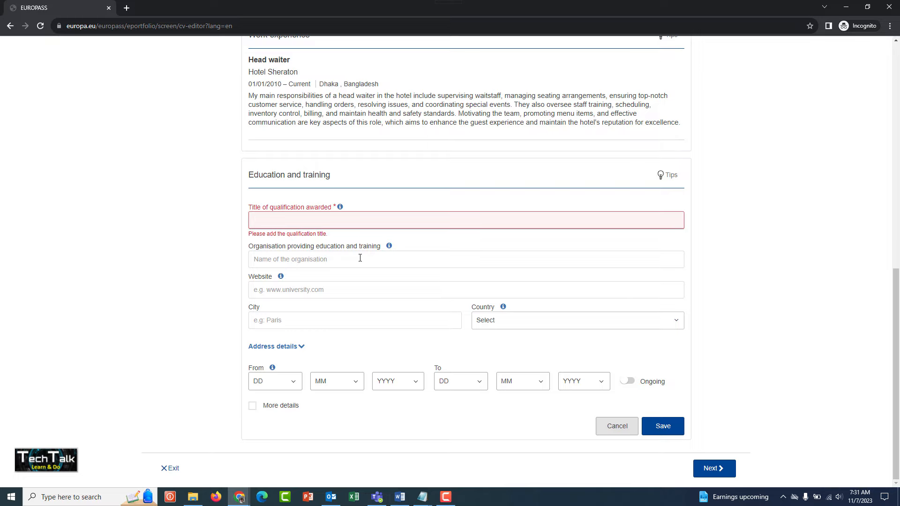
Step: Enter Secondary School Certificate as the title of the qualification awarded
{"action": "type", "text": "Hi"}
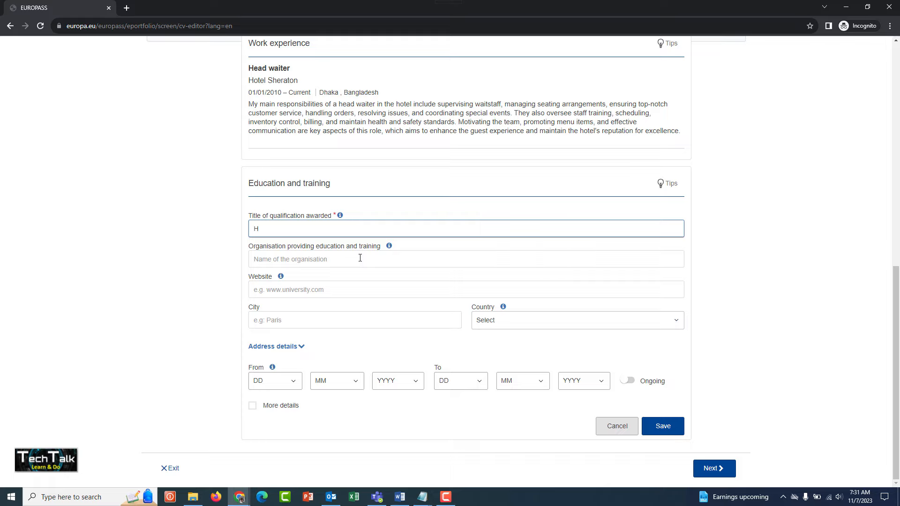
{"action": "key", "text": "BackSpace"}
{"action": "type", "text": "Secondar"}
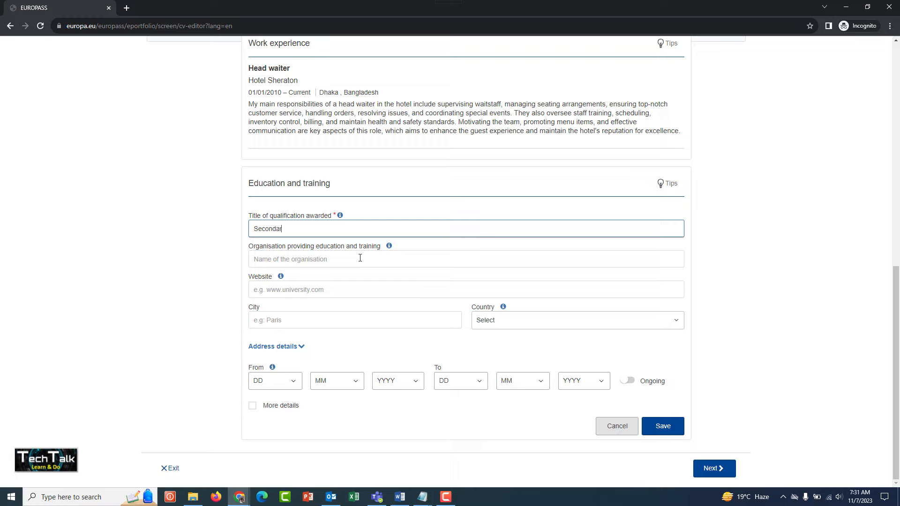
{"action": "type", "text": "y School Certificate"}
{"action": "left_click", "coordinate": [221, 272]}
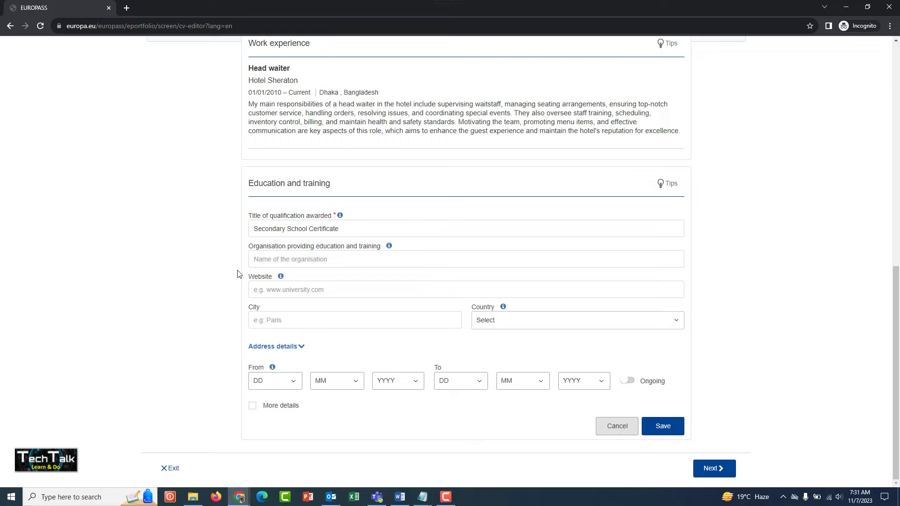
Step: Enter Jamal Pur High School as the organisation providing the education and training
{"action": "left_click", "coordinate": [309, 257]}
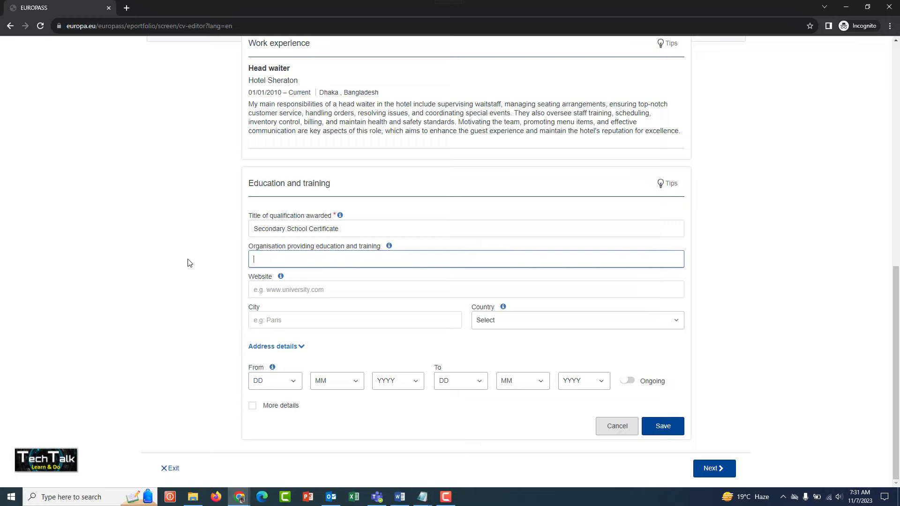
{"action": "type", "text": "Jamal Pur High School"}
{"action": "left_click", "coordinate": [264, 290]}
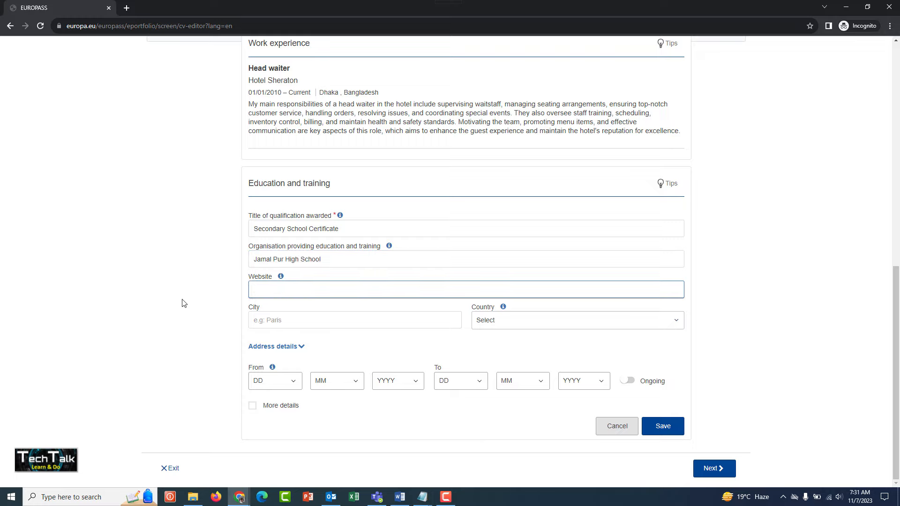
{"action": "type", "text": "www.jamal"}
{"action": "type", "text": "pou"}
{"action": "type", "text": "high"}
{"action": "type", "text": "sh"}
{"action": "key", "text": "BackSpace"}
{"action": "type", "text": "choo"}
{"action": "type", "text": "l.c"}
{"action": "type", "text": "du.bd"}
{"action": "left_click", "coordinate": [183, 303]}
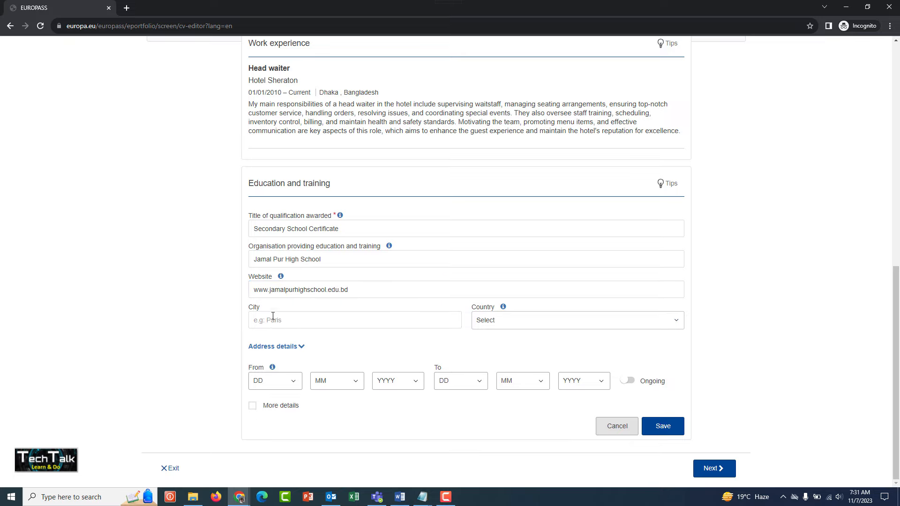
Step: Set the education entry's city to Jamalpur and its country to Bangladesh
{"action": "left_click", "coordinate": [311, 322]}
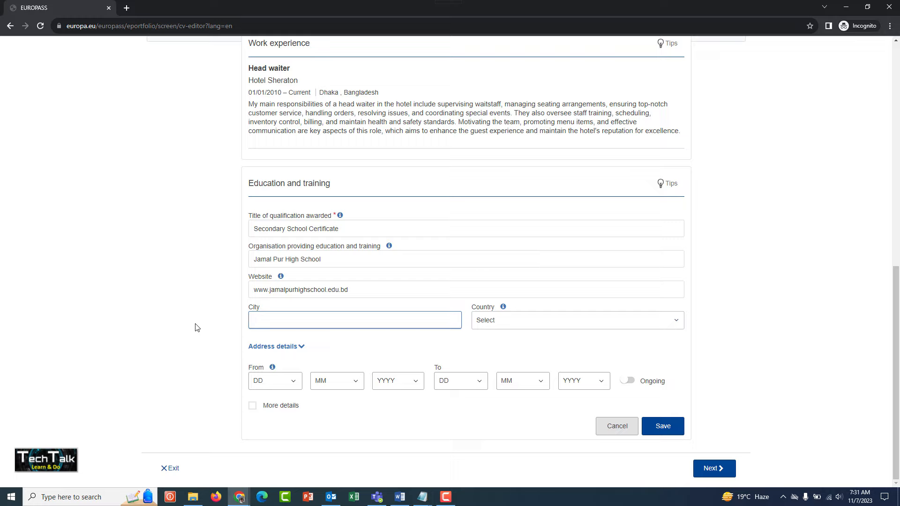
{"action": "type", "text": "Jamalpur"}
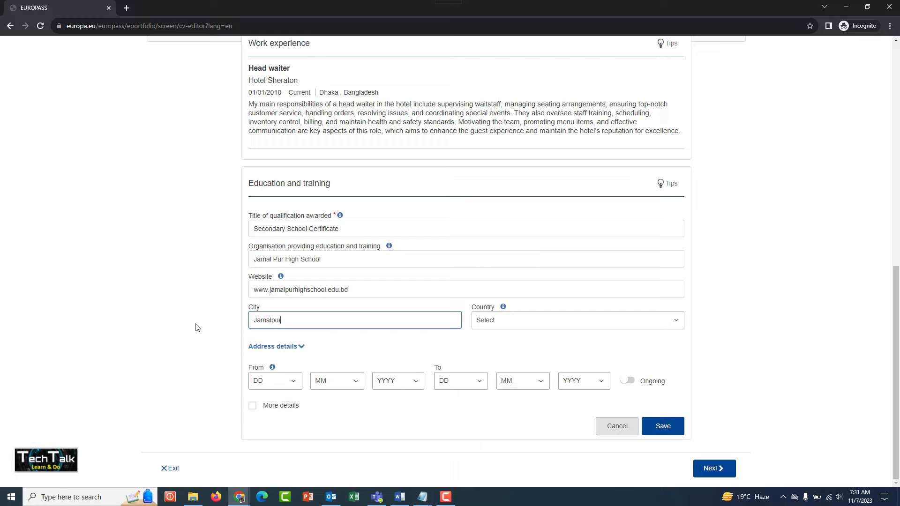
{"action": "left_click", "coordinate": [522, 325]}
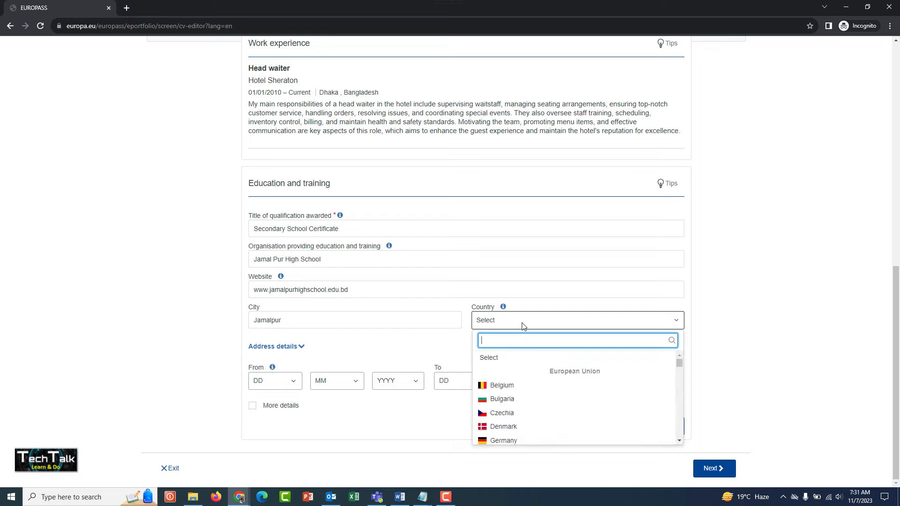
{"action": "type", "text": "Bangladesh"}
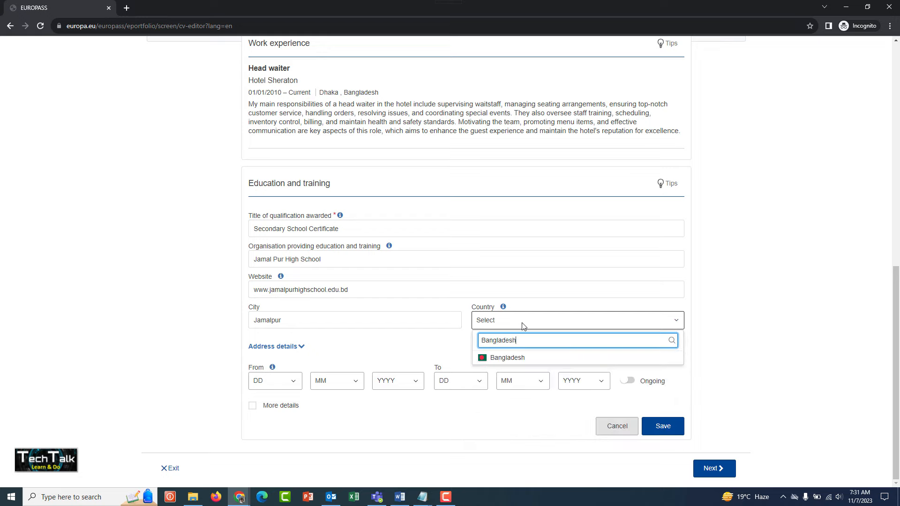
{"action": "left_click", "coordinate": [506, 358]}
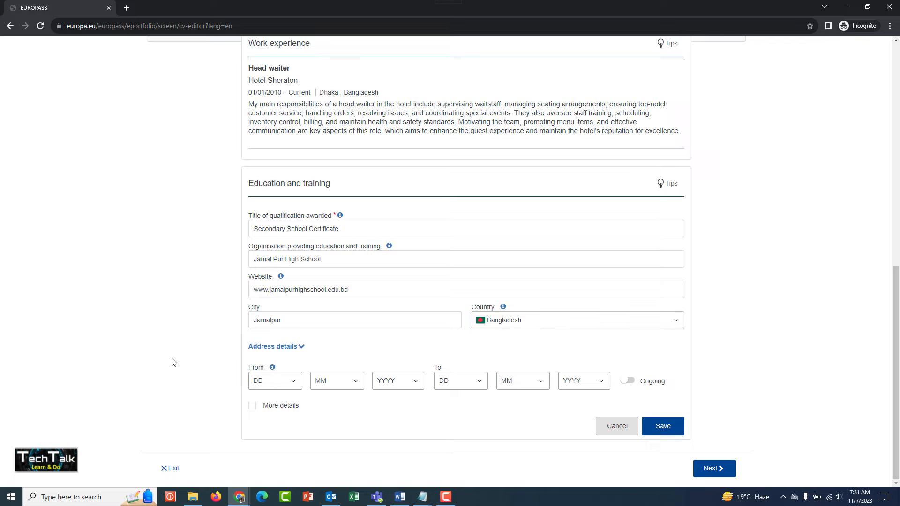
Step: Set the education entry's start date to day 1, month 1, year 2016
{"action": "left_click", "coordinate": [281, 380]}
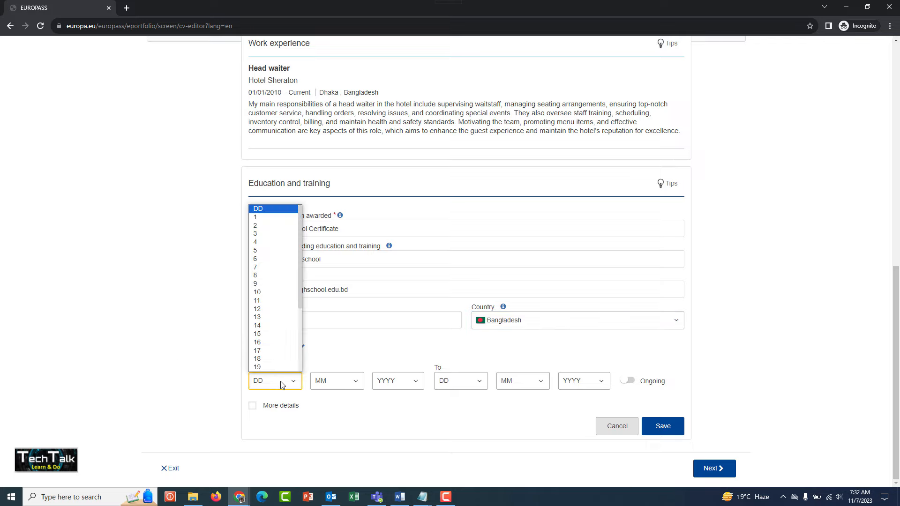
{"action": "left_click", "coordinate": [261, 217]}
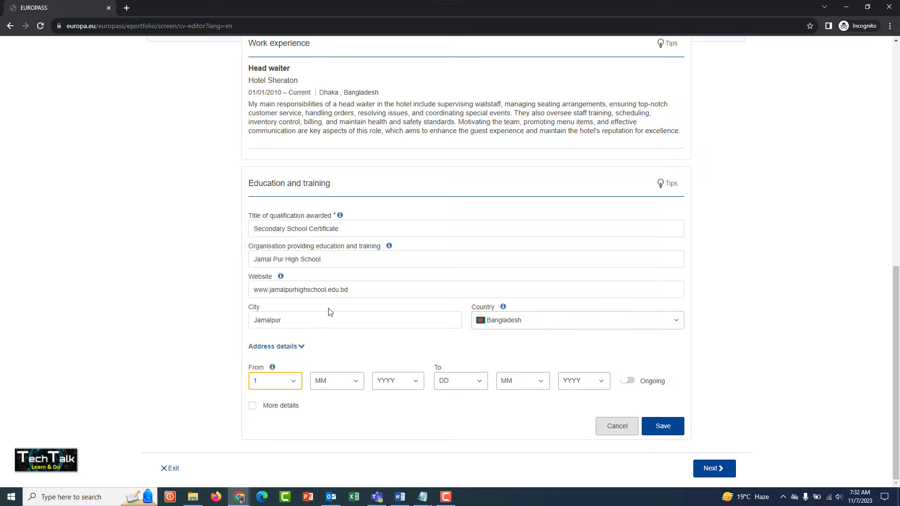
{"action": "left_click", "coordinate": [331, 380]}
{"action": "left_click", "coordinate": [323, 280]}
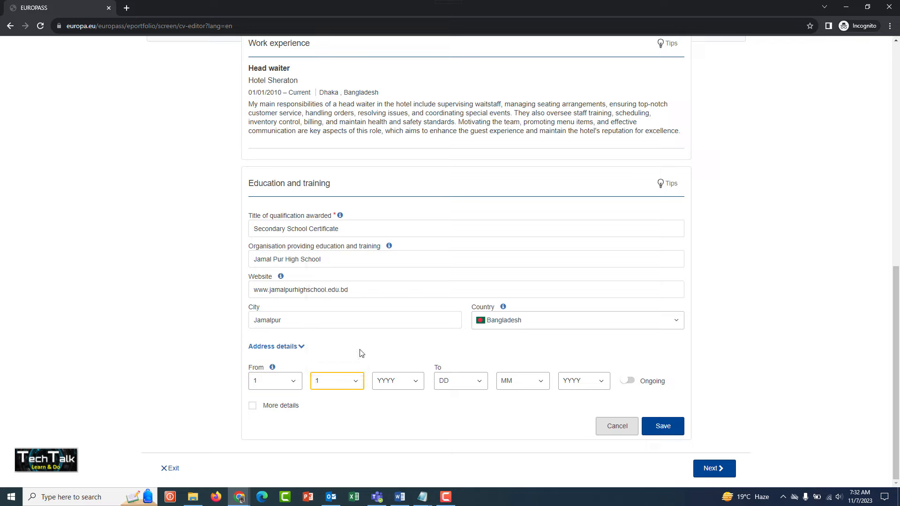
{"action": "left_click", "coordinate": [383, 380]}
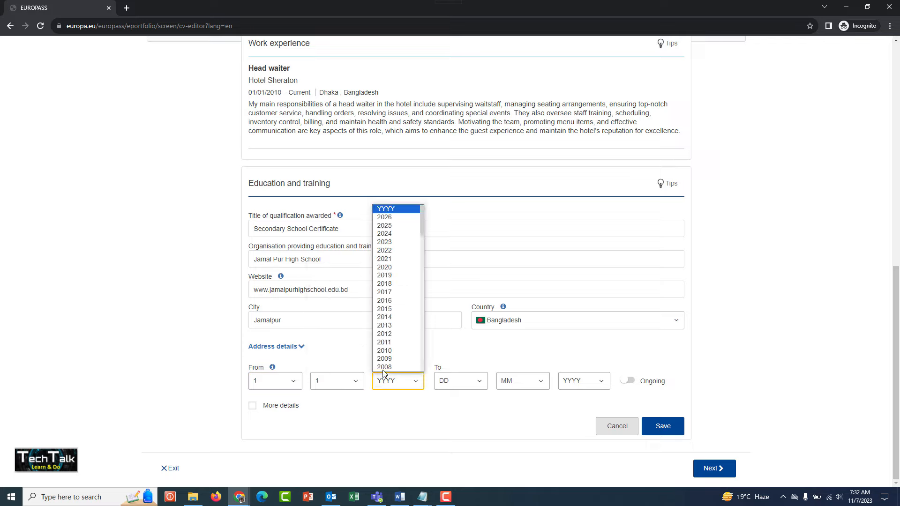
{"action": "left_click", "coordinate": [386, 302]}
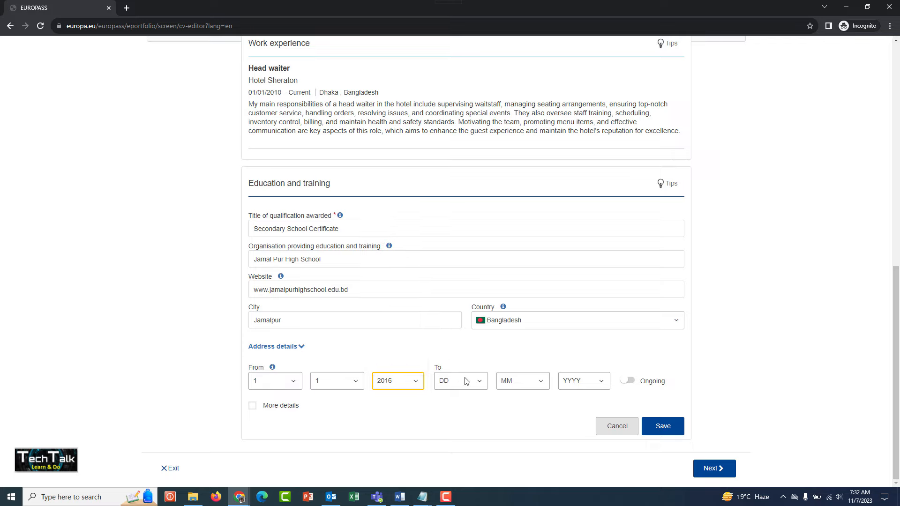
Step: Set the education entry's end date to month 1, year 2020, without a day, and save the entry
{"action": "left_click", "coordinate": [466, 381]}
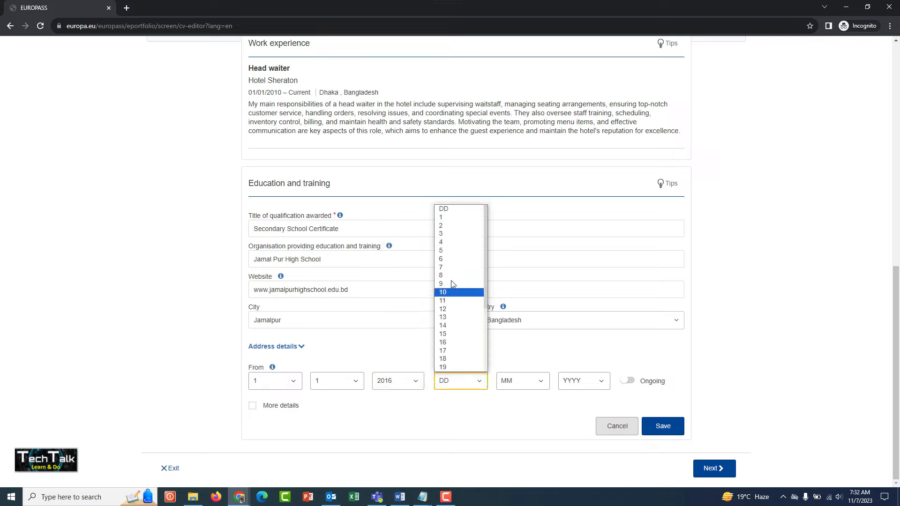
{"action": "left_click", "coordinate": [459, 380]}
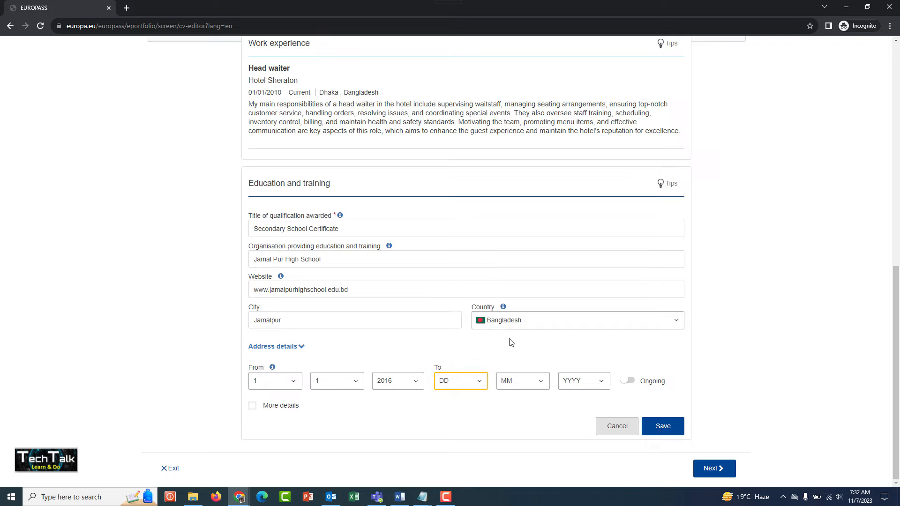
{"action": "left_click", "coordinate": [517, 381]}
{"action": "left_click", "coordinate": [509, 276]}
{"action": "left_click", "coordinate": [583, 380]}
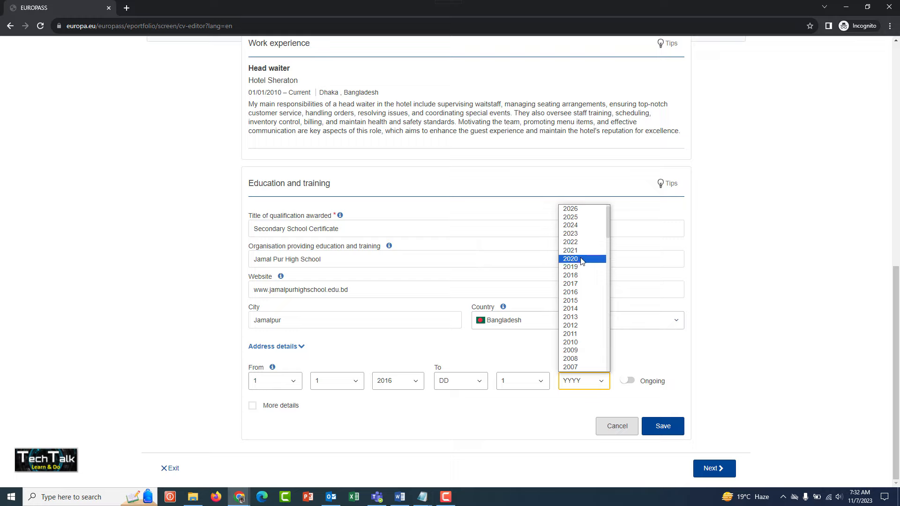
{"action": "left_click", "coordinate": [581, 260]}
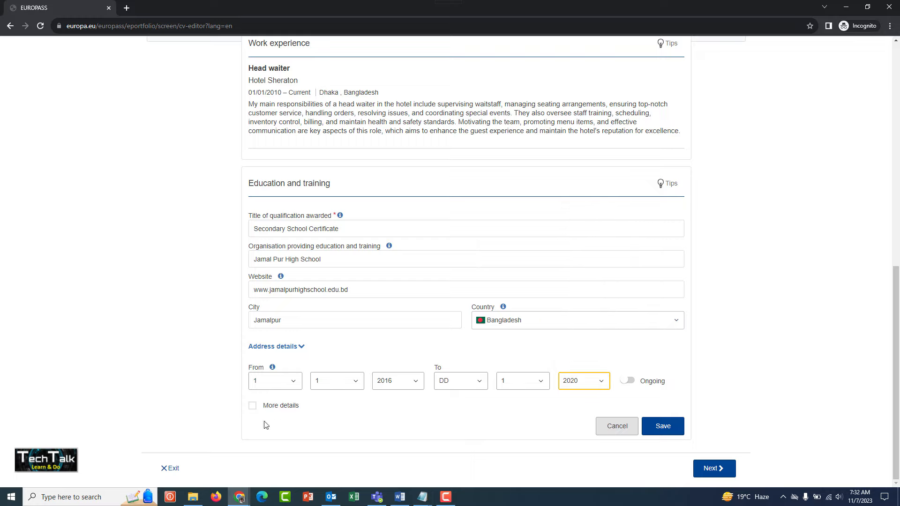
{"action": "left_click", "coordinate": [662, 425]}
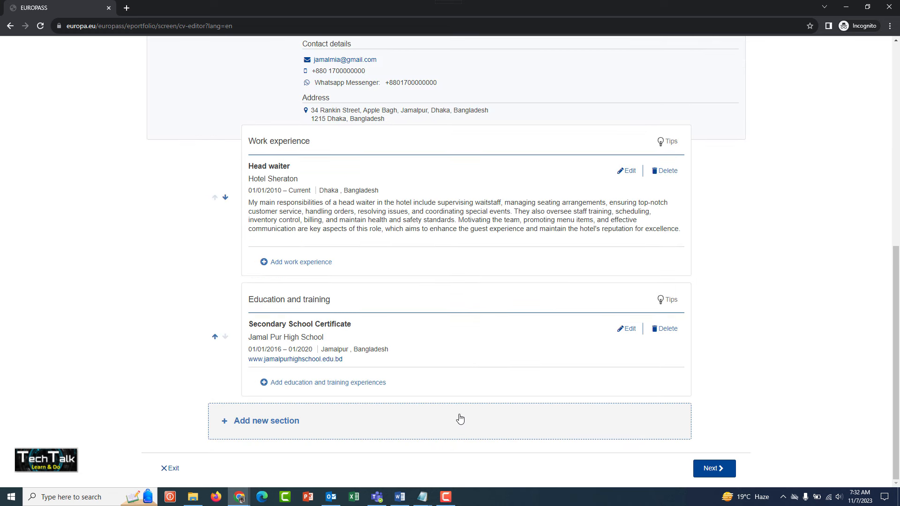
Step: Add a new Language skills section to the CV below Education and training
{"action": "left_click", "coordinate": [256, 424]}
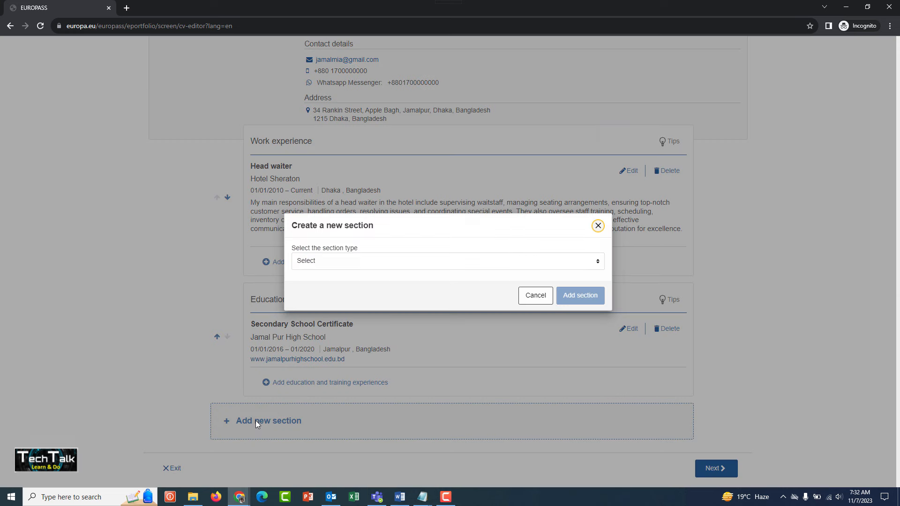
{"action": "left_click", "coordinate": [363, 265]}
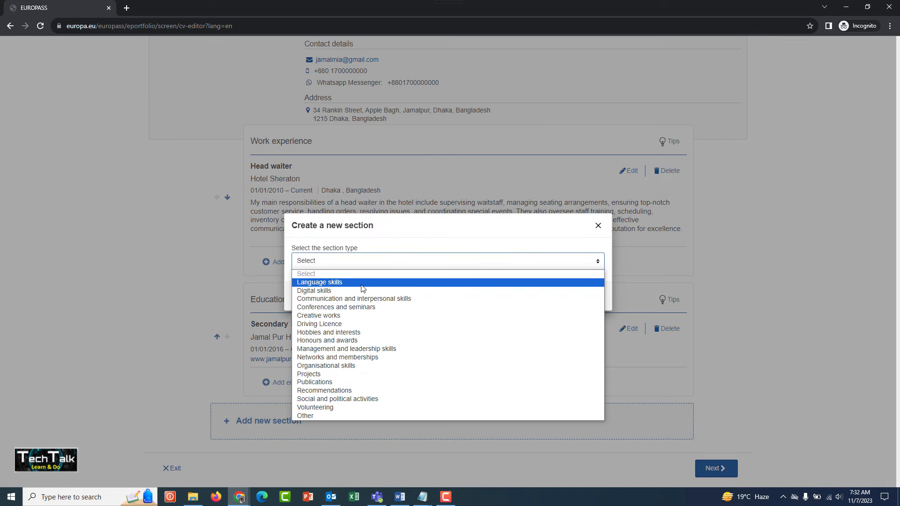
{"action": "left_click", "coordinate": [361, 283]}
{"action": "left_click", "coordinate": [569, 297]}
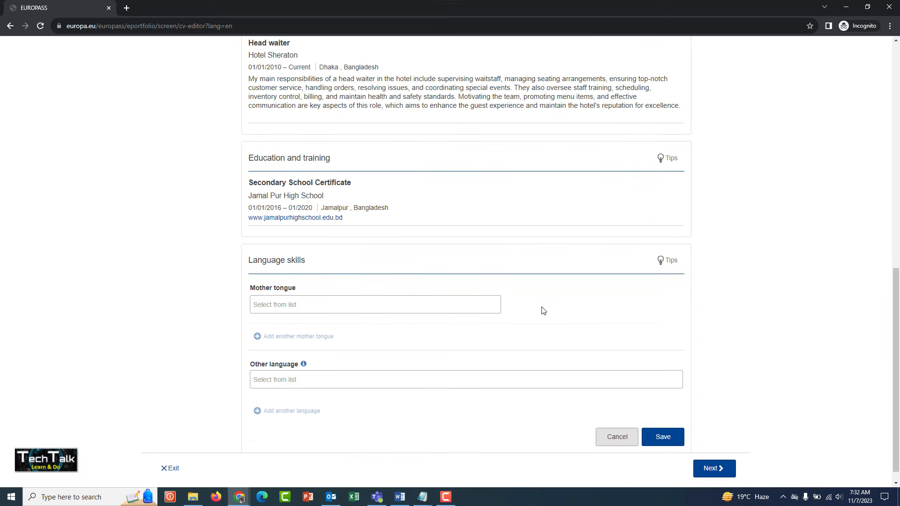
Step: Set the mother tongue in the language skills to Bengali
{"action": "left_click", "coordinate": [286, 287]}
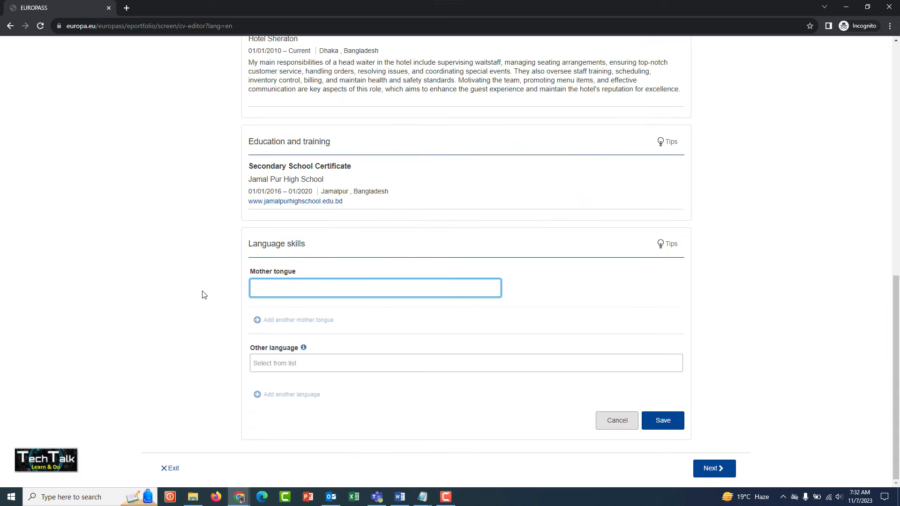
{"action": "type", "text": "Bengal"}
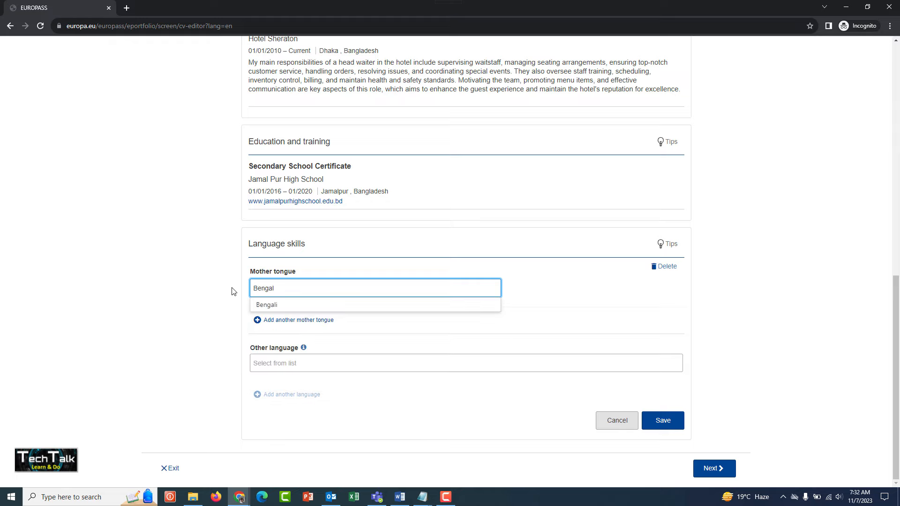
{"action": "left_click", "coordinate": [277, 306]}
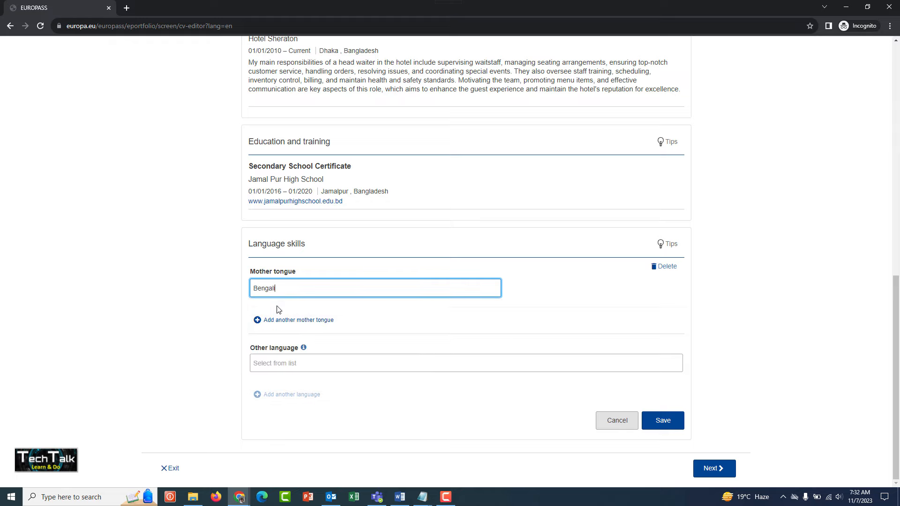
Step: Add English as the other language in the Language skills section
{"action": "left_click", "coordinate": [163, 318]}
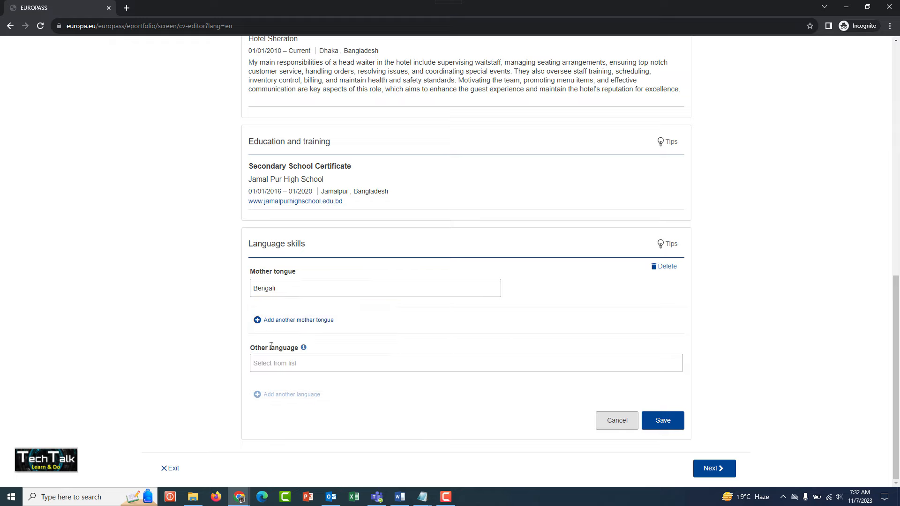
{"action": "left_click", "coordinate": [279, 361]}
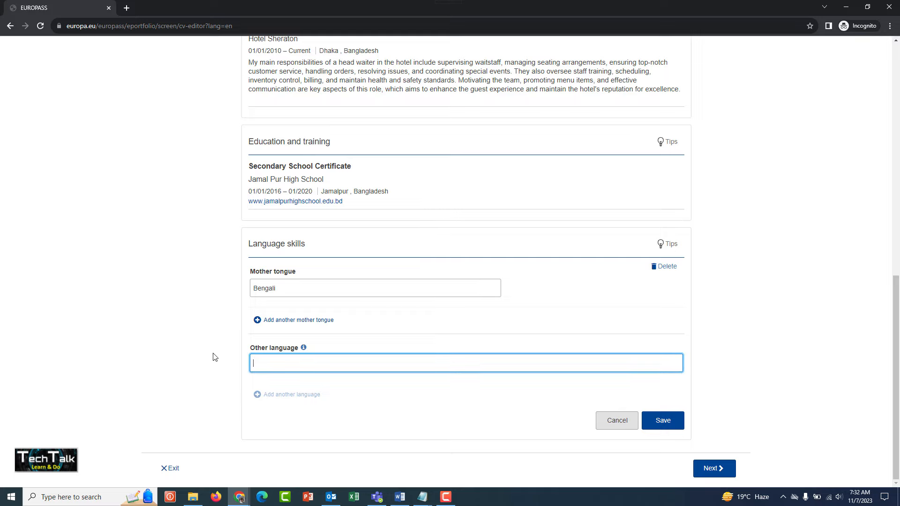
{"action": "type", "text": "English"}
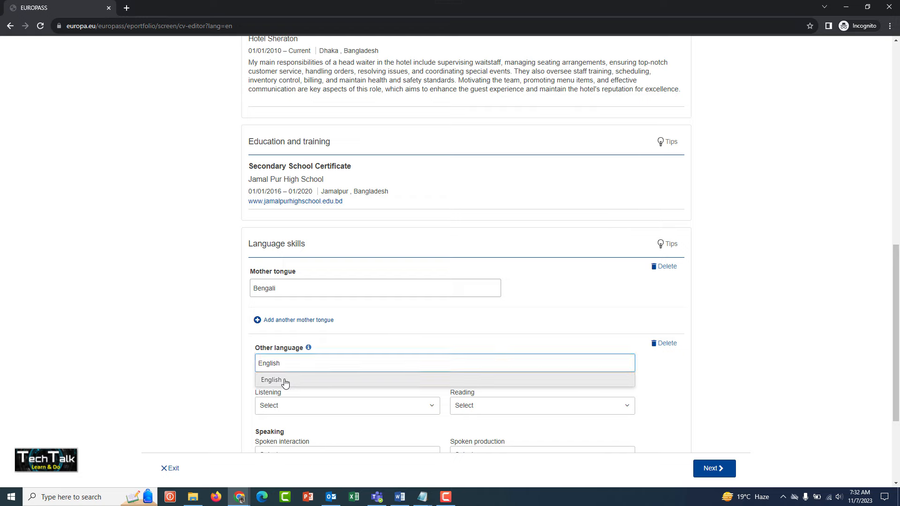
{"action": "left_click", "coordinate": [283, 380]}
{"action": "scroll", "coordinate": [202, 389], "scroll_direction": "down", "scroll_amount": 3}
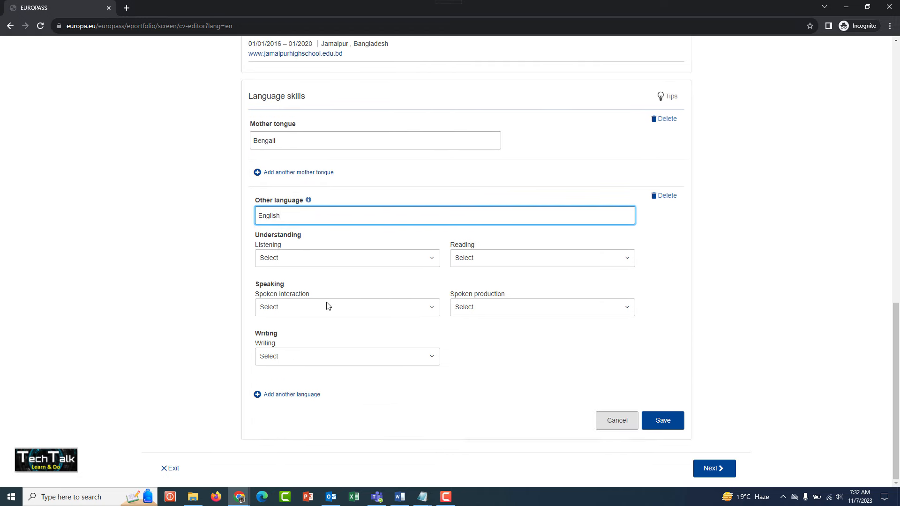
Step: Set the English listening and reading levels to A2 - Basic User
{"action": "left_click", "coordinate": [355, 258]}
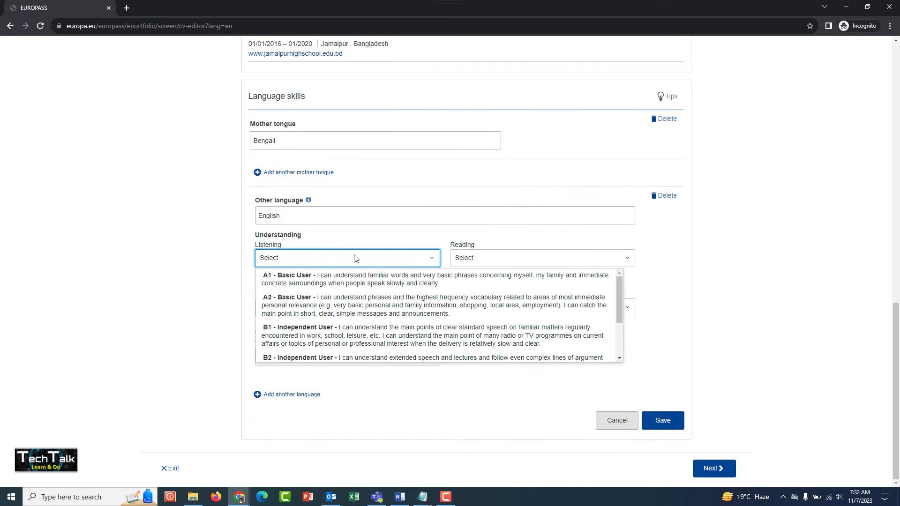
{"action": "left_click", "coordinate": [346, 305]}
{"action": "left_click", "coordinate": [476, 257]}
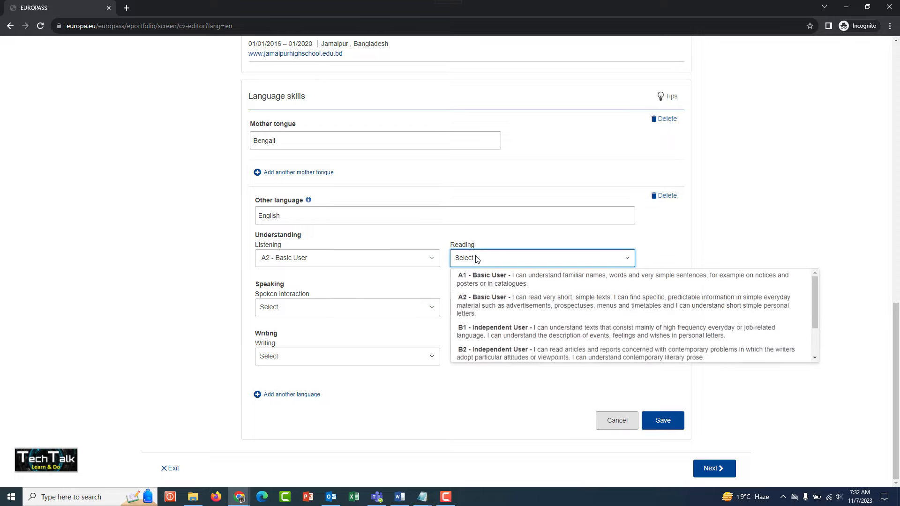
{"action": "left_click", "coordinate": [468, 305]}
Step: Set English spoken interaction, spoken production and writing to A1 - Basic User, and save the language skills
{"action": "left_click", "coordinate": [356, 308]}
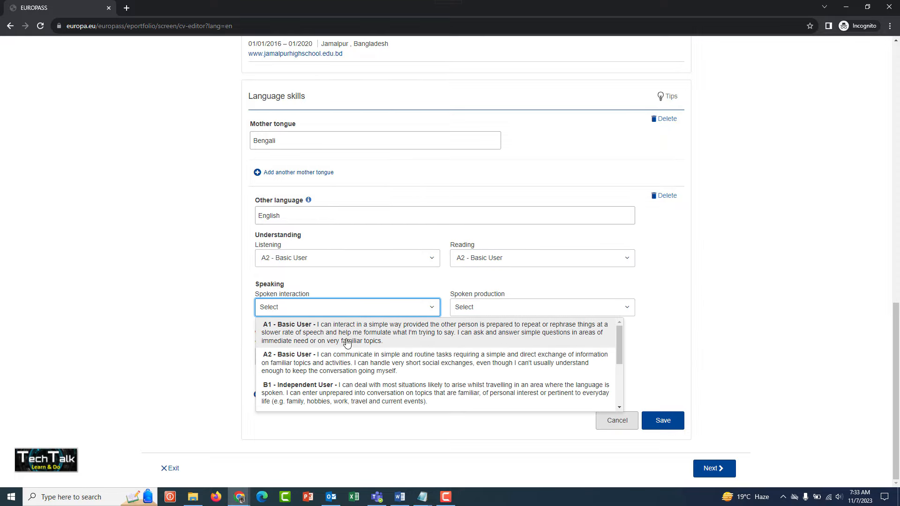
{"action": "left_click", "coordinate": [348, 333]}
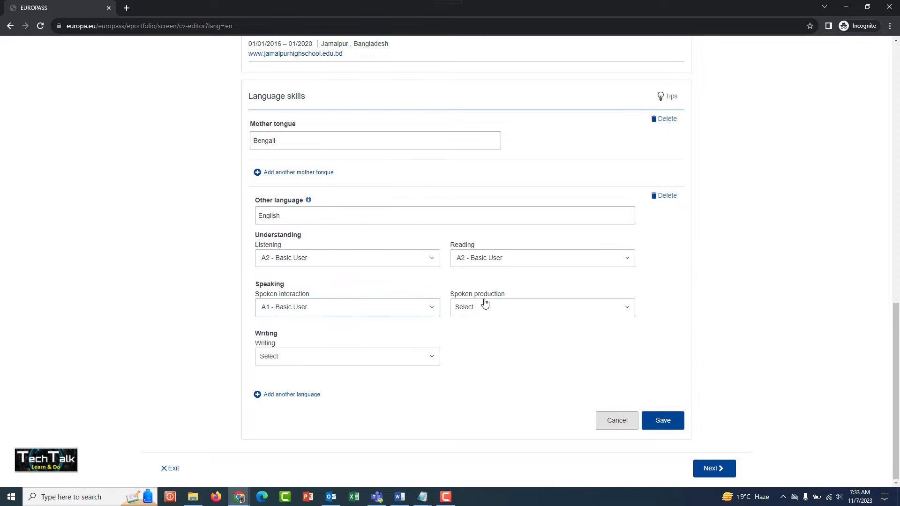
{"action": "left_click", "coordinate": [474, 306]}
{"action": "left_click", "coordinate": [481, 328]}
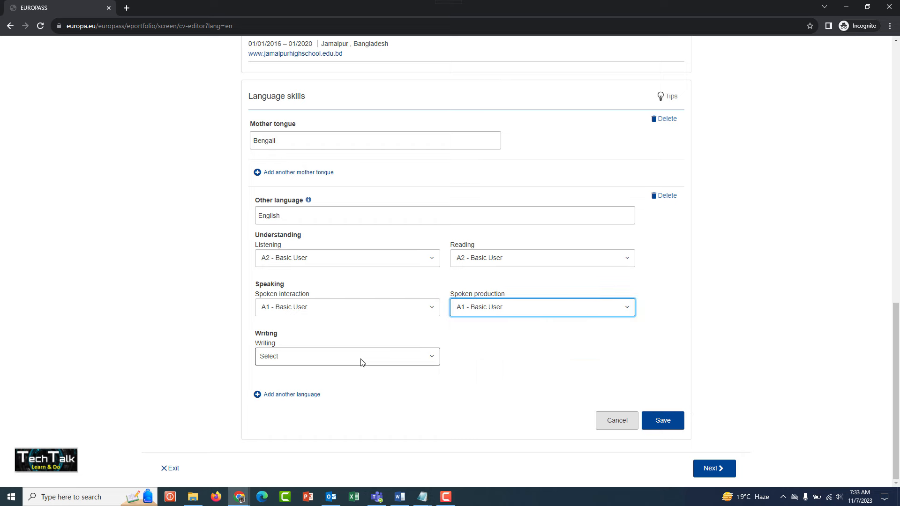
{"action": "left_click", "coordinate": [358, 357]}
{"action": "left_click", "coordinate": [344, 373]}
{"action": "left_click", "coordinate": [502, 357]}
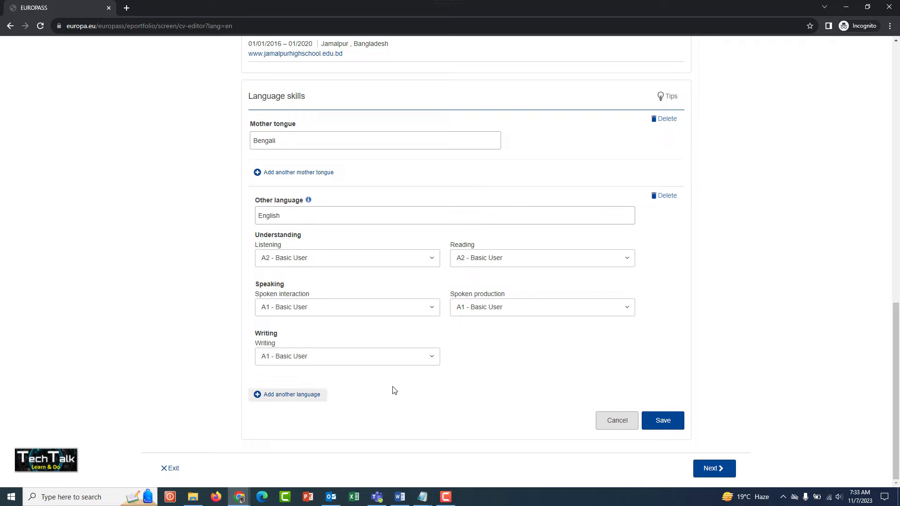
{"action": "left_click", "coordinate": [662, 416]}
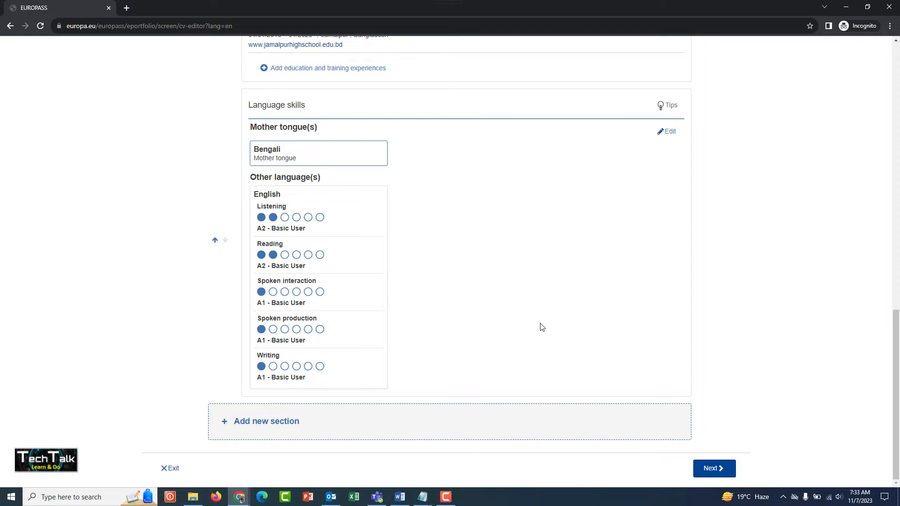
Step: Add a new Digital skills section to the CV below Language skills
{"action": "left_click", "coordinate": [263, 421]}
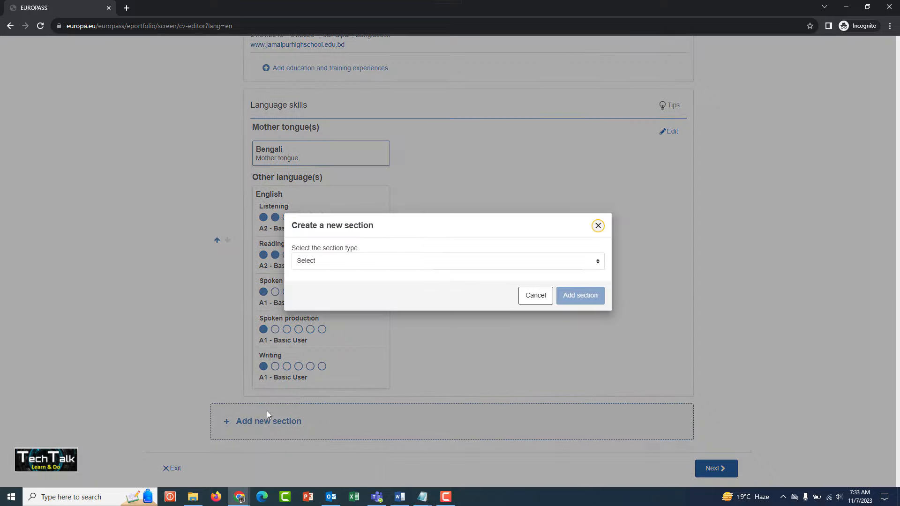
{"action": "left_click", "coordinate": [328, 265]}
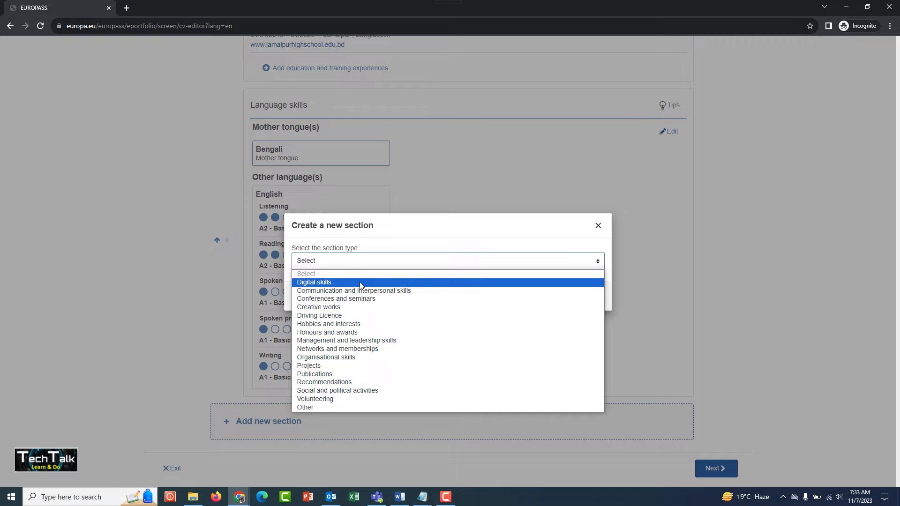
{"action": "left_click", "coordinate": [358, 282]}
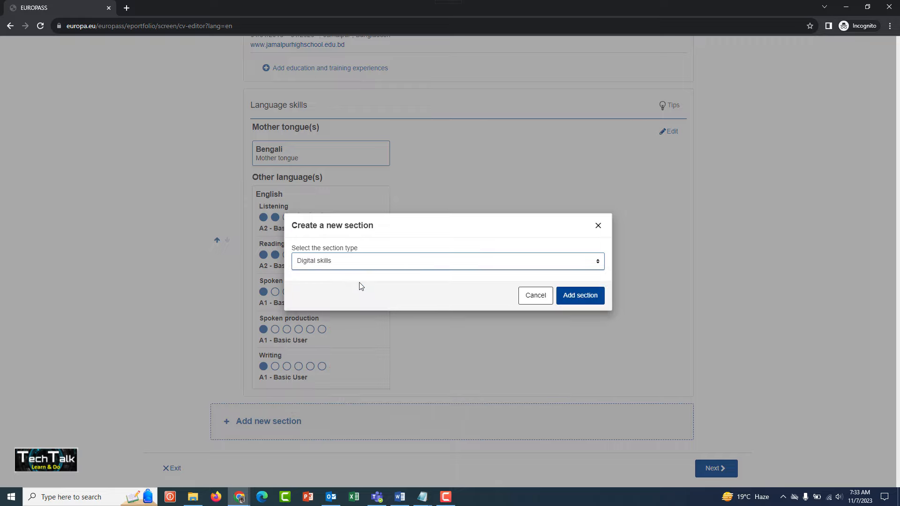
{"action": "left_click", "coordinate": [567, 296]}
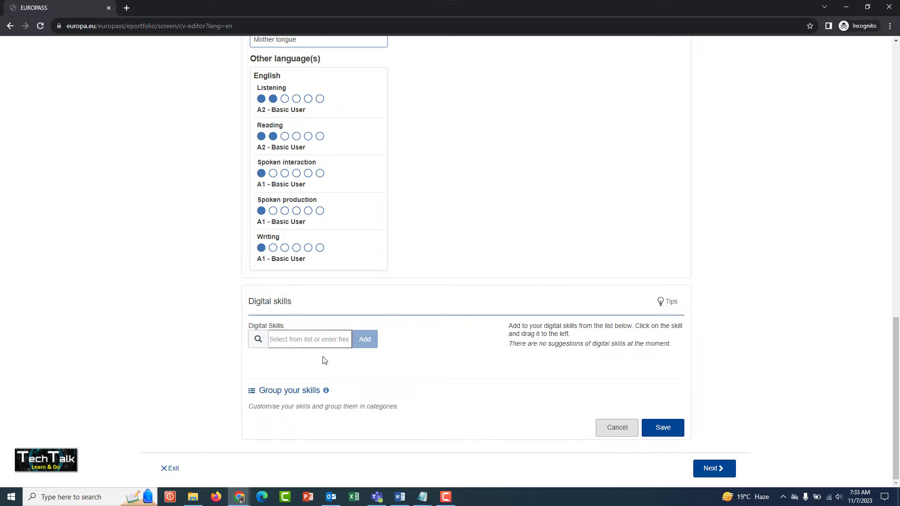
Step: Find and add the suggested skill "internet browsing" to the Digital skills section
{"action": "left_click", "coordinate": [289, 339]}
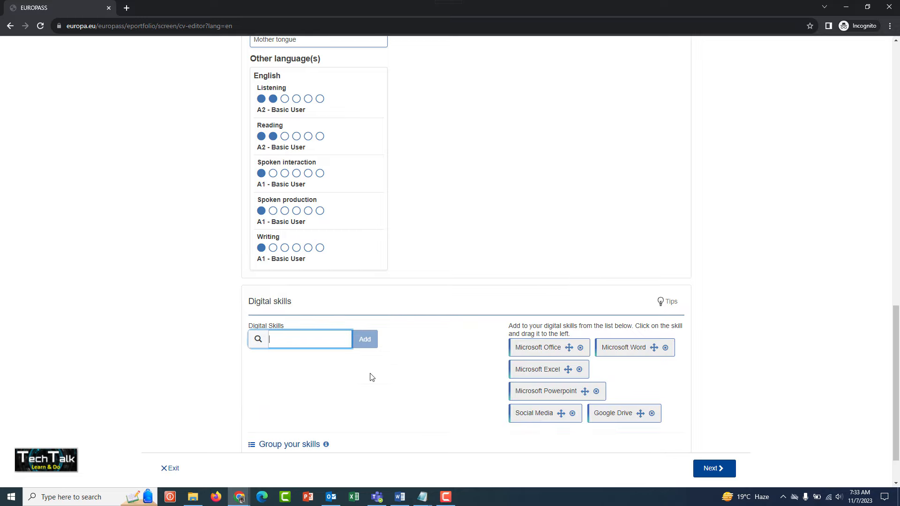
{"action": "type", "text": "Internet"}
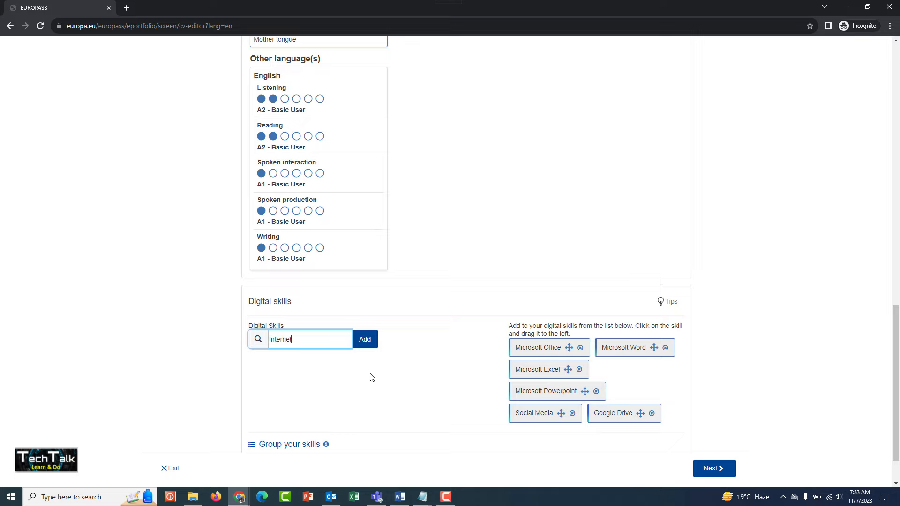
{"action": "type", "text": " b"}
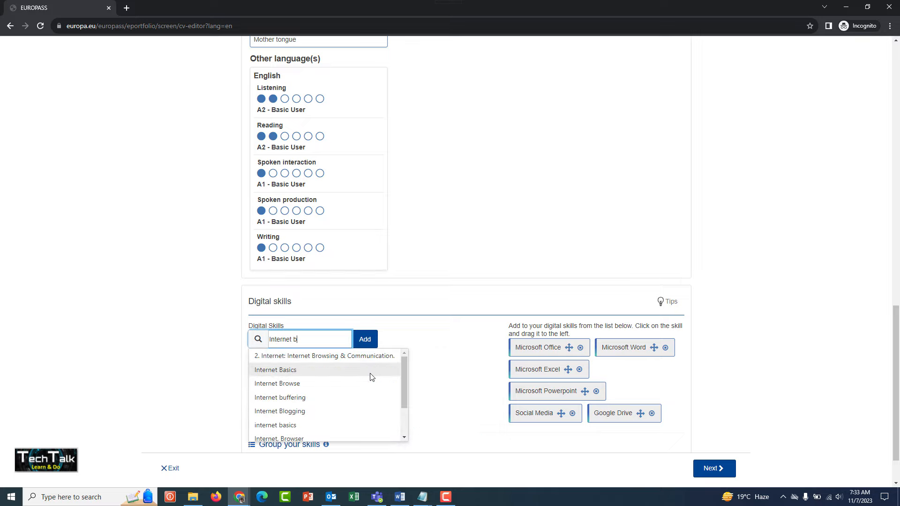
{"action": "type", "text": "row"}
{"action": "key", "text": "BackSpace"}
{"action": "type", "text": "ow"}
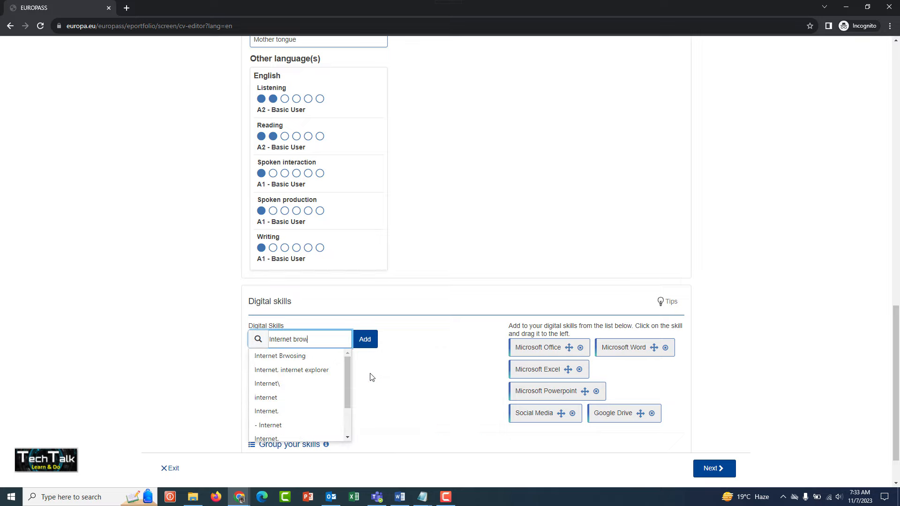
{"action": "type", "text": "sing"}
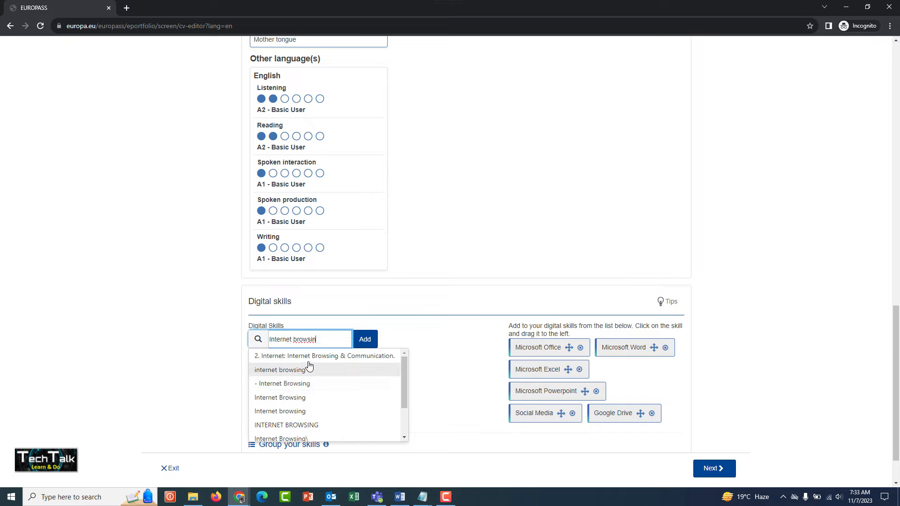
{"action": "left_click", "coordinate": [297, 370]}
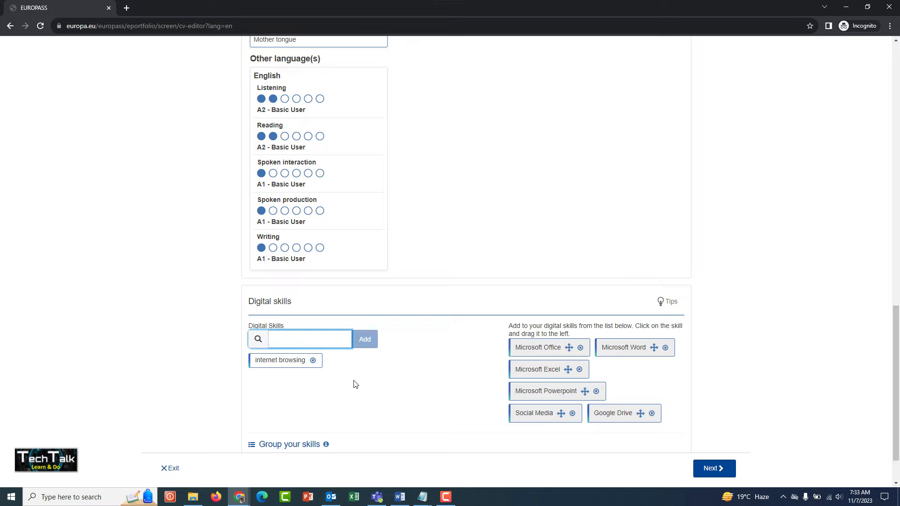
Step: Look up "email", add the digital skill "Phone, email and chat communication skills", and save the section
{"action": "type", "text": "email"}
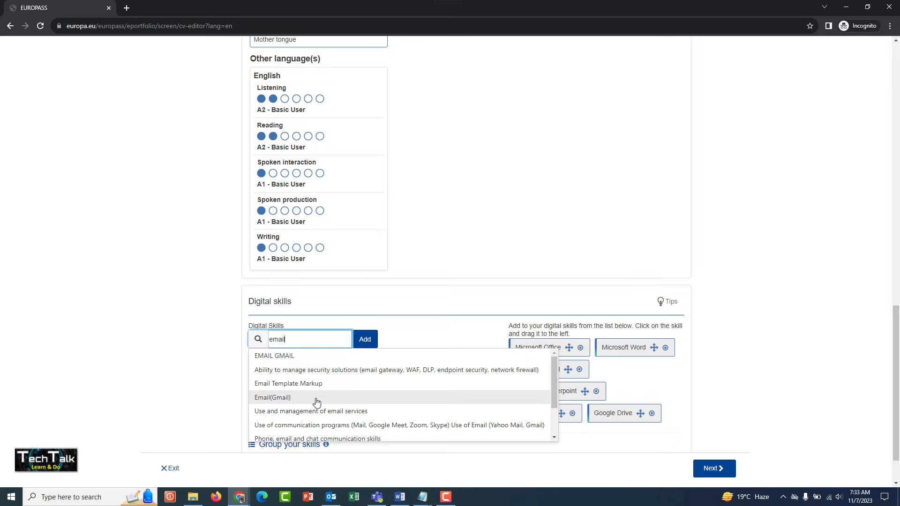
{"action": "left_click", "coordinate": [322, 438]}
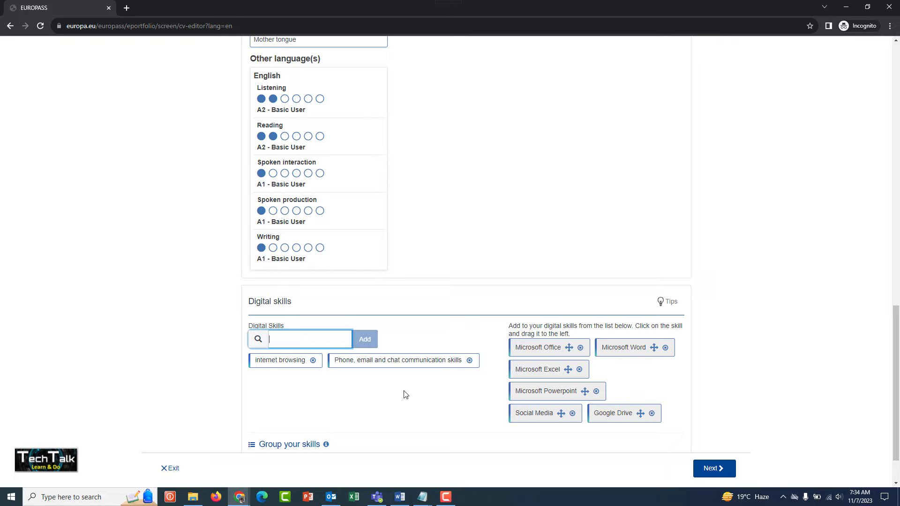
{"action": "scroll", "coordinate": [436, 387], "scroll_direction": "down", "scroll_amount": 1}
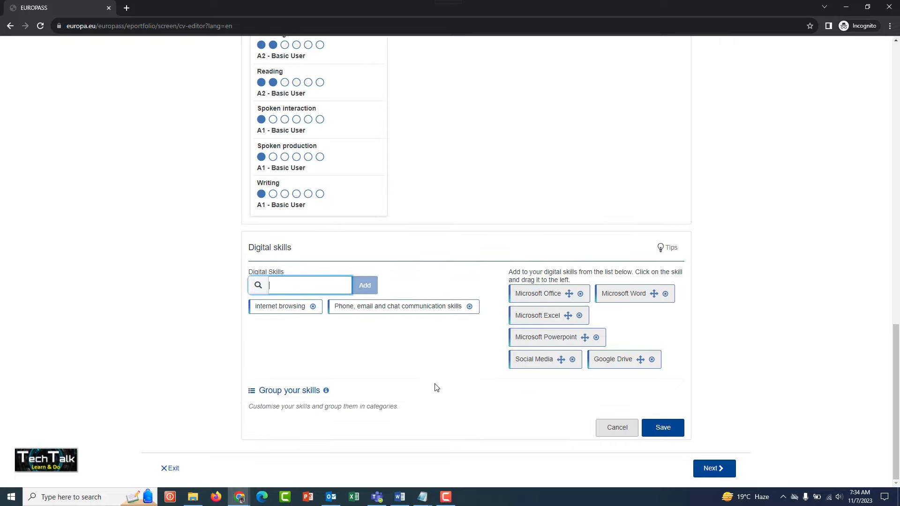
{"action": "left_click", "coordinate": [652, 434]}
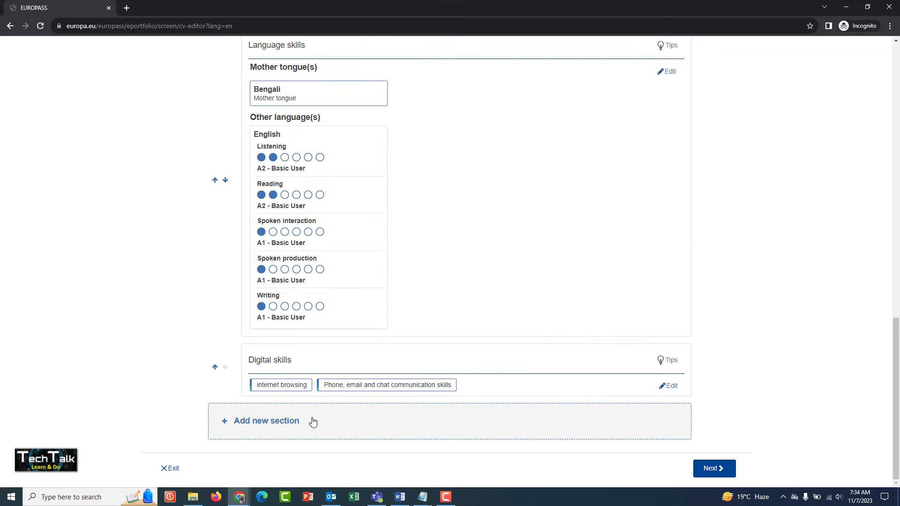
{"action": "left_click", "coordinate": [249, 421]}
{"action": "left_click", "coordinate": [358, 263]}
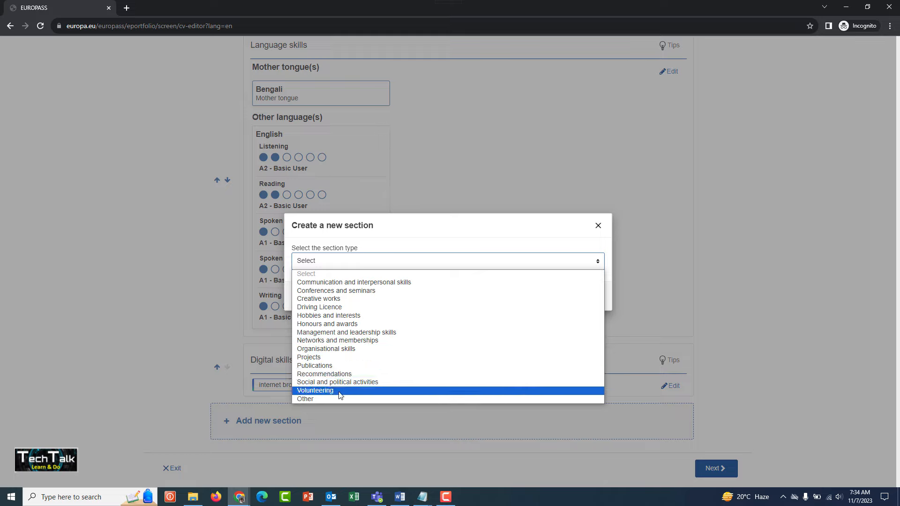
{"action": "left_click", "coordinate": [390, 234]}
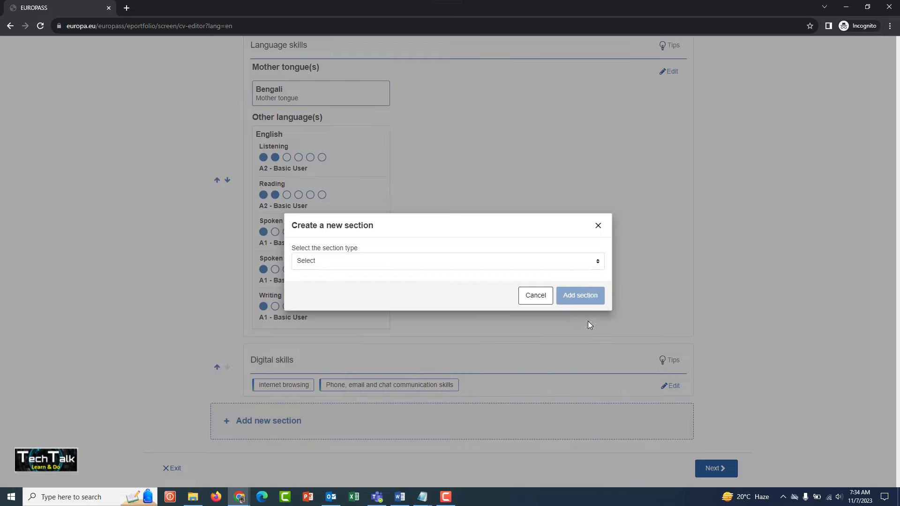
{"action": "left_click", "coordinate": [535, 295]}
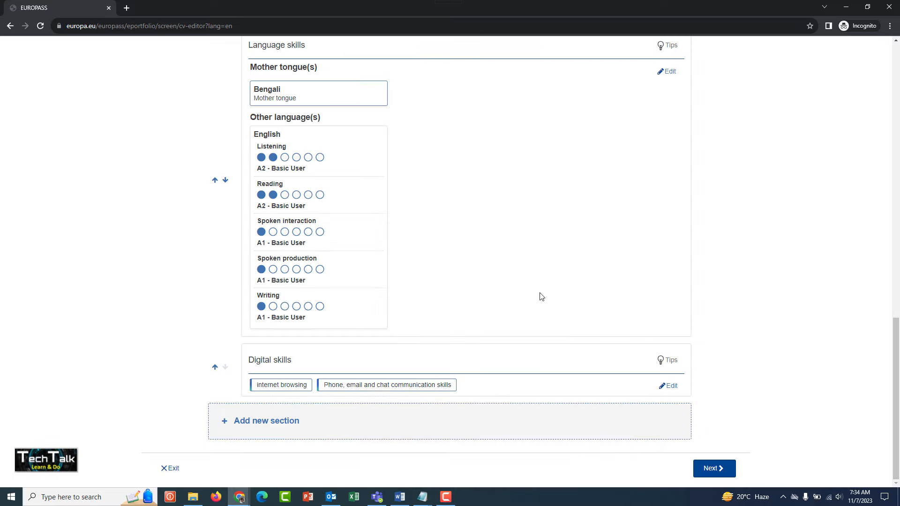
Step: Proceed to the template selection and apply the template with the grey sidebar for photo and contact details
{"action": "left_click", "coordinate": [709, 468]}
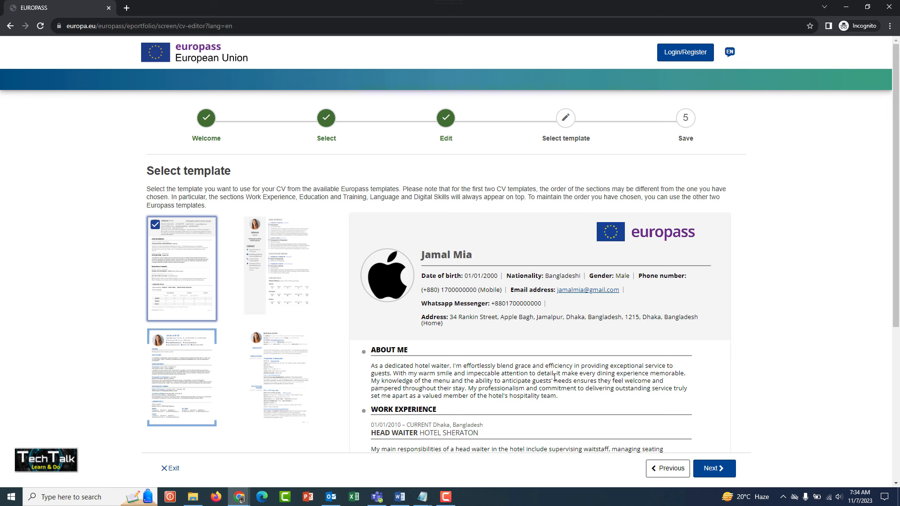
{"action": "scroll", "coordinate": [484, 330], "scroll_direction": "down", "scroll_amount": 2}
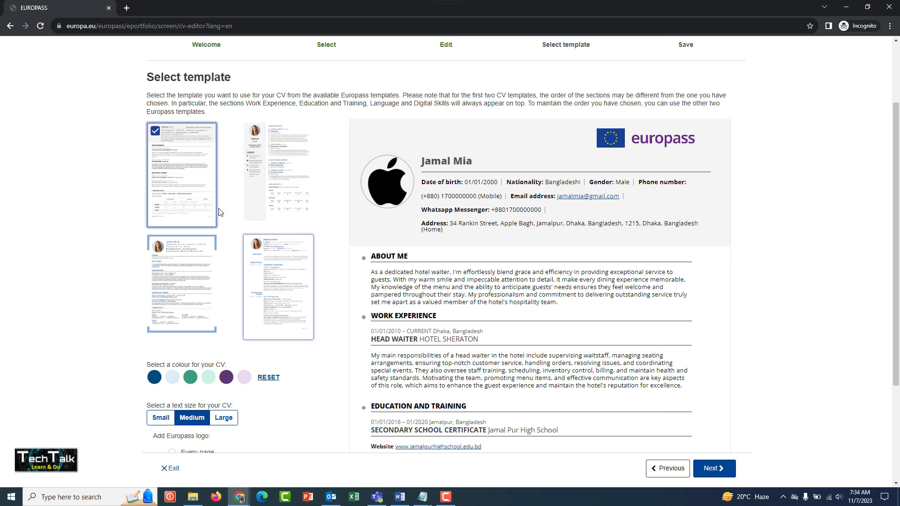
{"action": "left_click", "coordinate": [262, 174]}
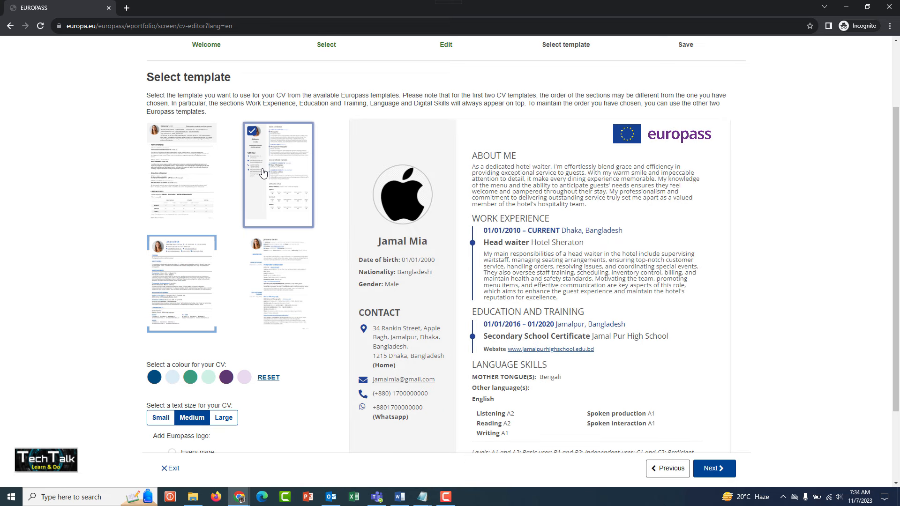
{"action": "scroll", "coordinate": [548, 240], "scroll_direction": "down", "scroll_amount": 2}
{"action": "scroll", "coordinate": [548, 240], "scroll_direction": "up", "scroll_amount": 2}
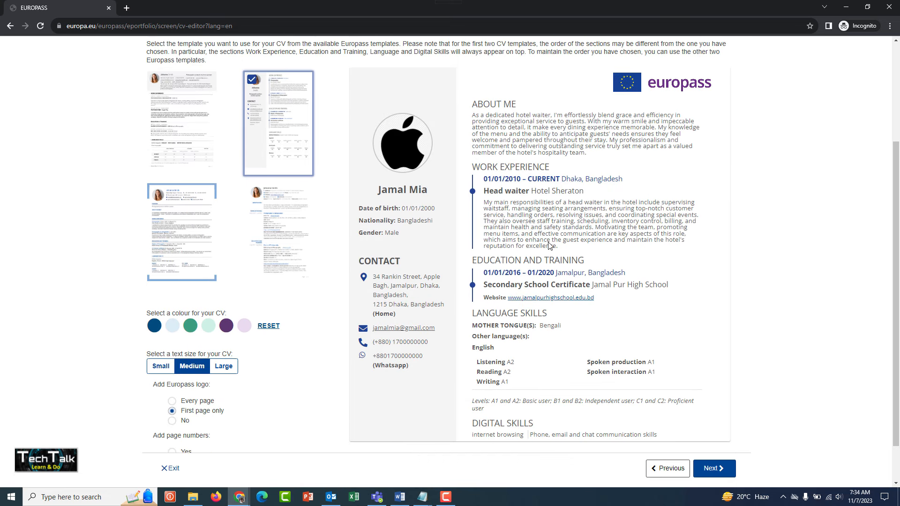
Step: Preview the CV in the blue-bordered template and the template with blue side headings, and switch back to the grey-sidebar template
{"action": "left_click", "coordinate": [184, 267]}
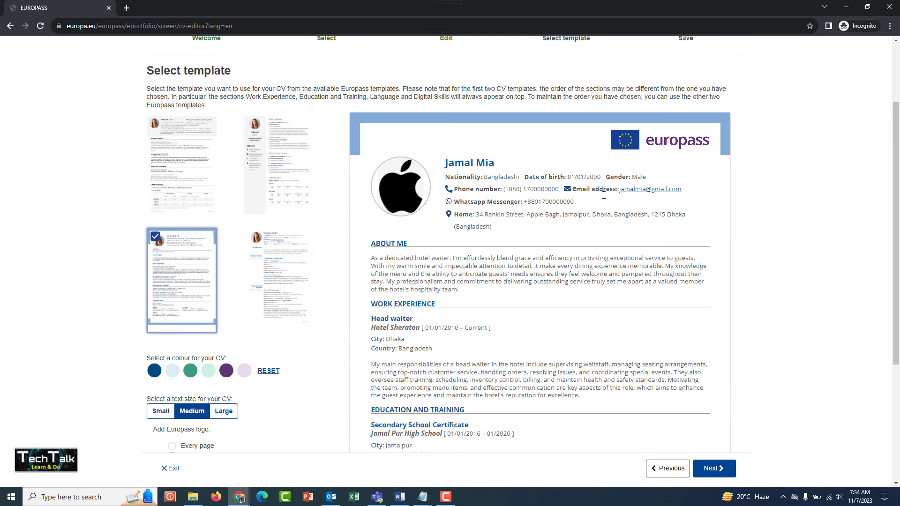
{"action": "left_click", "coordinate": [293, 301]}
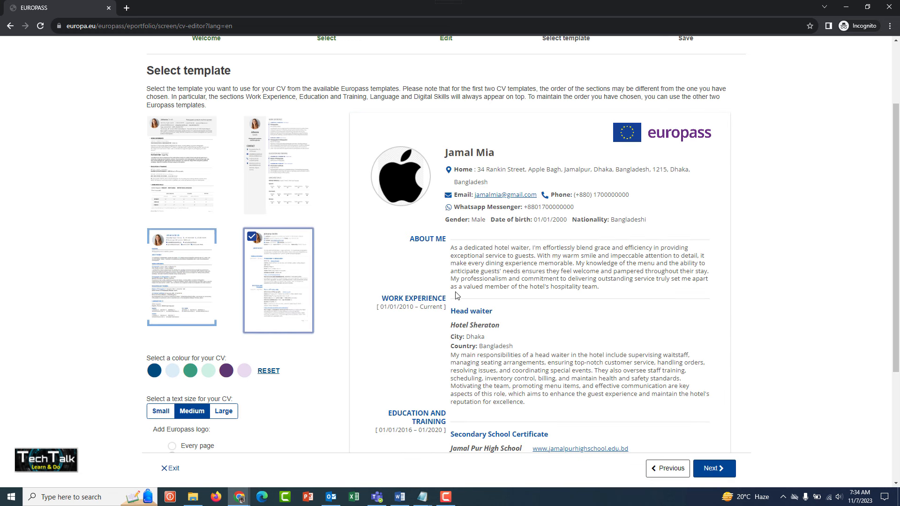
{"action": "left_click", "coordinate": [290, 186]}
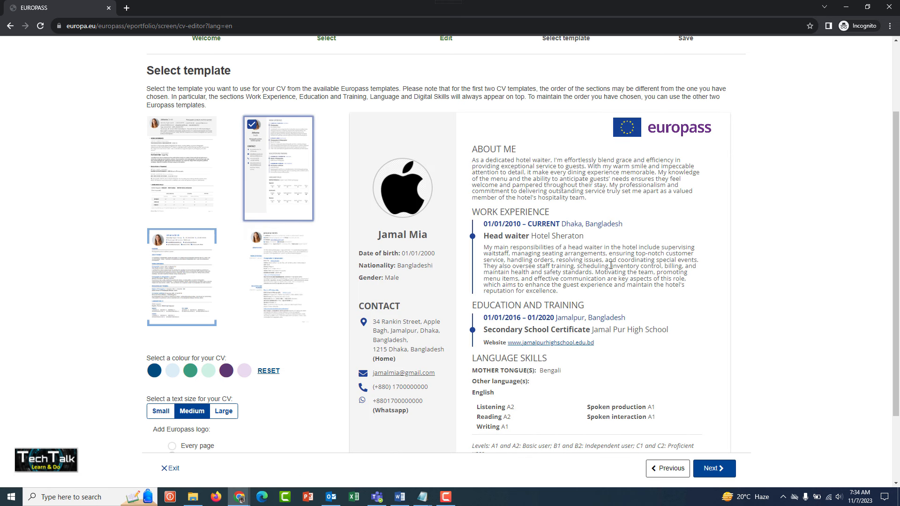
Step: Set the CV's text size to Small and check the updated template preview
{"action": "scroll", "coordinate": [611, 277], "scroll_direction": "down", "scroll_amount": 2}
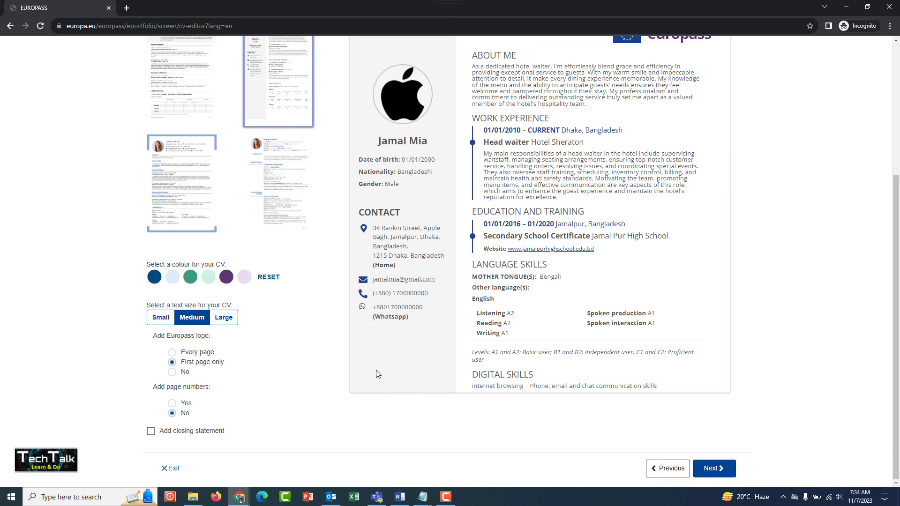
{"action": "left_click", "coordinate": [168, 319]}
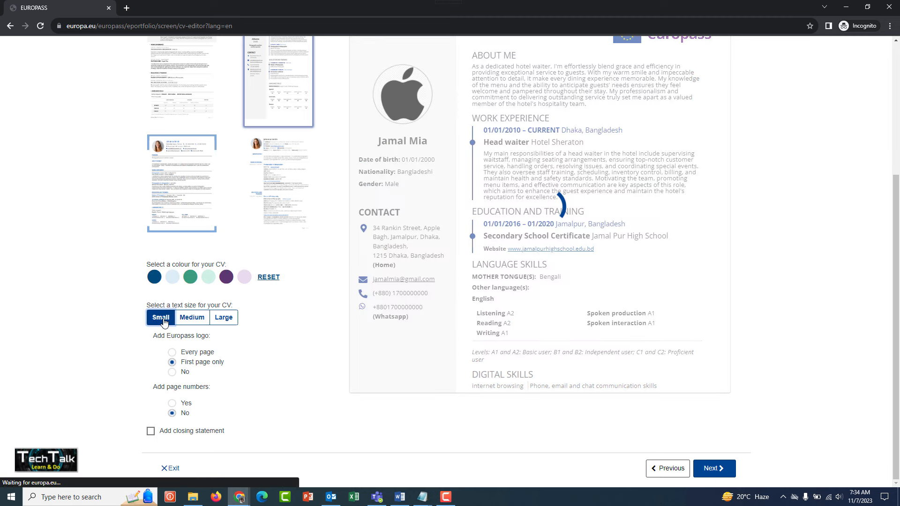
{"action": "scroll", "coordinate": [431, 311], "scroll_direction": "up", "scroll_amount": 1}
{"action": "scroll", "coordinate": [432, 310], "scroll_direction": "up", "scroll_amount": 2}
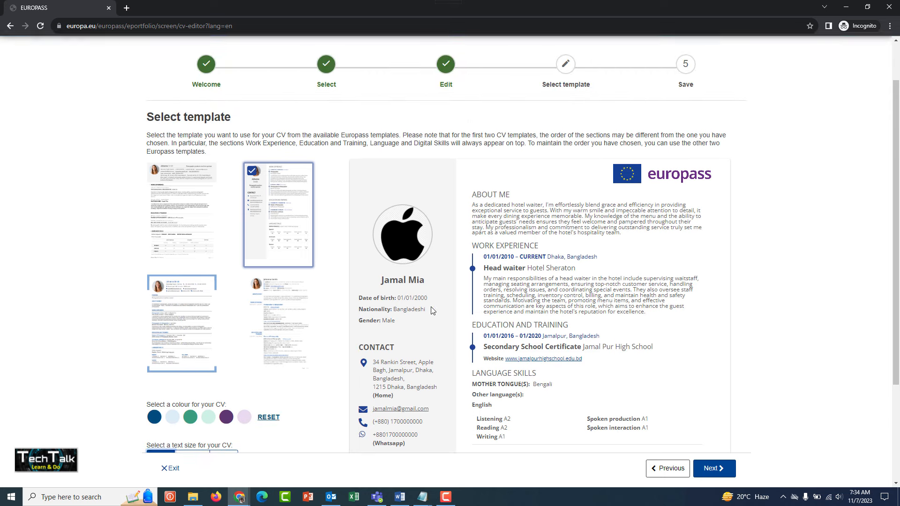
Step: Try the dark blue colour on the CV template, then apply the light blue colour instead
{"action": "scroll", "coordinate": [432, 311], "scroll_direction": "down", "scroll_amount": 1}
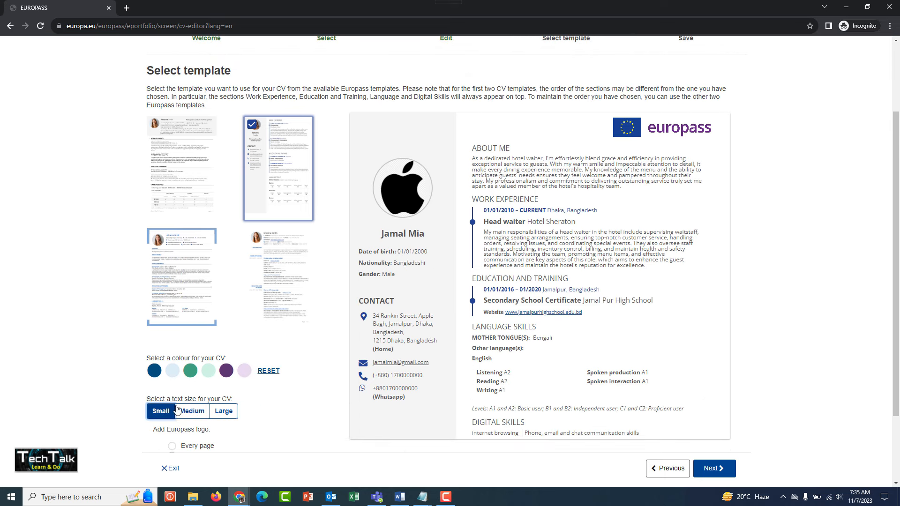
{"action": "left_click", "coordinate": [154, 372]}
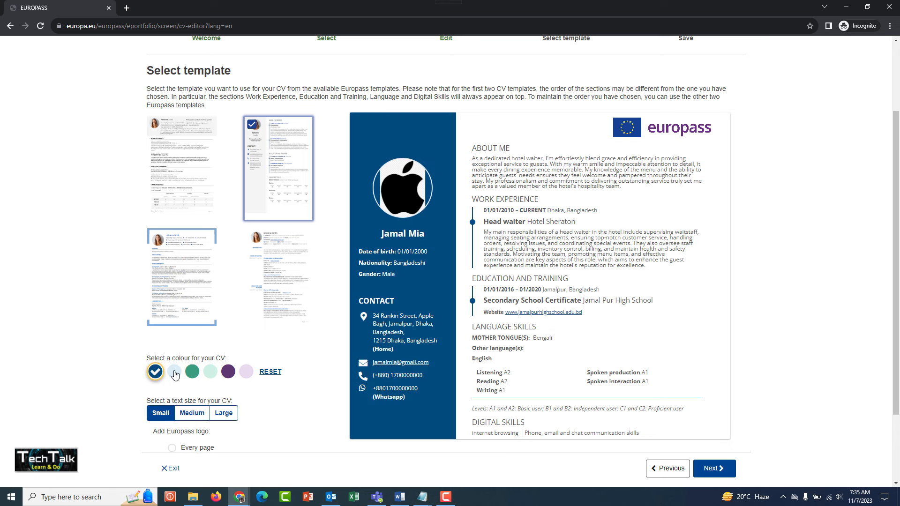
{"action": "left_click", "coordinate": [177, 373]}
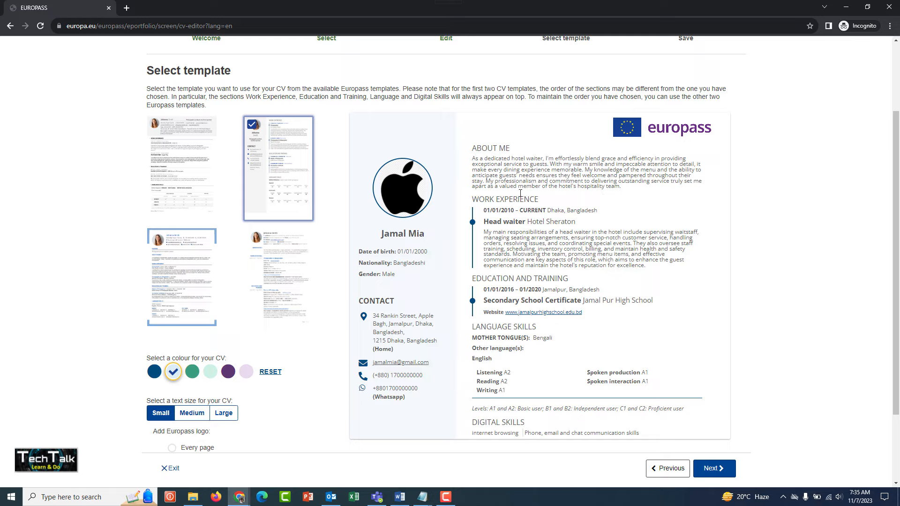
Step: Set the Europass logo option to No and check the CV preview without the logo
{"action": "scroll", "coordinate": [267, 335], "scroll_direction": "down", "scroll_amount": 2}
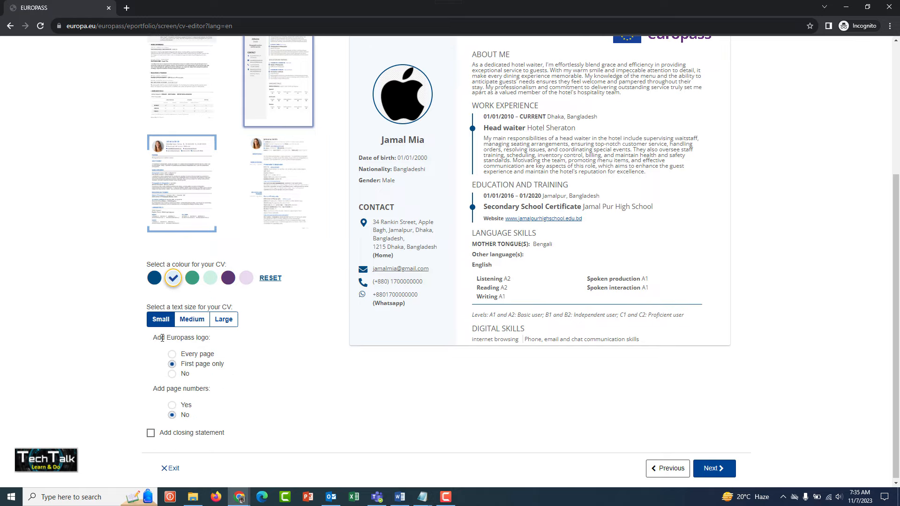
{"action": "left_click", "coordinate": [176, 374]}
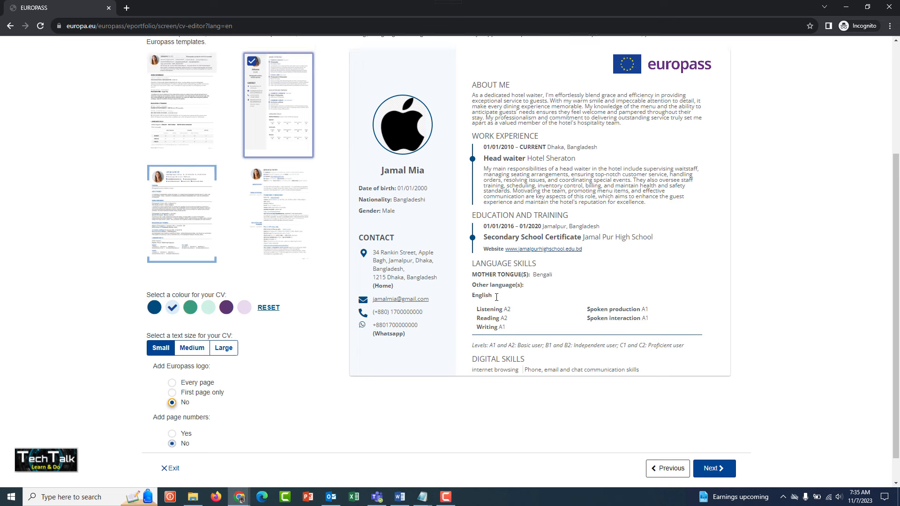
{"action": "scroll", "coordinate": [496, 297], "scroll_direction": "up", "scroll_amount": 1}
{"action": "scroll", "coordinate": [498, 242], "scroll_direction": "up", "scroll_amount": 1}
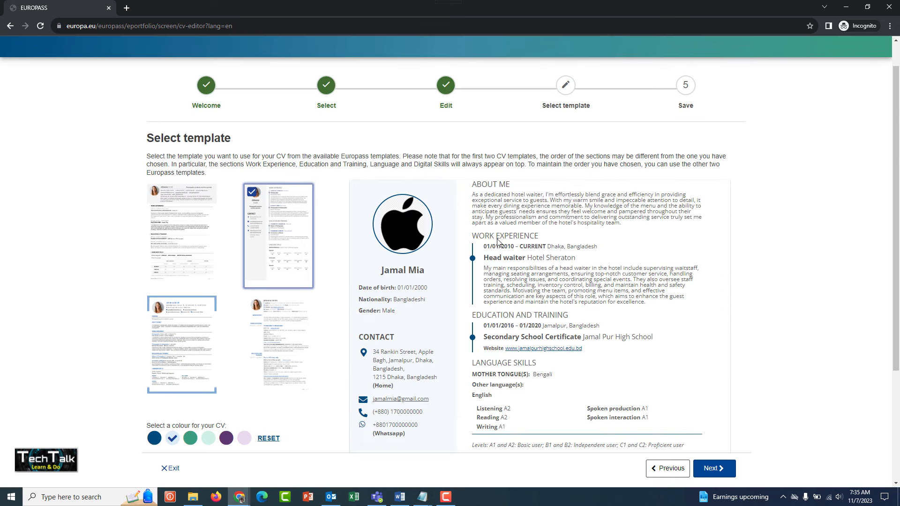
{"action": "scroll", "coordinate": [498, 242], "scroll_direction": "down", "scroll_amount": 2}
{"action": "scroll", "coordinate": [533, 378], "scroll_direction": "down", "scroll_amount": 1}
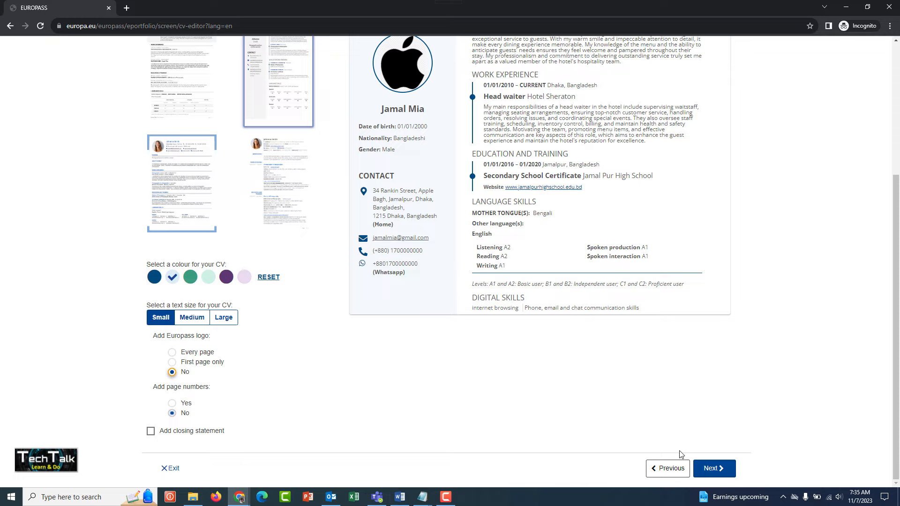
Step: Proceed to the save and share stage and review the CV preview from beginning to end
{"action": "left_click", "coordinate": [709, 468]}
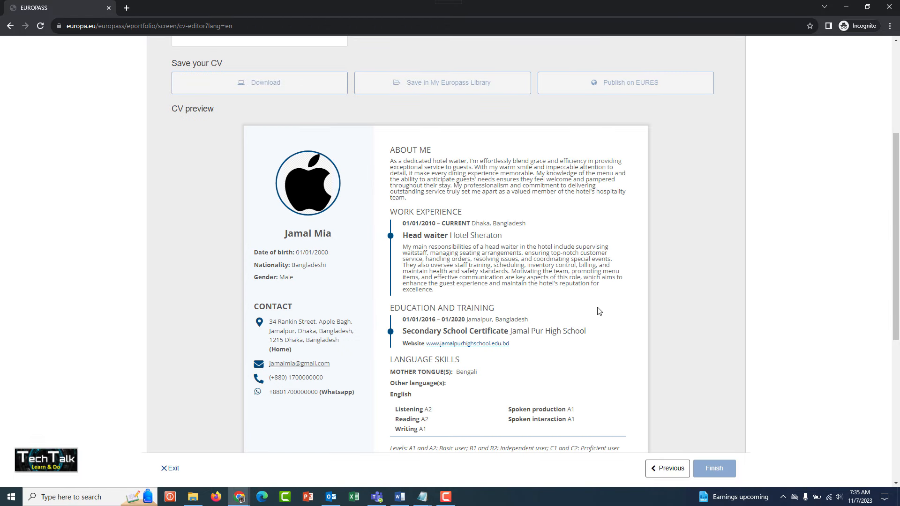
{"action": "scroll", "coordinate": [551, 267], "scroll_direction": "down", "scroll_amount": 2}
{"action": "scroll", "coordinate": [553, 271], "scroll_direction": "up", "scroll_amount": 3}
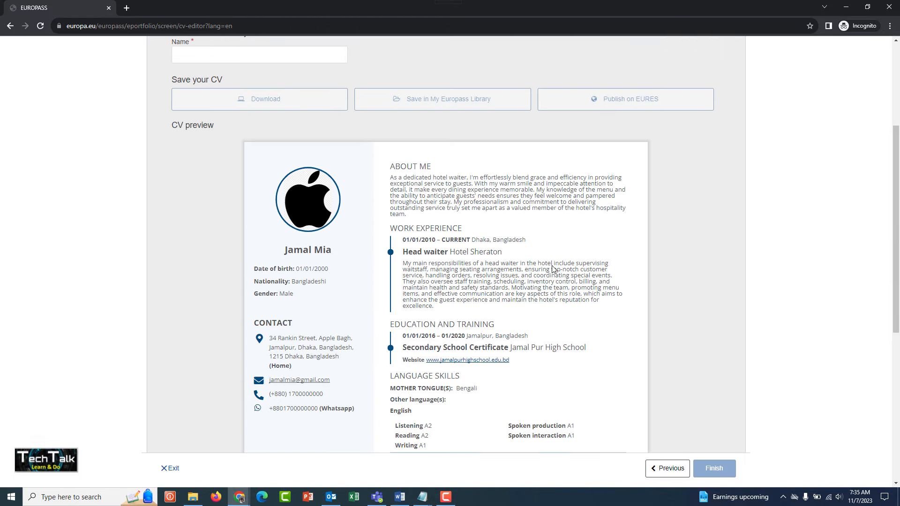
{"action": "scroll", "coordinate": [553, 269], "scroll_direction": "down", "scroll_amount": 1}
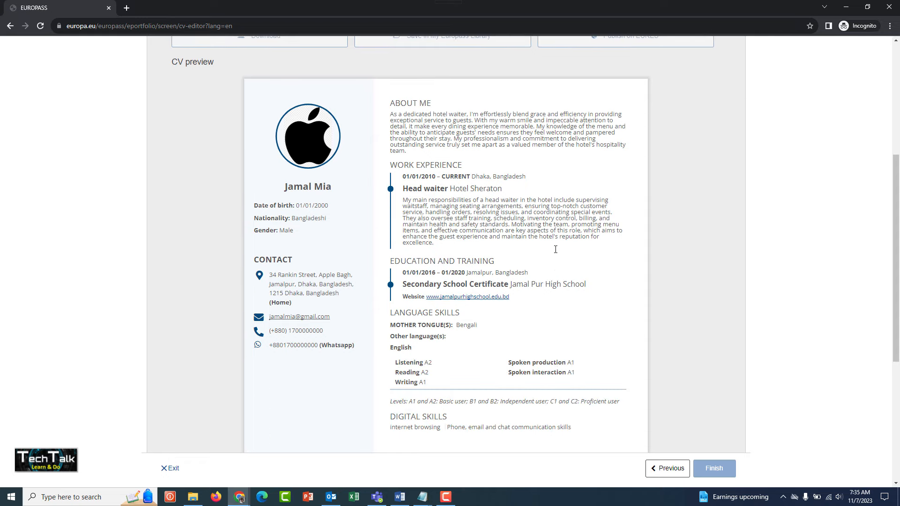
{"action": "scroll", "coordinate": [518, 345], "scroll_direction": "down", "scroll_amount": 3}
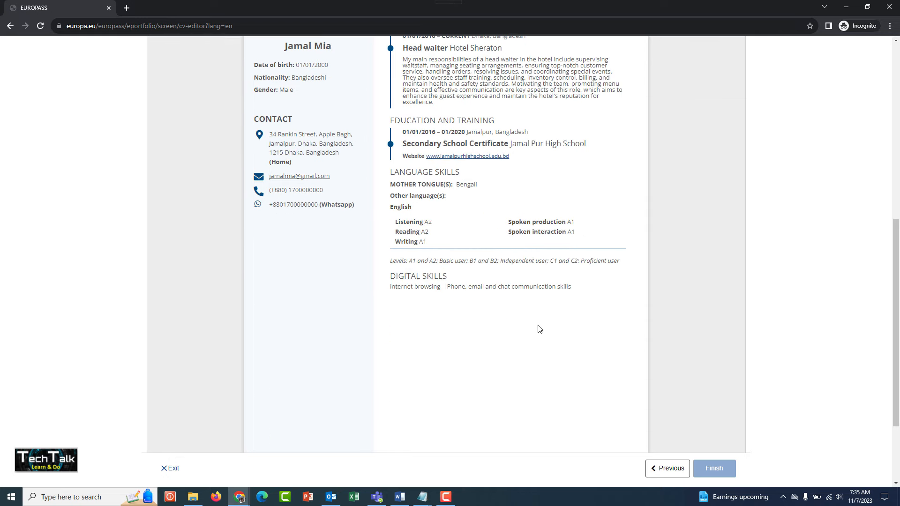
{"action": "scroll", "coordinate": [615, 369], "scroll_direction": "down", "scroll_amount": 2}
{"action": "scroll", "coordinate": [621, 379], "scroll_direction": "up", "scroll_amount": 8}
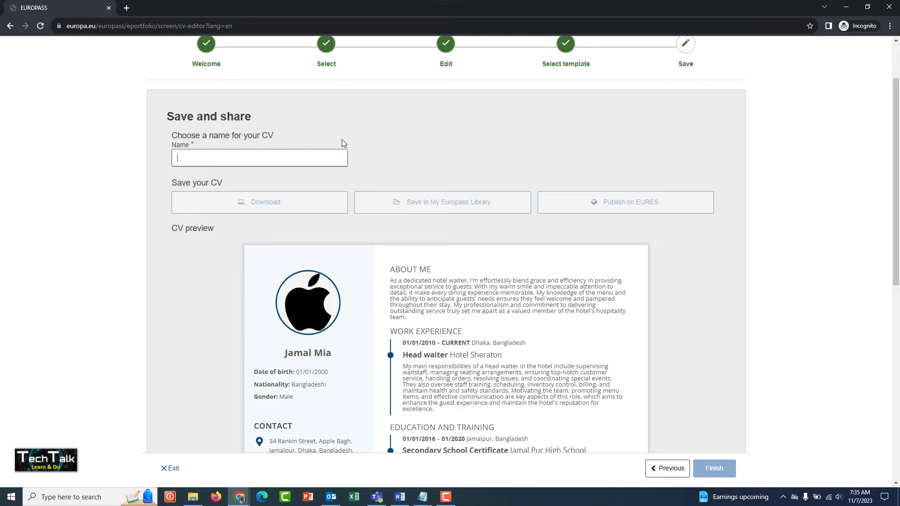
Step: Name the CV with the applicant's first name followed by "CV" and download it as a PDF into the Downloads folder
{"action": "type", "text": "Jamal"}
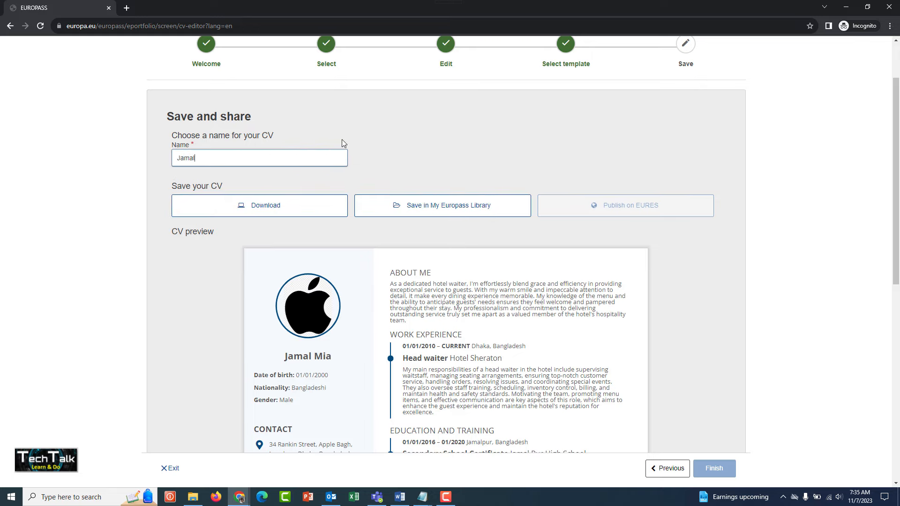
{"action": "type", "text": "CV"}
{"action": "left_click", "coordinate": [245, 213]}
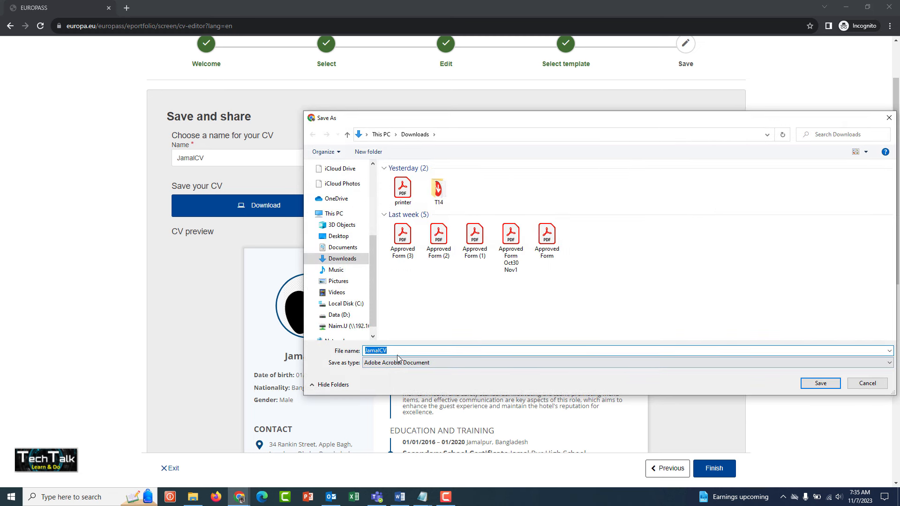
{"action": "left_click", "coordinate": [820, 383]}
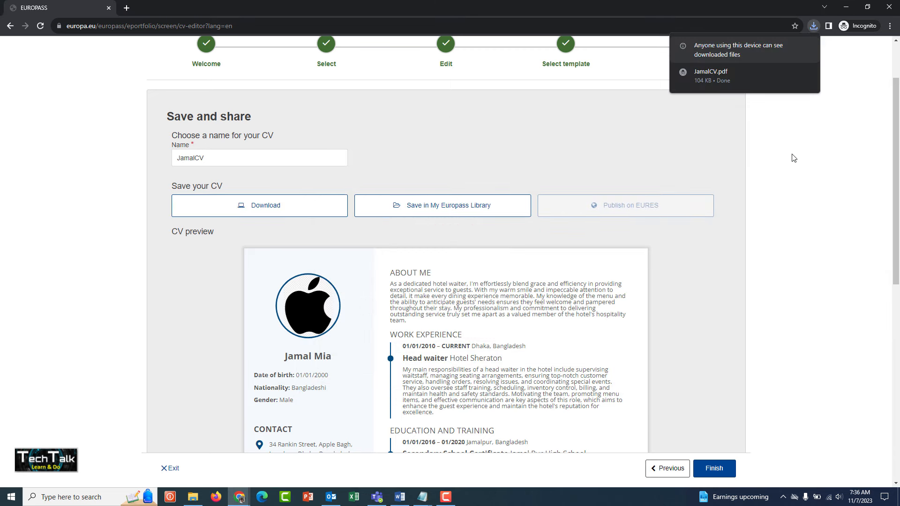
Step: Finish the CV editor and open the downloaded CV PDF from the browser's recent downloads
{"action": "mouse_move", "coordinate": [706, 86]}
{"action": "left_click", "coordinate": [714, 470]}
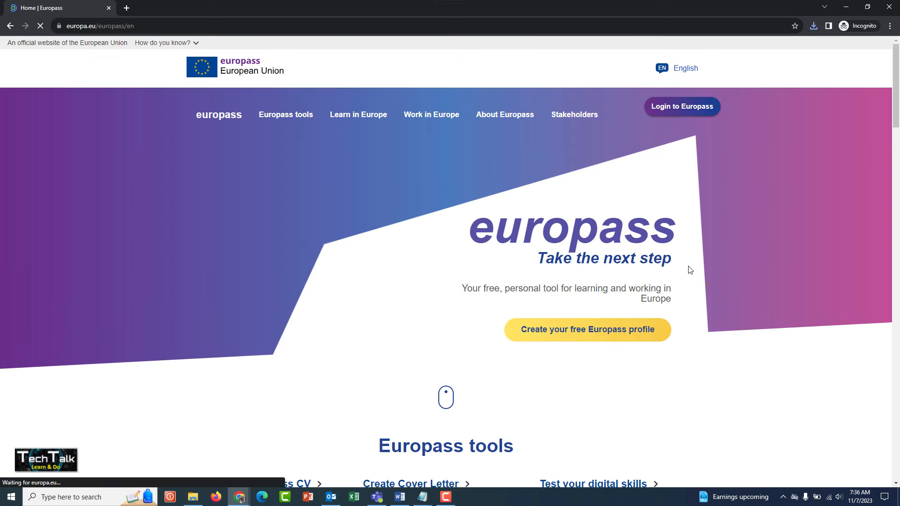
{"action": "left_click", "coordinate": [813, 26]}
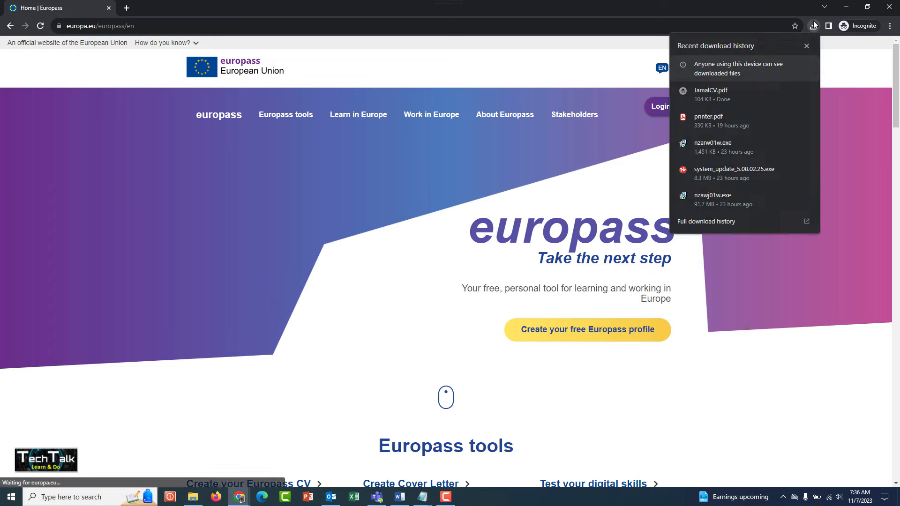
{"action": "left_click", "coordinate": [715, 97]}
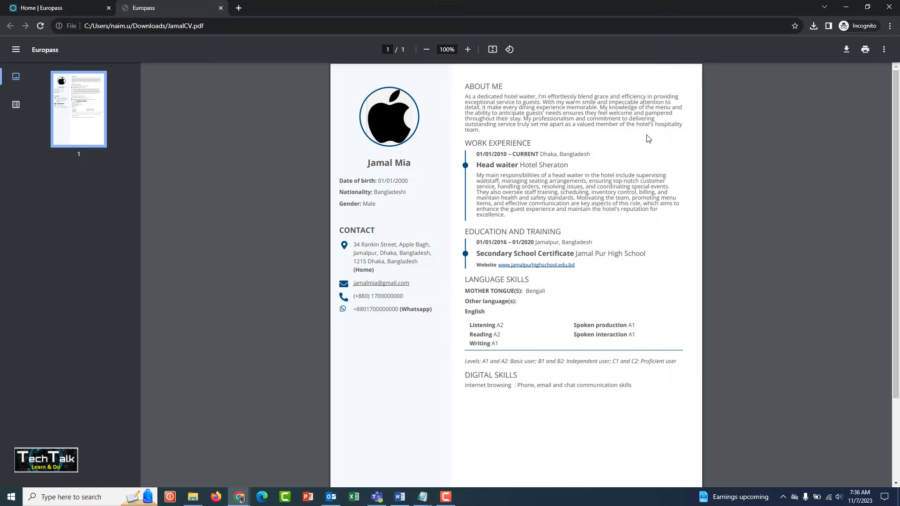